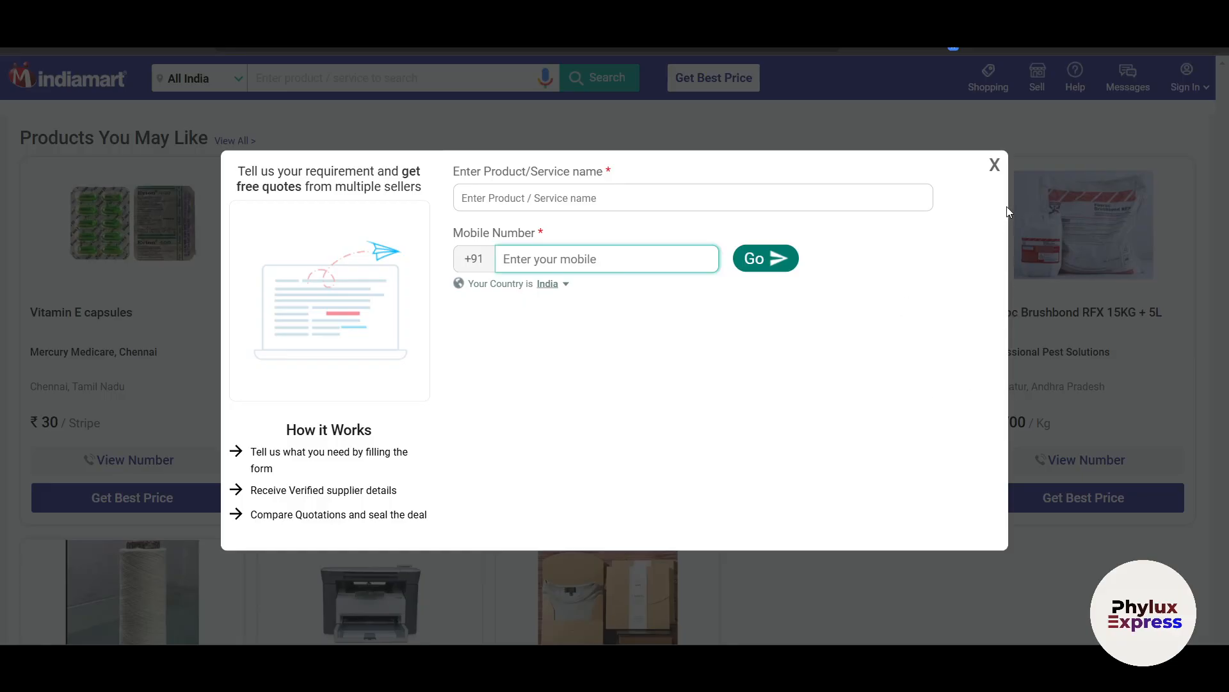
# Dismiss the quote-request form and look through the recommended products and categories on the IndiaMART home page
pyautogui.click(995, 165)
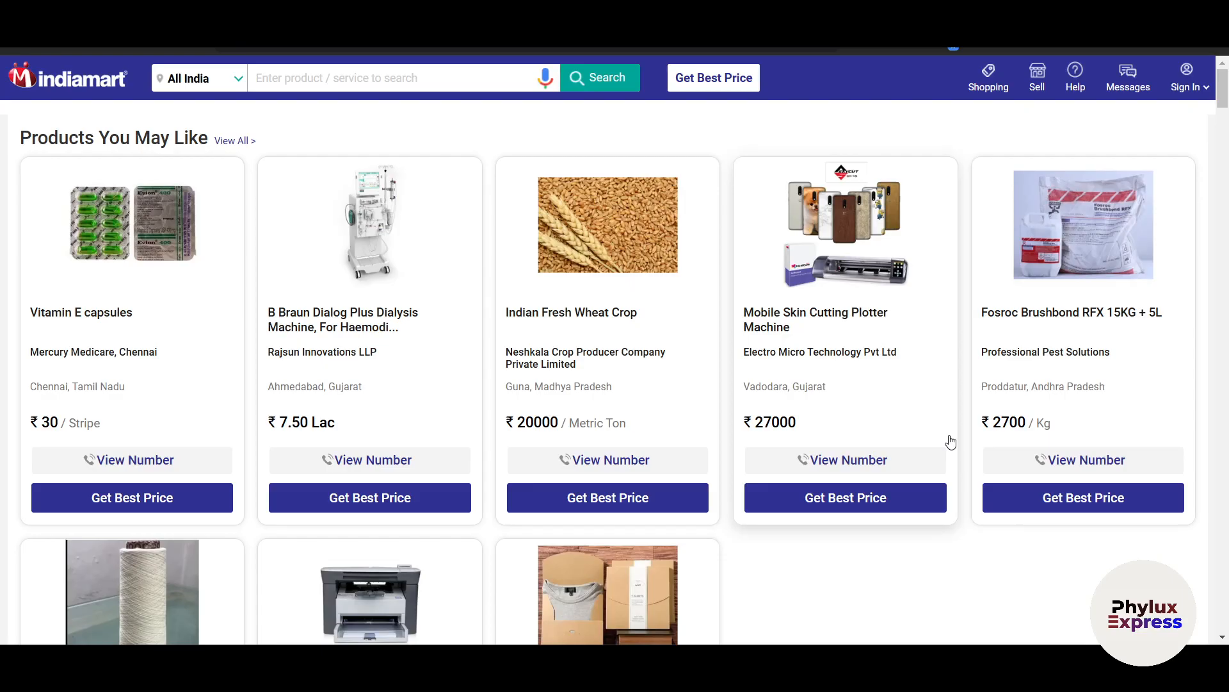
pyautogui.scroll(-7, 951, 441)
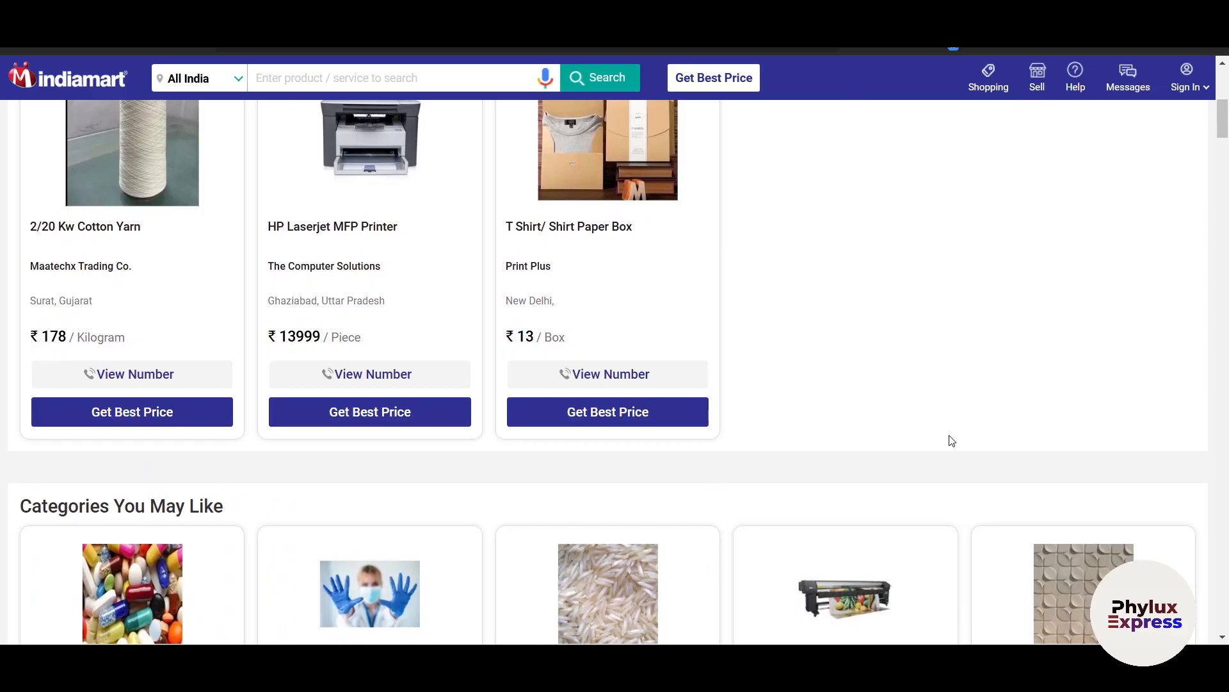
pyautogui.scroll(-4, 952, 440)
pyautogui.scroll(-10, 951, 440)
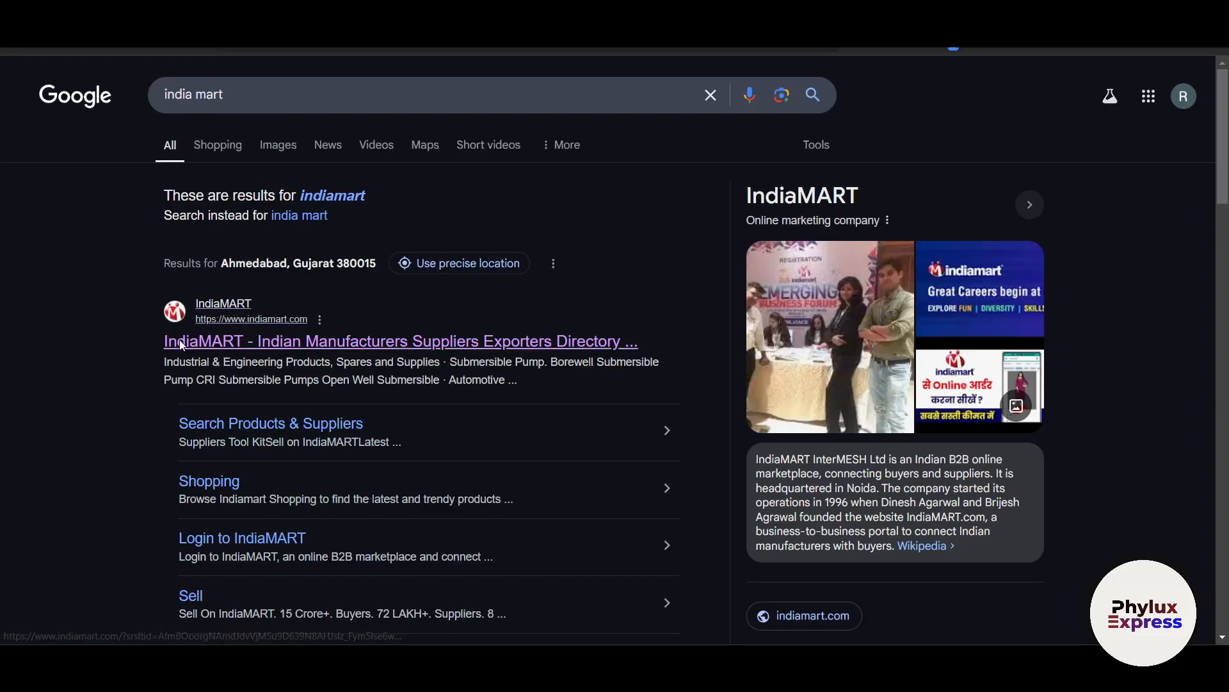
# Open the IndiaMART site from the Google results and search it for "plastic bottle cap"
pyautogui.click(192, 345)
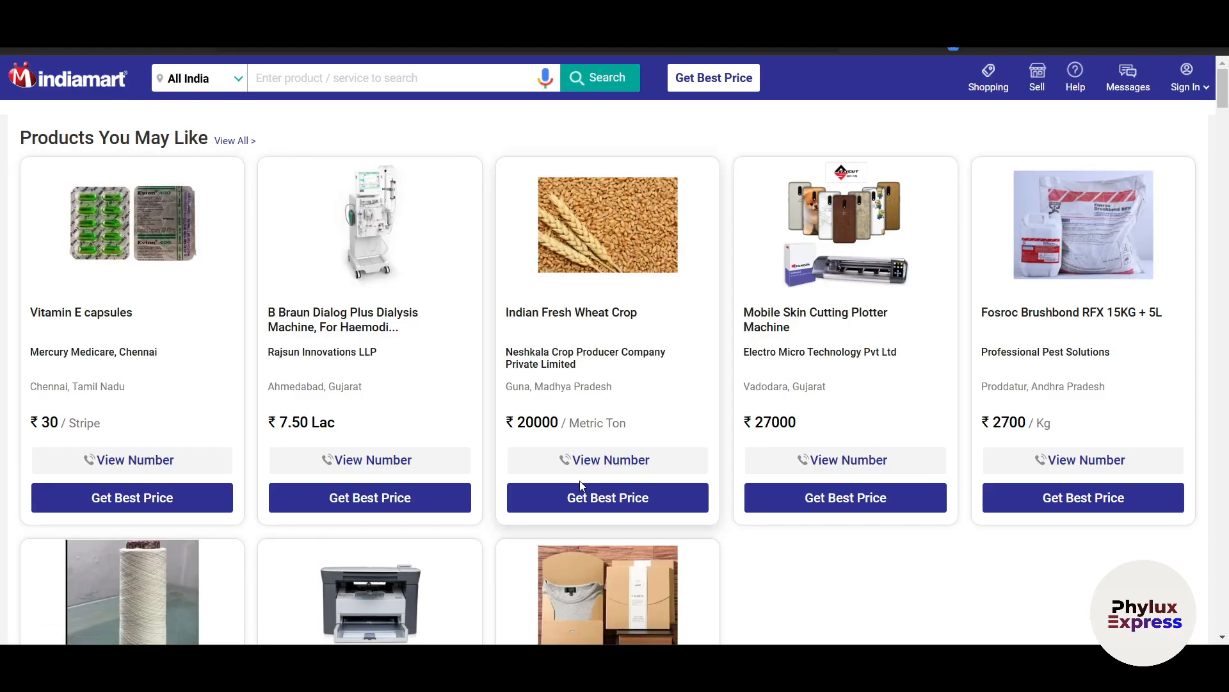
pyautogui.click(309, 78)
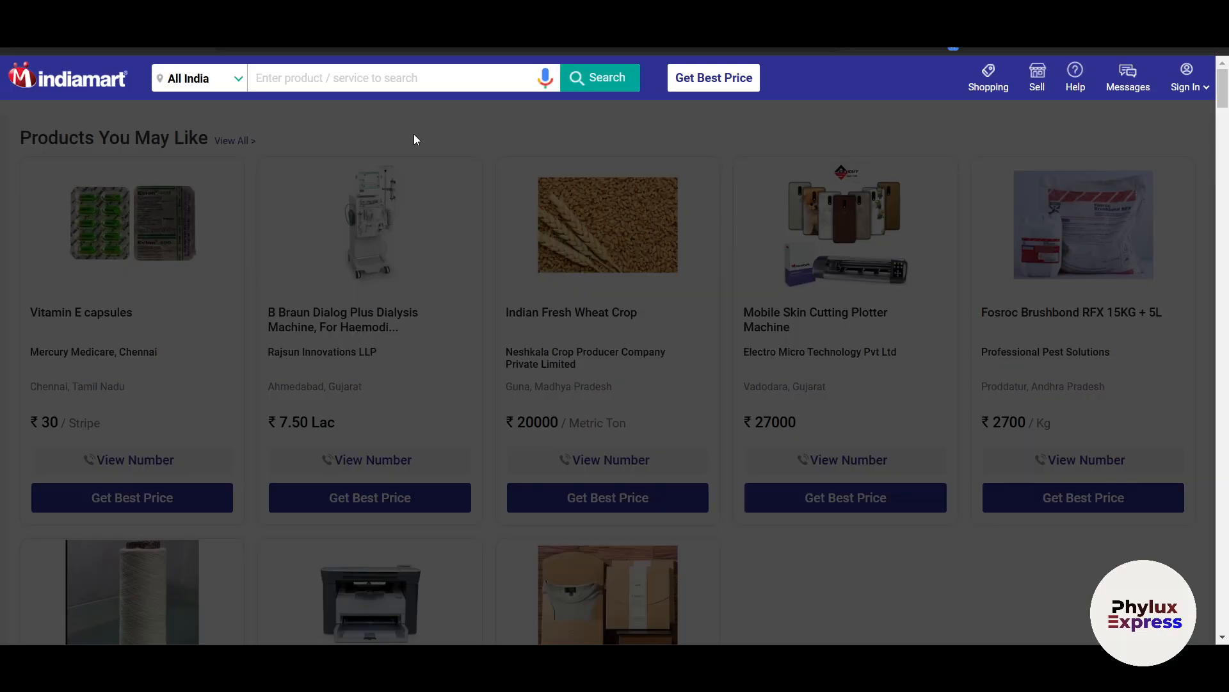
pyautogui.write('bo')
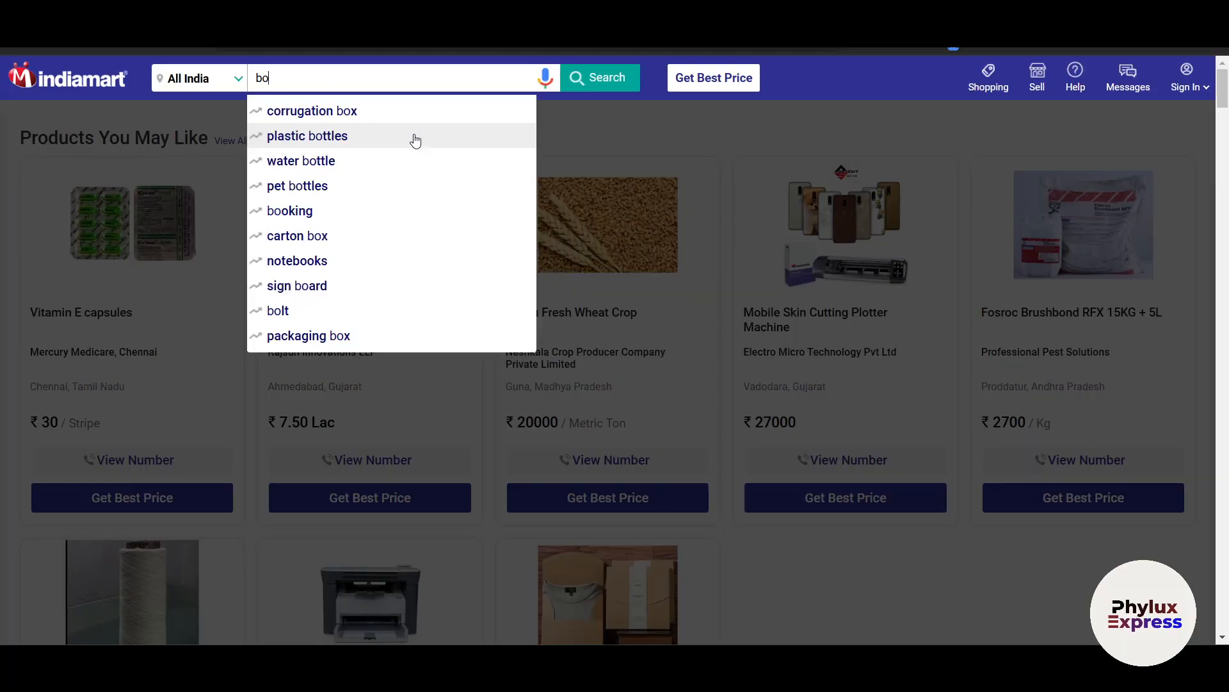
pyautogui.write('x')
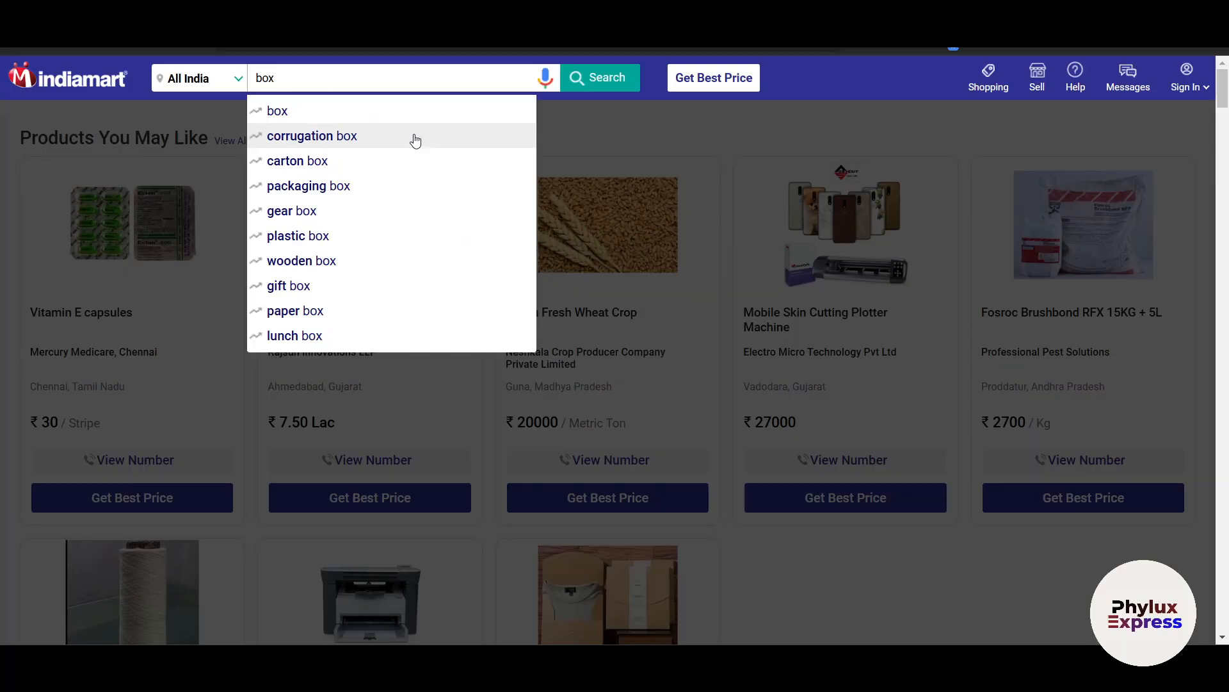
pyautogui.press('BackSpace')
pyautogui.press('BackSpace')
pyautogui.press('BackSpace')
pyautogui.write('pl')
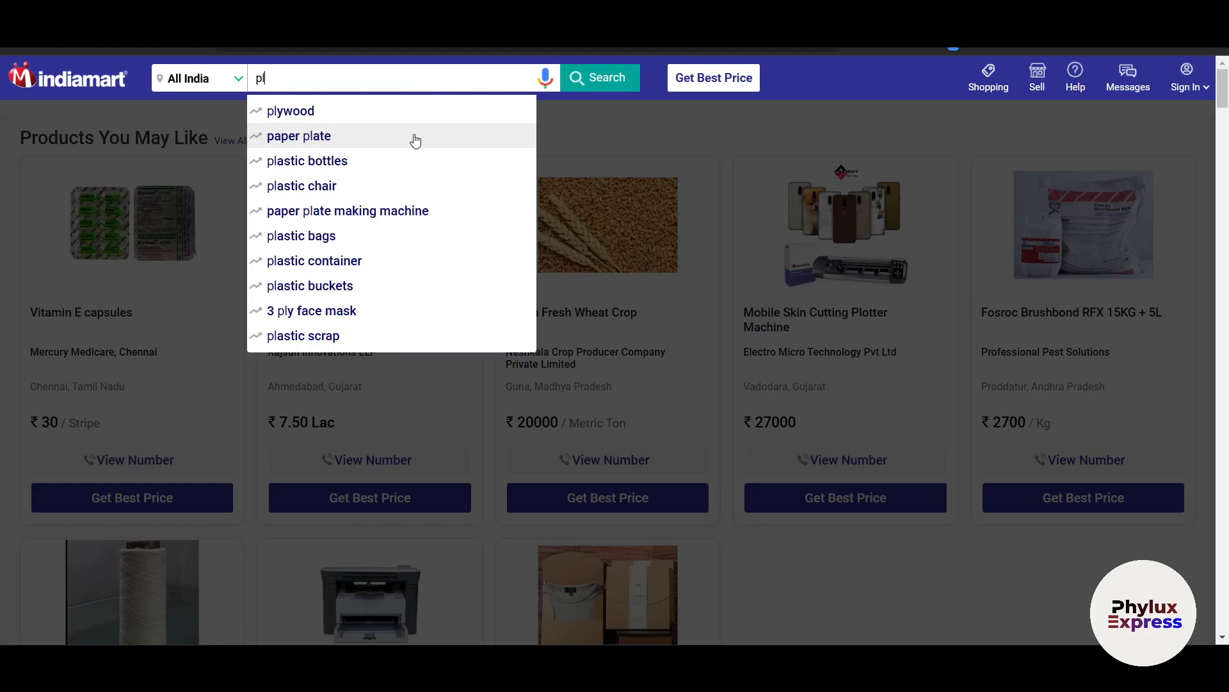
pyautogui.write('astic bottle')
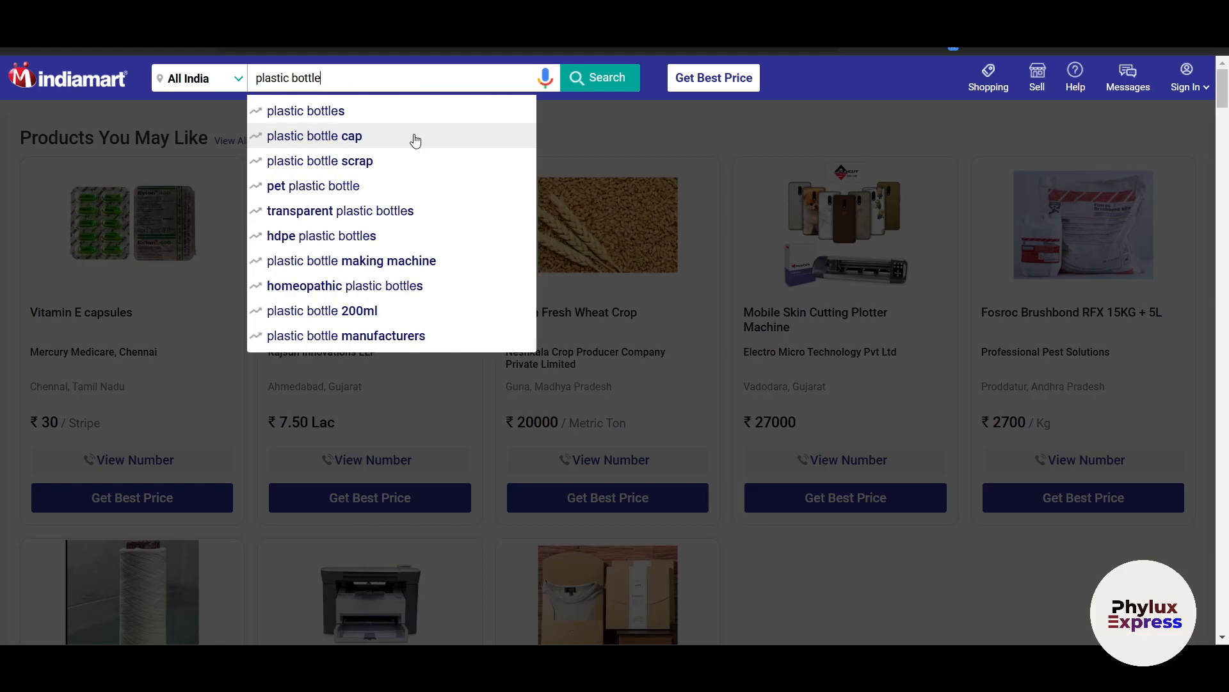
pyautogui.click(415, 140)
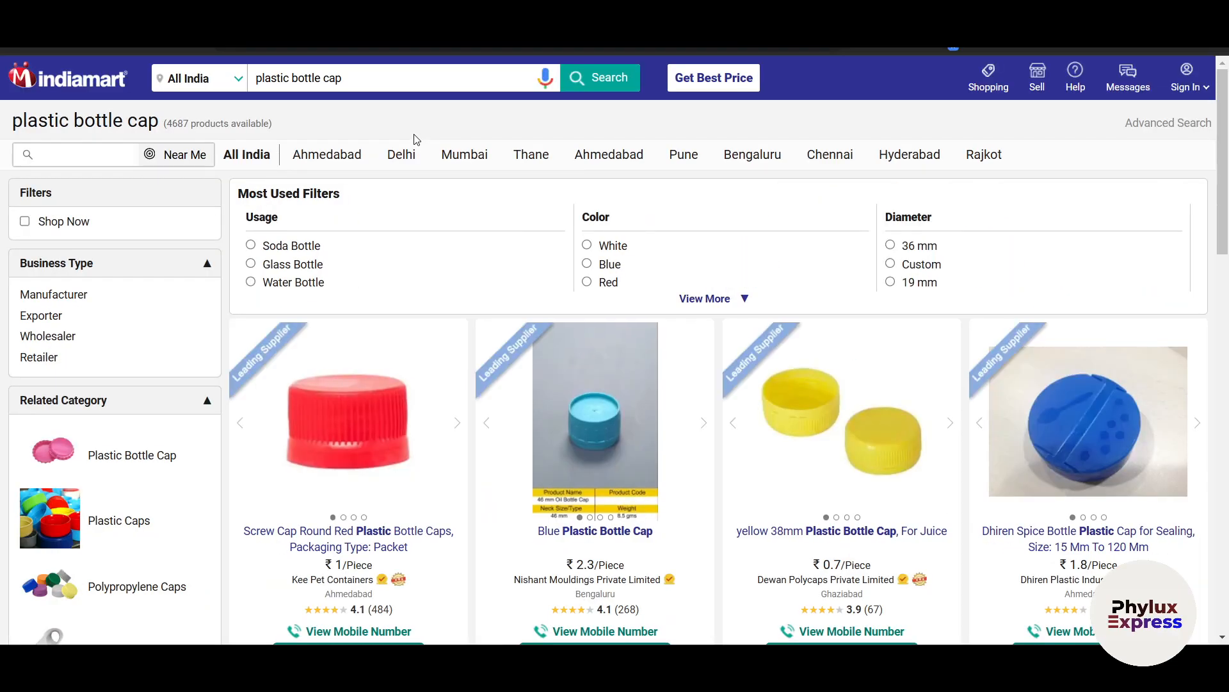
# Change the product search to "plastic bottle" and run it
pyautogui.click(381, 76)
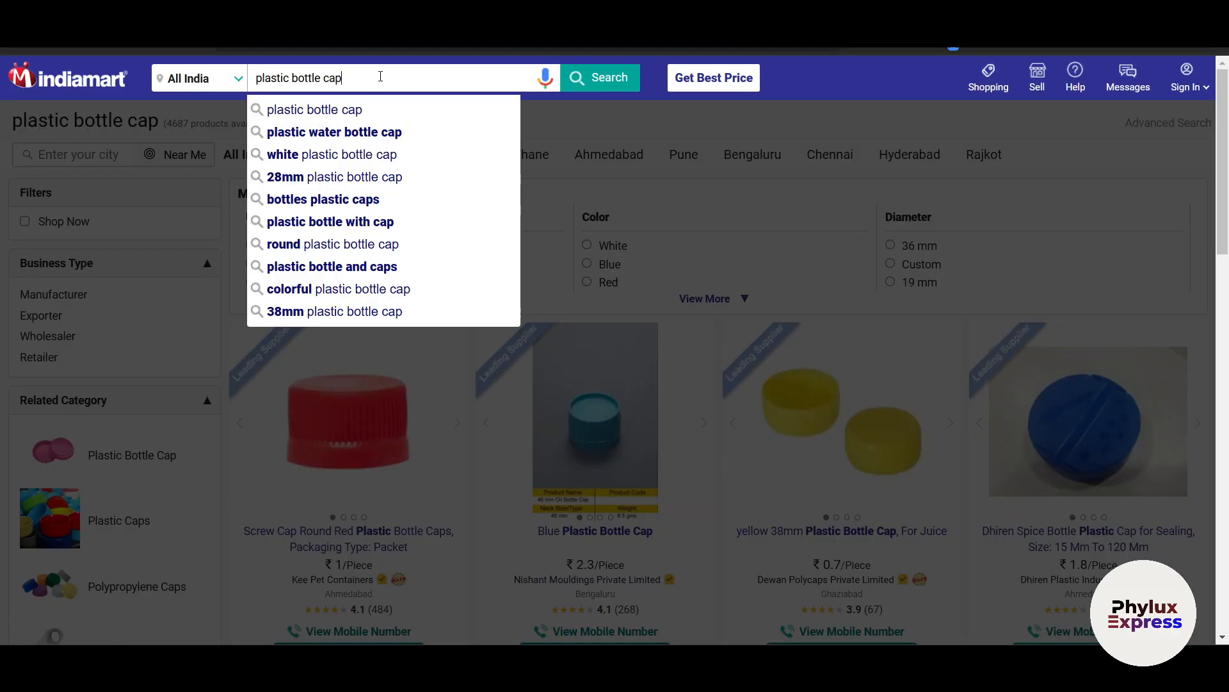
pyautogui.press('BackSpace')
pyautogui.press('BackSpace')
pyautogui.press('BackSpace')
pyautogui.press('Return')
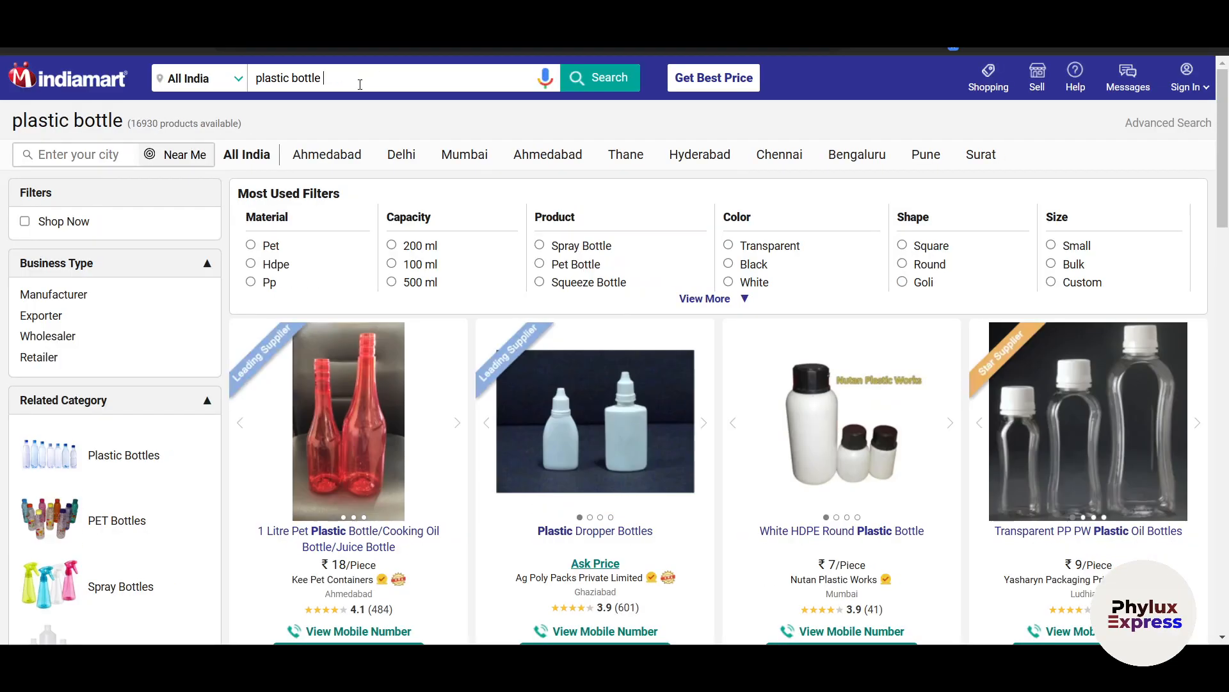
# Look through the plastic bottle listings and view the seller contact forms of the HDPE round bottle and the listing after it
pyautogui.scroll(-4, 521, 424)
pyautogui.scroll(1, 321, 356)
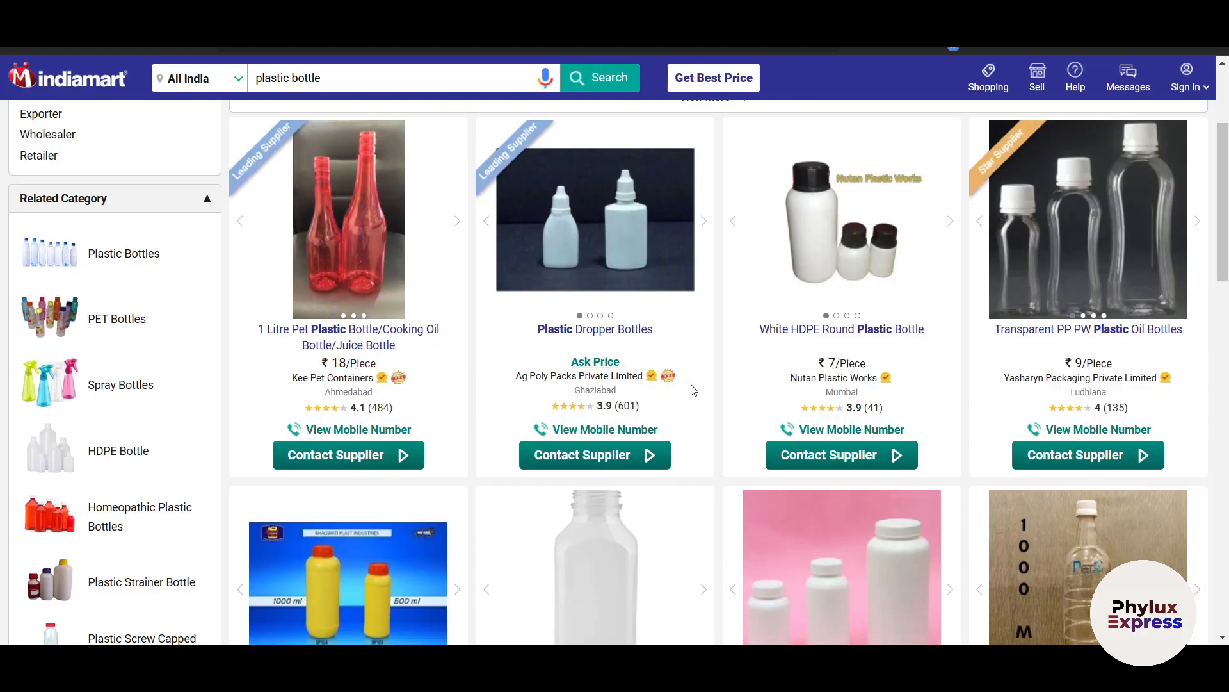
pyautogui.scroll(-1, 690, 389)
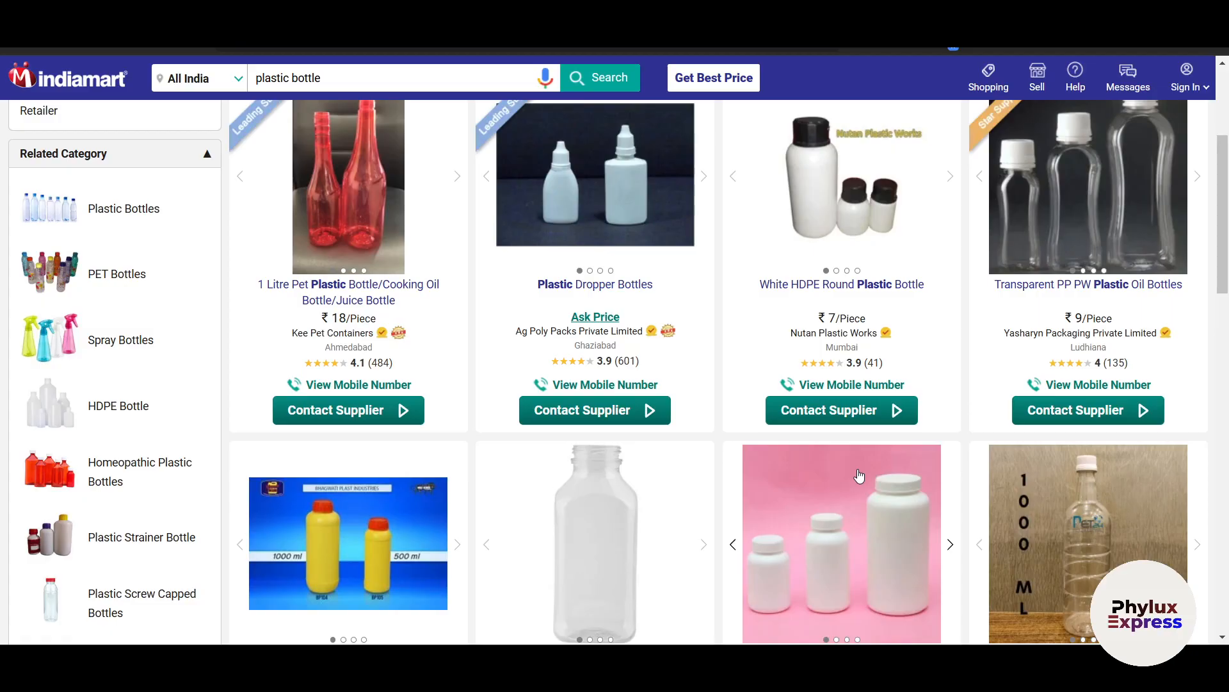
pyautogui.scroll(-7, 859, 475)
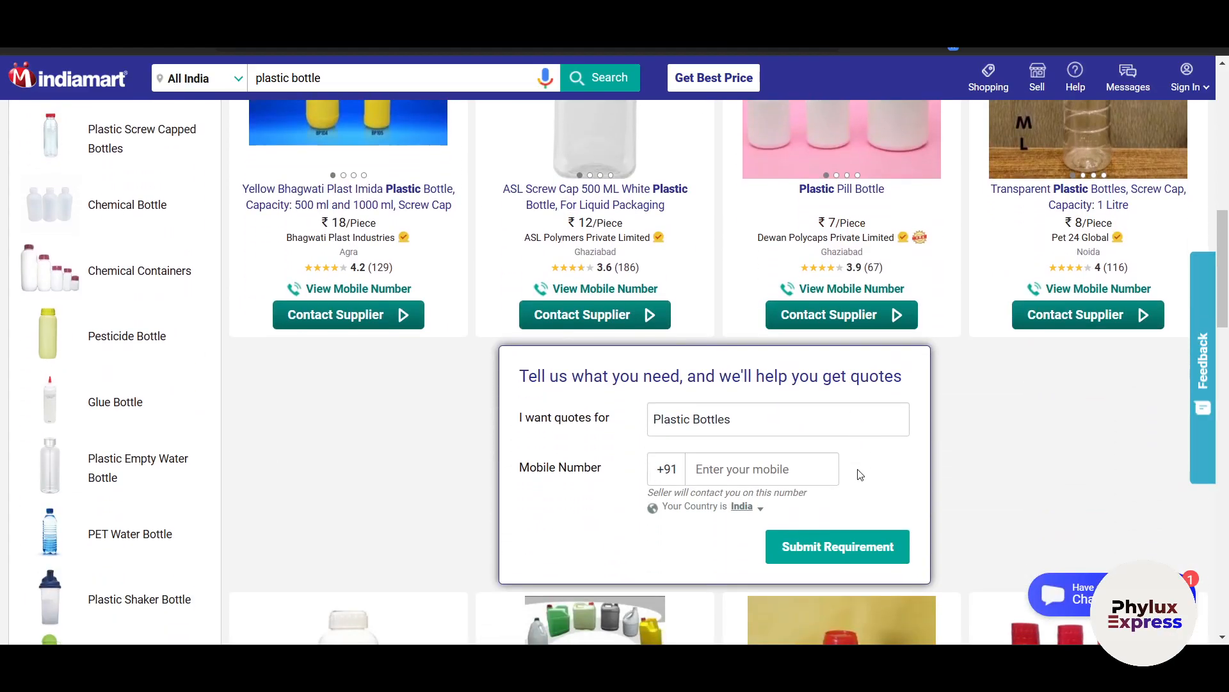
pyautogui.scroll(-10, 860, 475)
pyautogui.scroll(1, 859, 475)
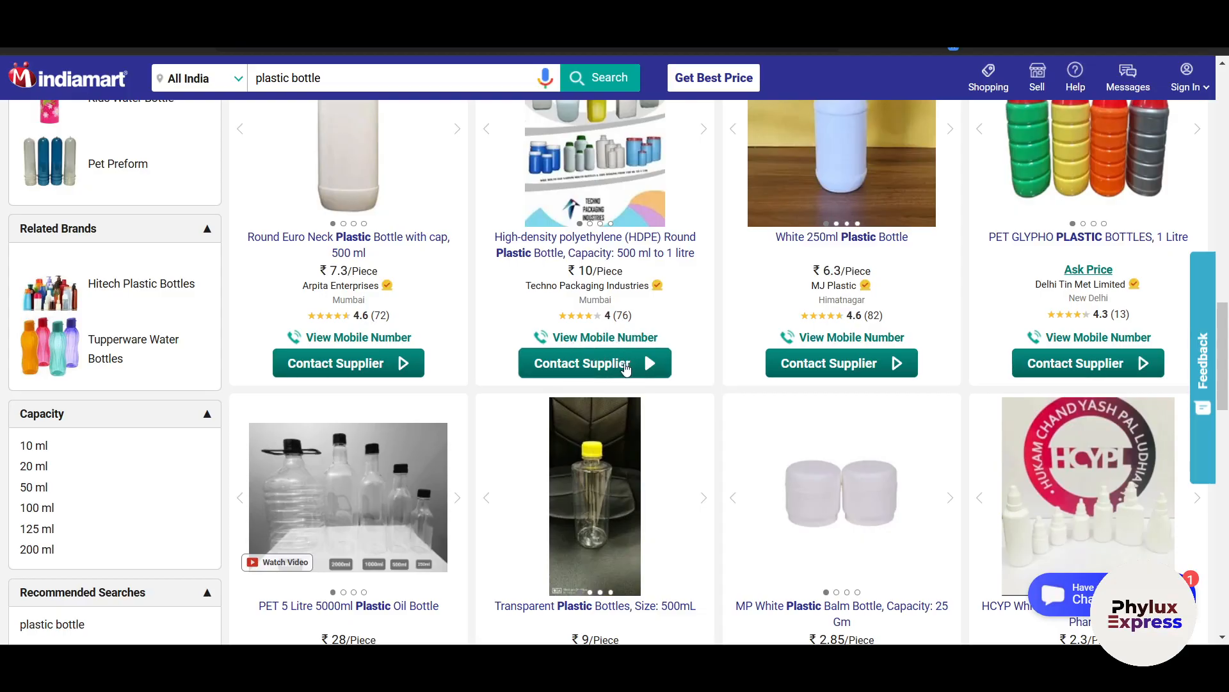
pyautogui.click(626, 363)
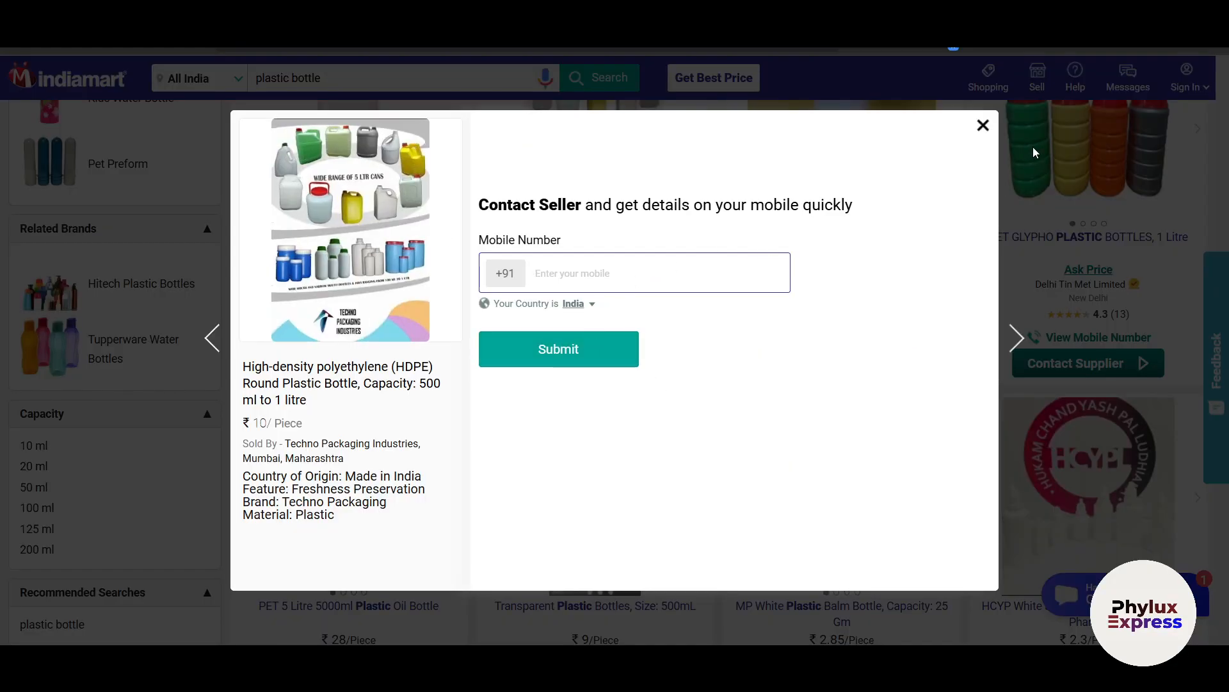
pyautogui.click(1016, 337)
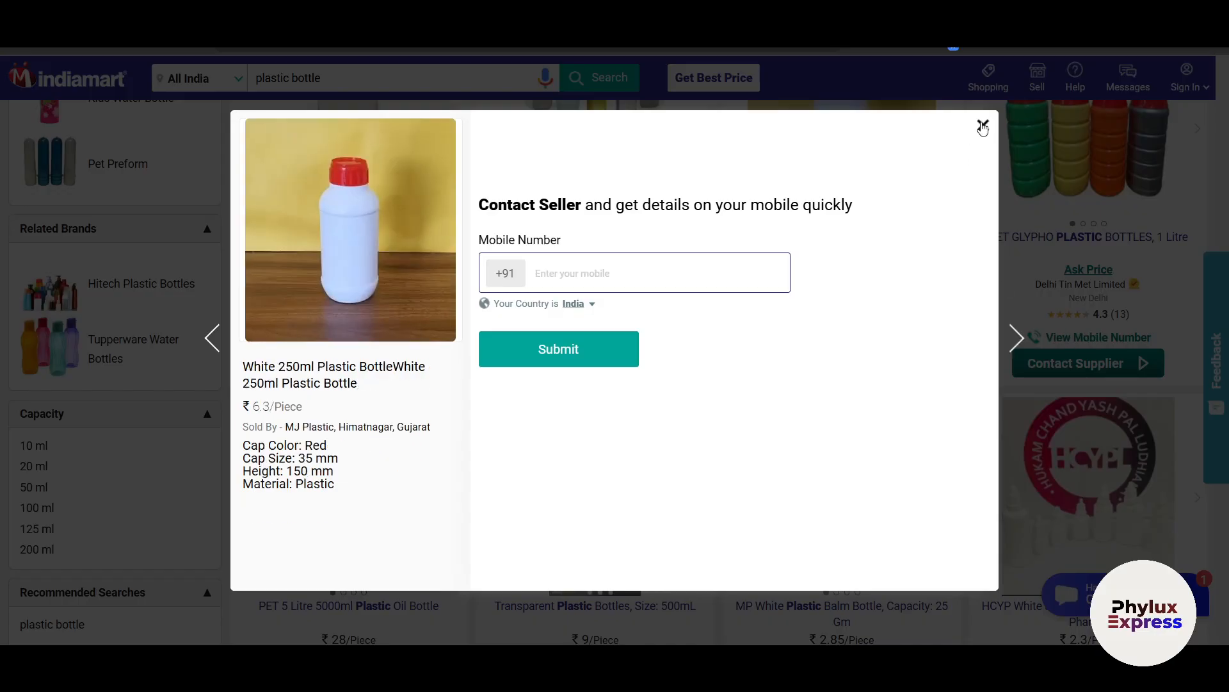
pyautogui.click(983, 125)
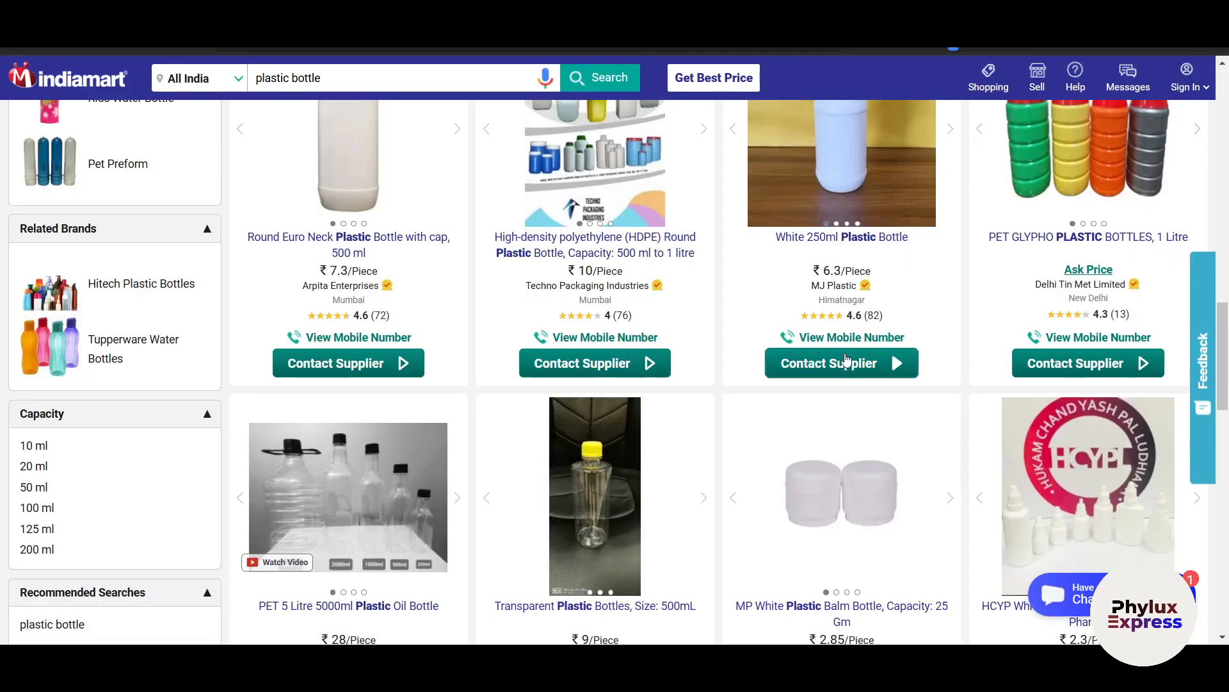
# View the contact form for Pranav Plastics, close it, and open the product page of its 500 mL transparent plastic bottles
pyautogui.scroll(-5, 845, 356)
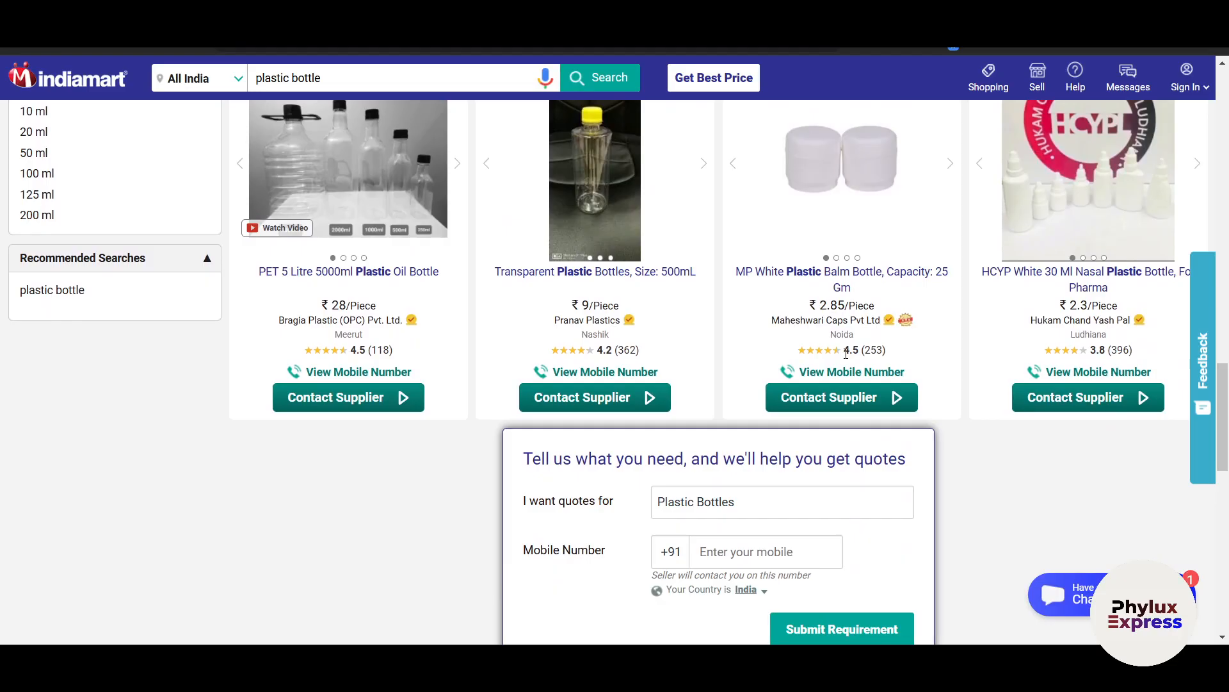
pyautogui.scroll(-3, 846, 353)
pyautogui.scroll(3, 720, 279)
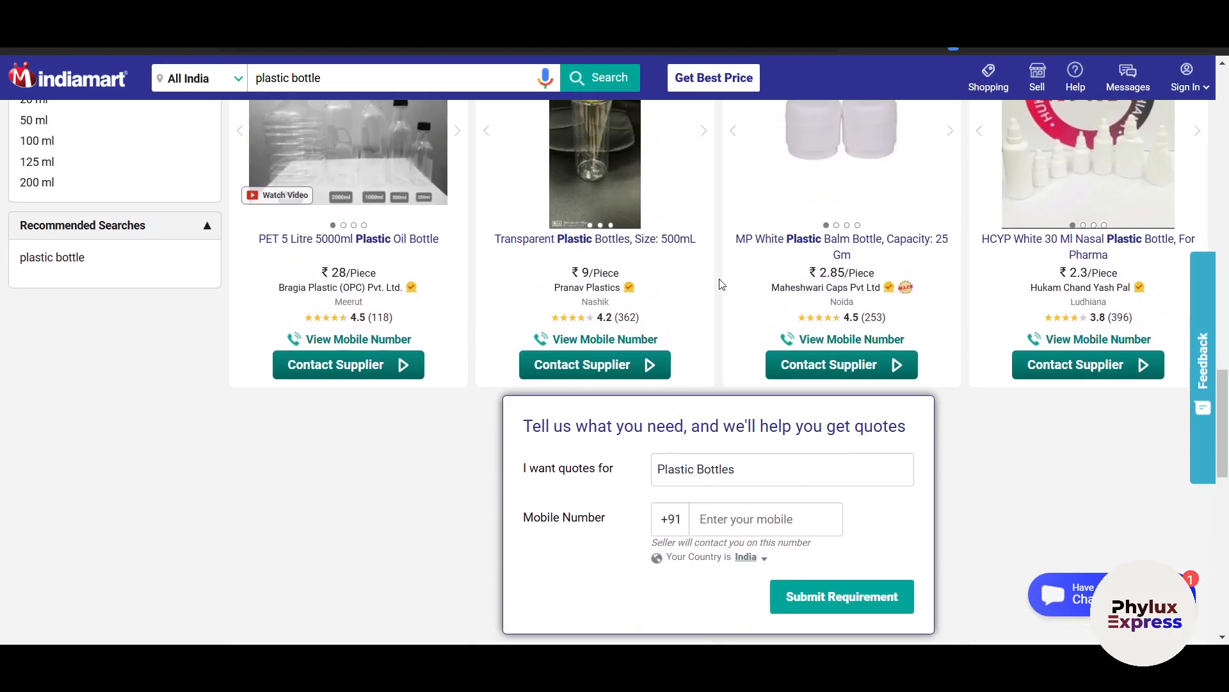
pyautogui.click(602, 275)
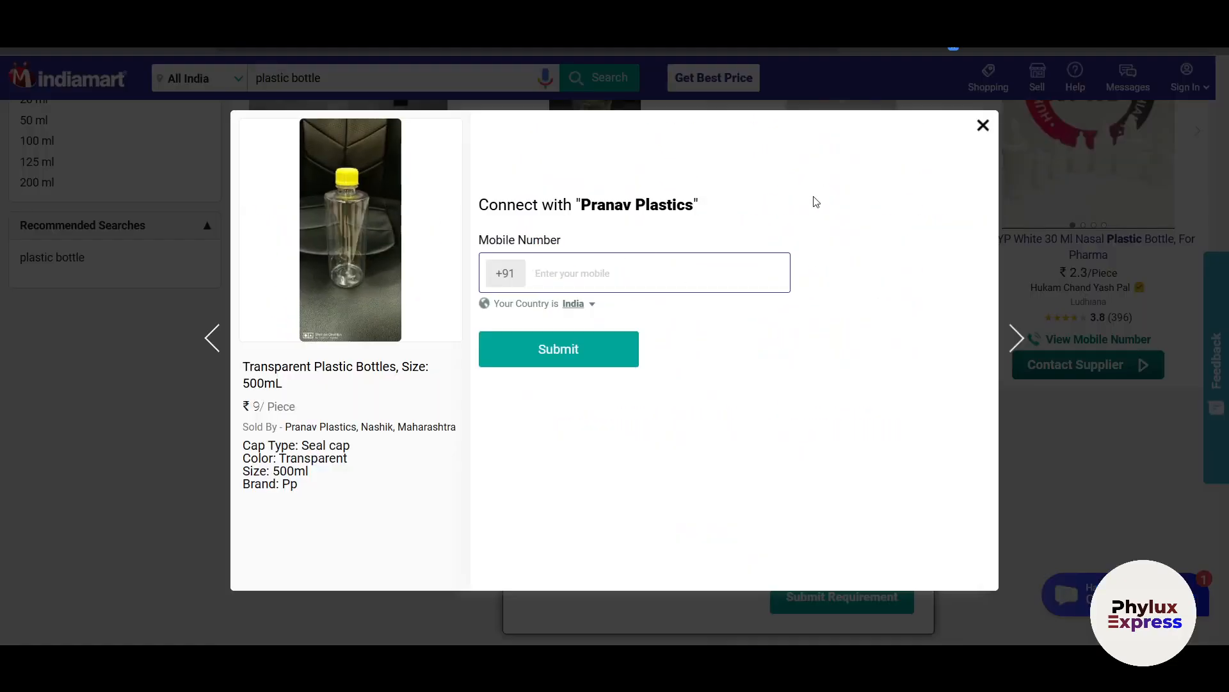
pyautogui.click(983, 126)
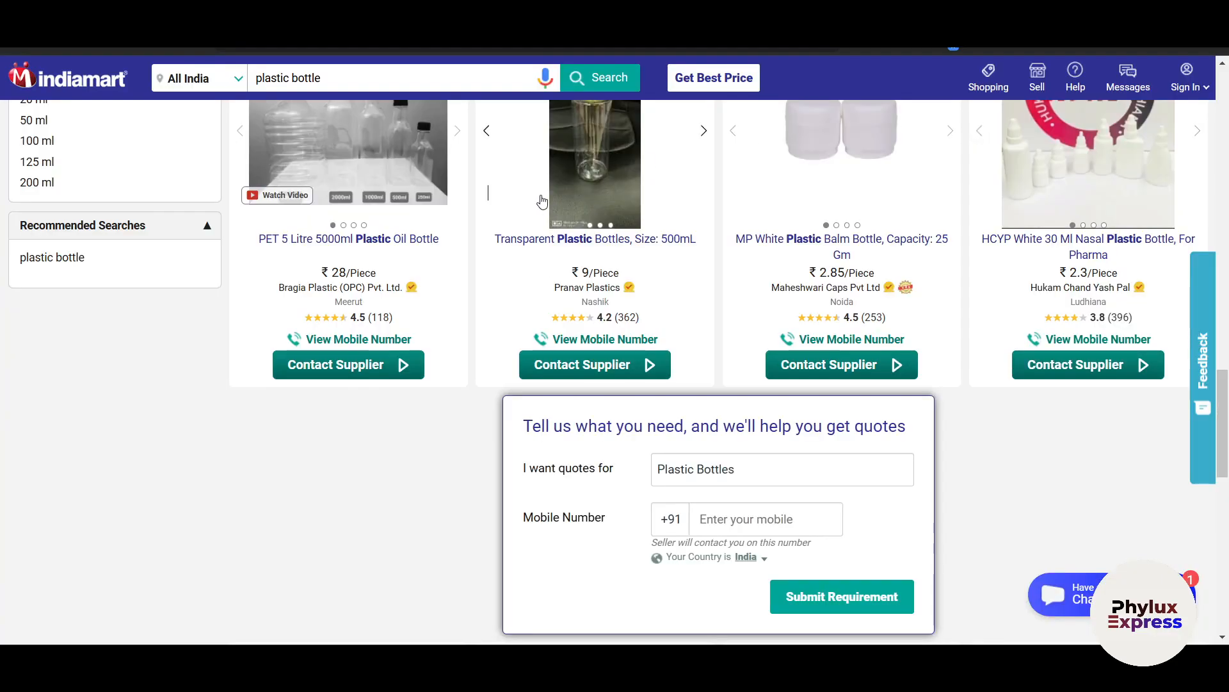
pyautogui.click(518, 239)
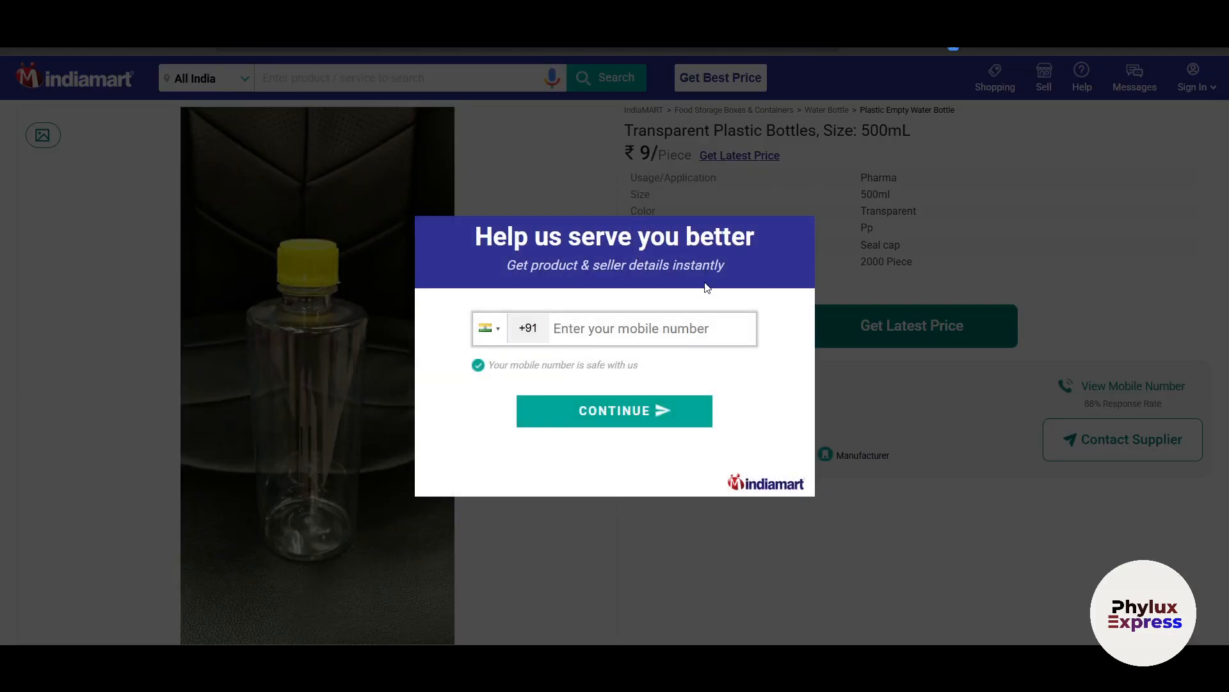
pyautogui.rightClick(891, 485)
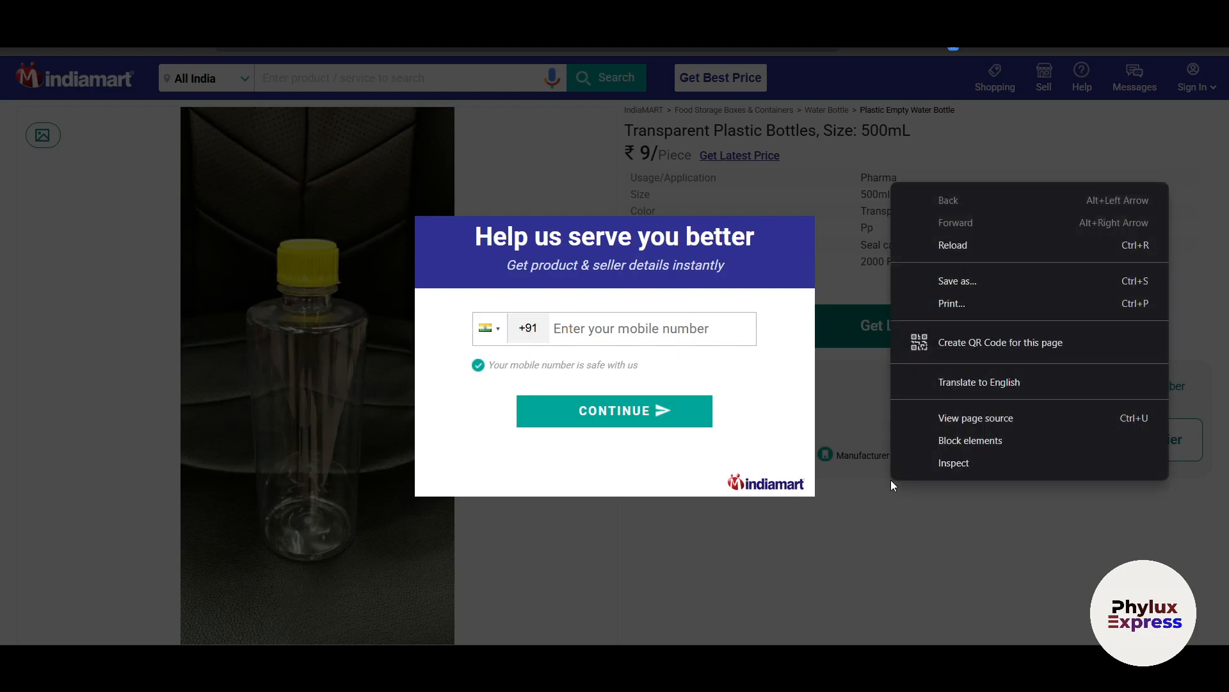
pyautogui.click(870, 516)
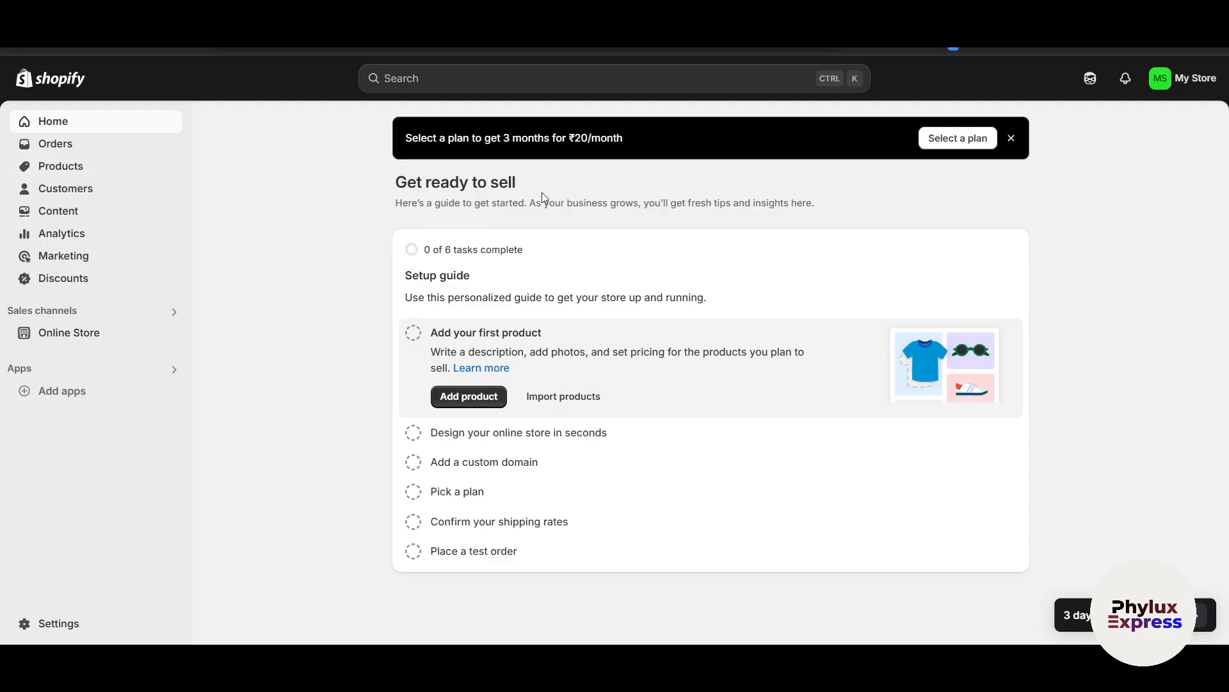
# In the Shopify admin, open the Shopify App Store from the recommended apps
pyautogui.click(96, 396)
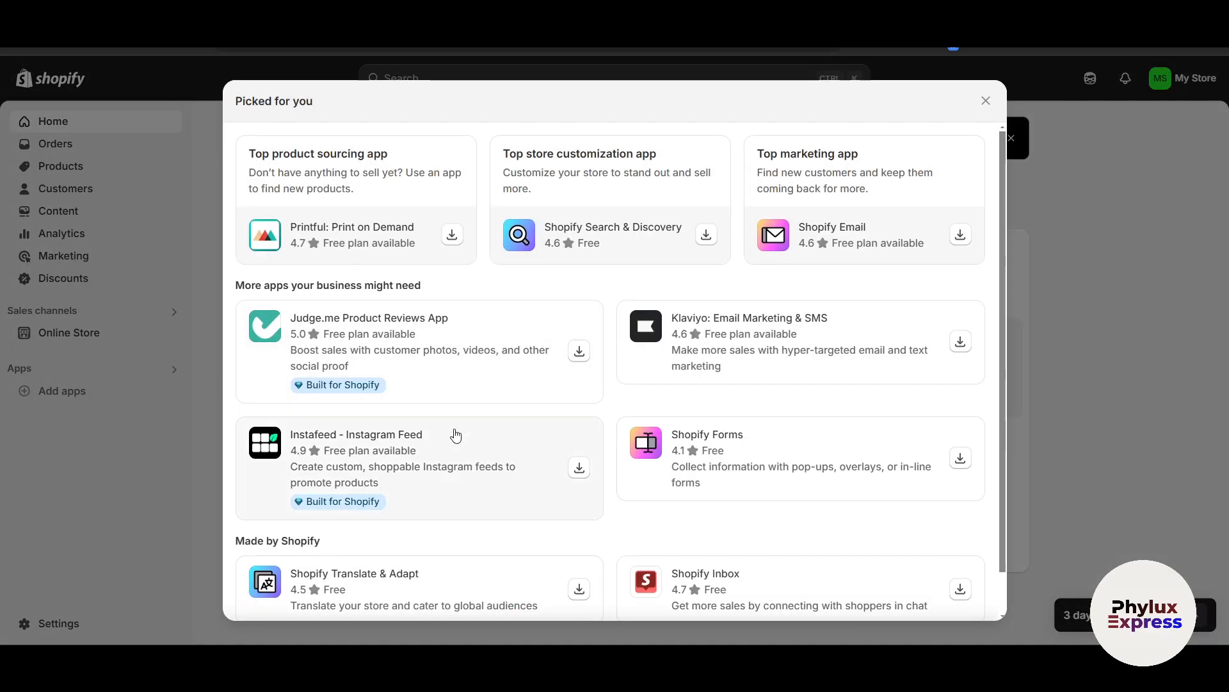
pyautogui.scroll(-3, 468, 544)
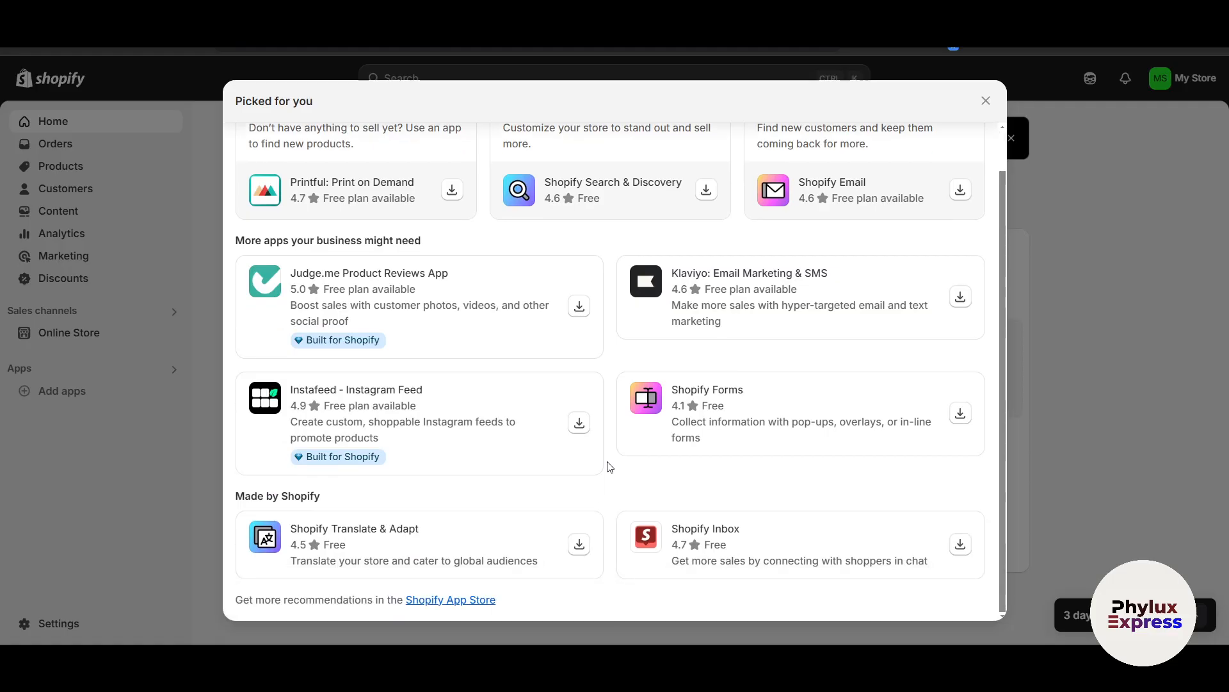
pyautogui.click(468, 600)
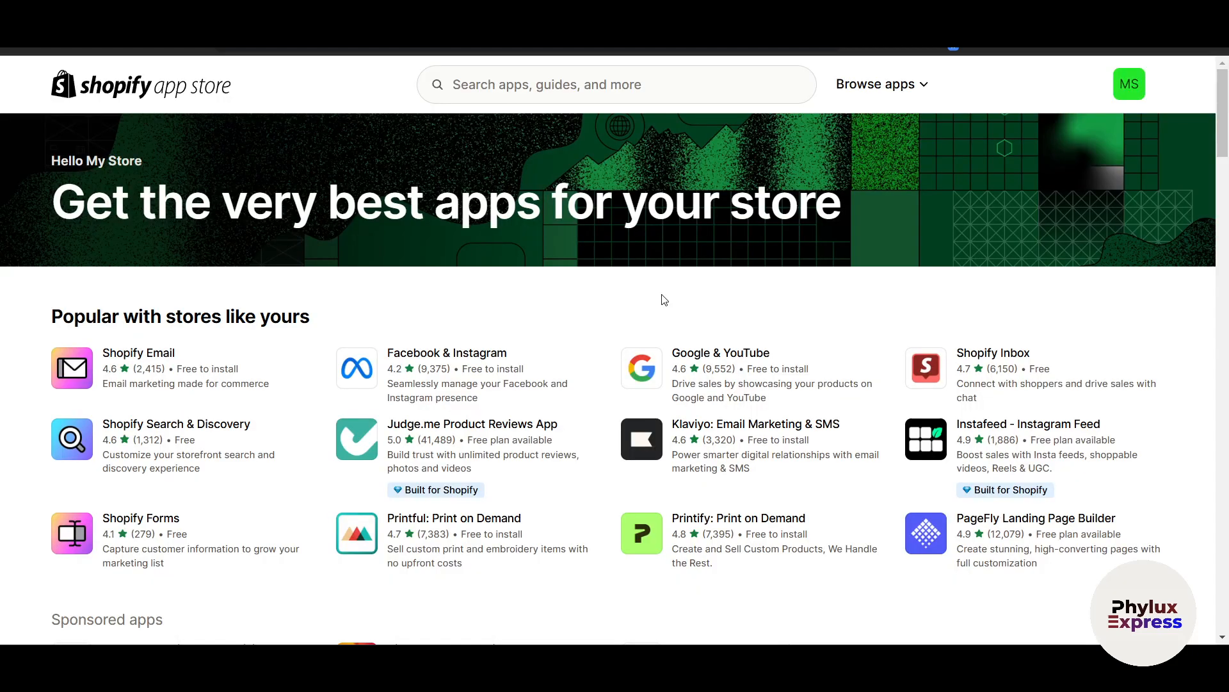
# Search the Shopify App Store for "indiamart" using the suggested term
pyautogui.scroll(-1, 665, 300)
pyautogui.scroll(1, 664, 299)
pyautogui.click(576, 84)
pyautogui.write('india')
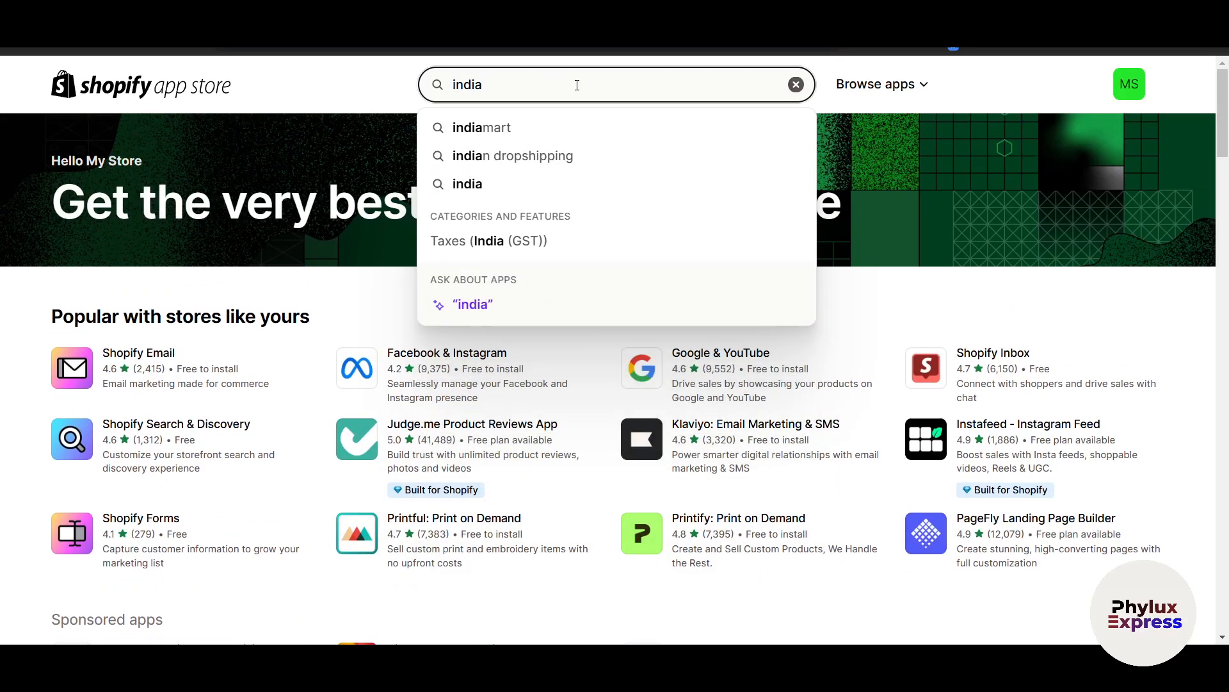
pyautogui.press('Down')
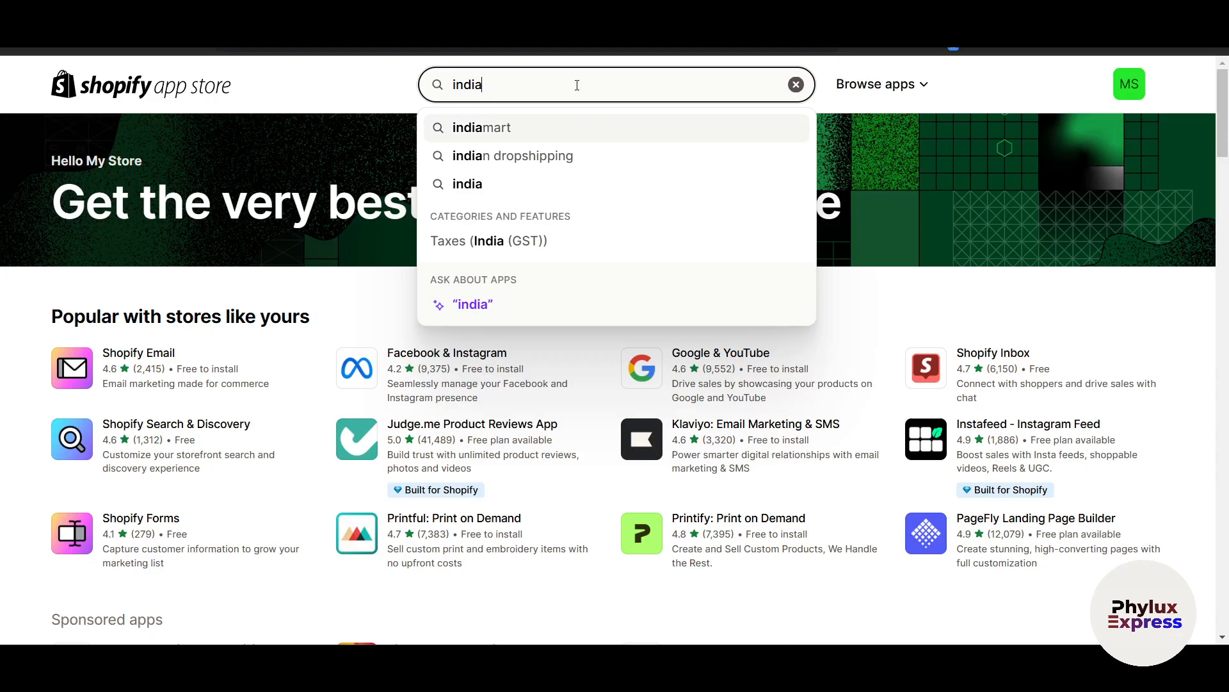
pyautogui.press('Return')
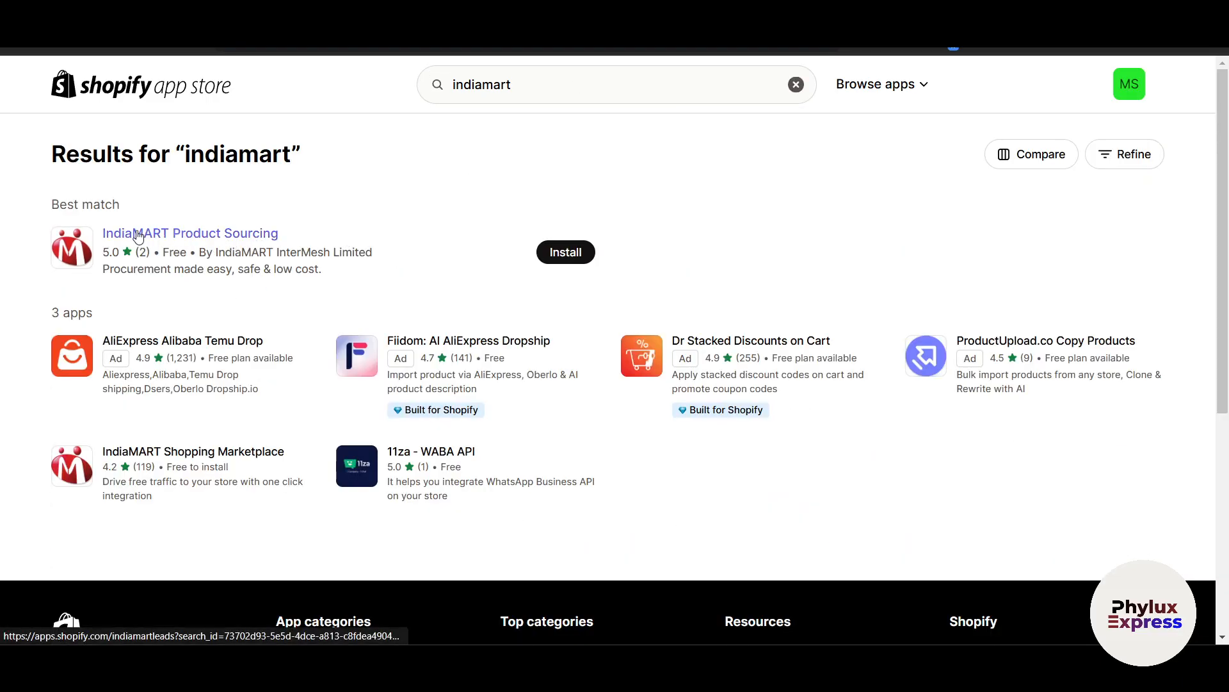
# Install the IndiaMART Product Sourcing app on the store and look over its welcome page
pyautogui.click(567, 252)
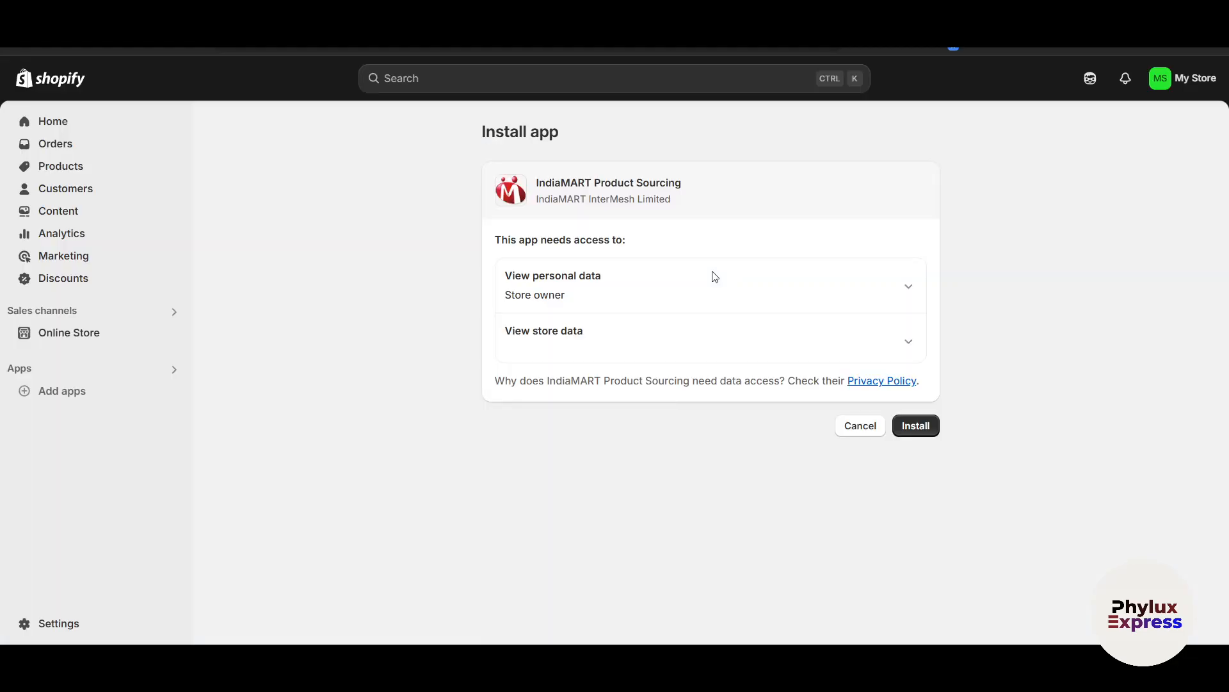
pyautogui.click(899, 423)
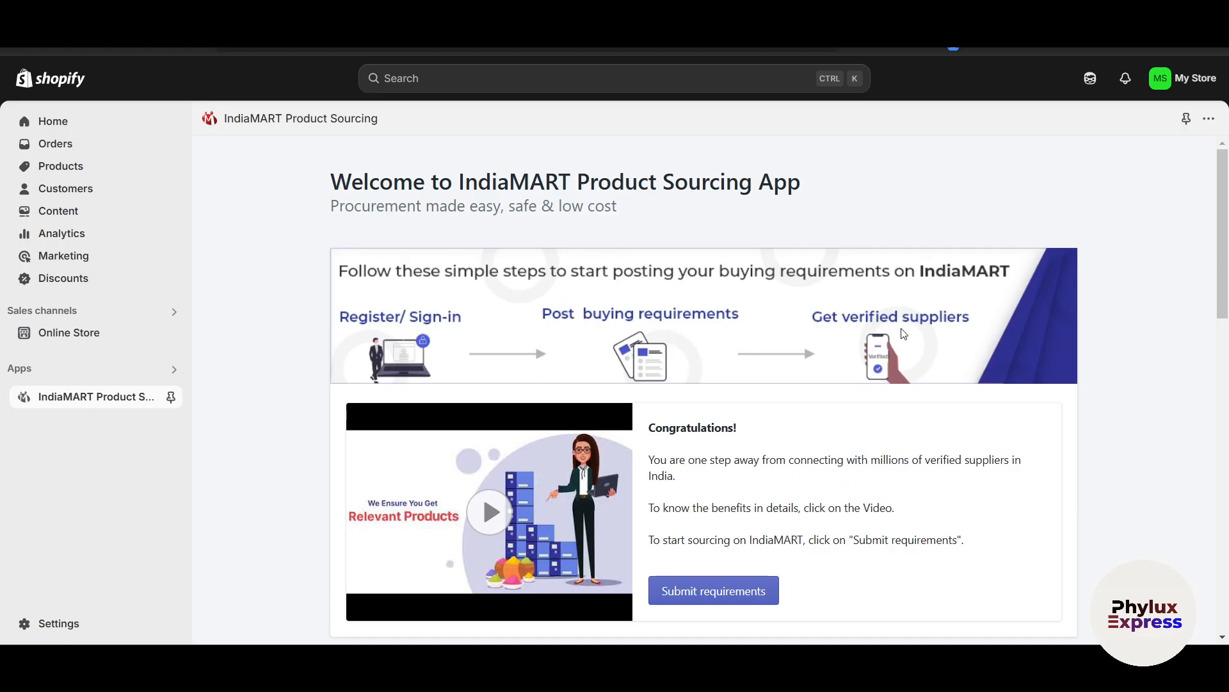
pyautogui.scroll(-4, 912, 372)
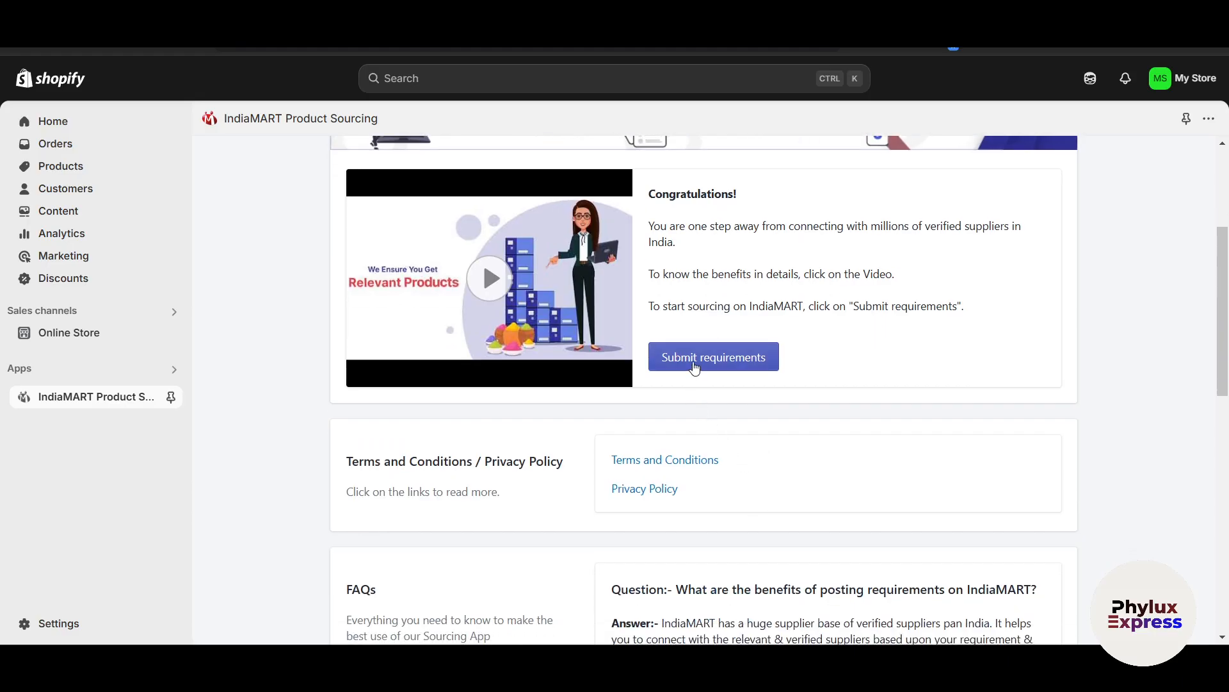
# Review the sourcing app's welcome page and FAQs, and open the IndiaMART mobile number sign-in for submitting requirements
pyautogui.scroll(2, 695, 371)
pyautogui.scroll(-3, 694, 310)
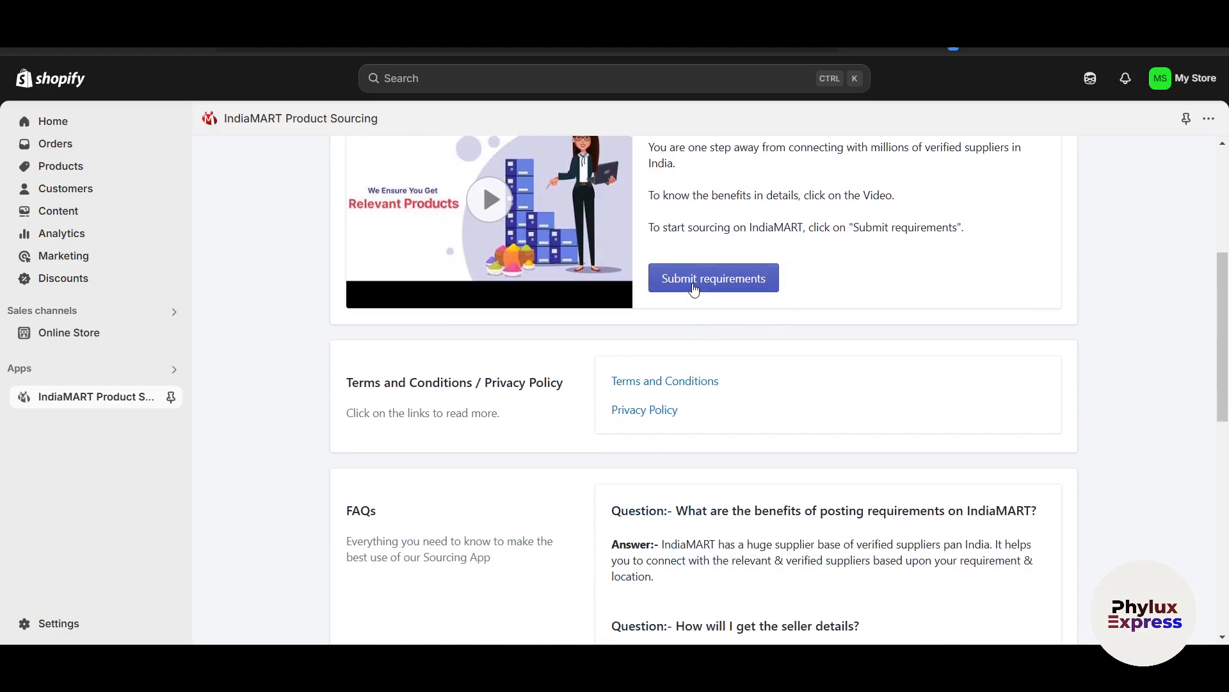
pyautogui.scroll(-1, 679, 384)
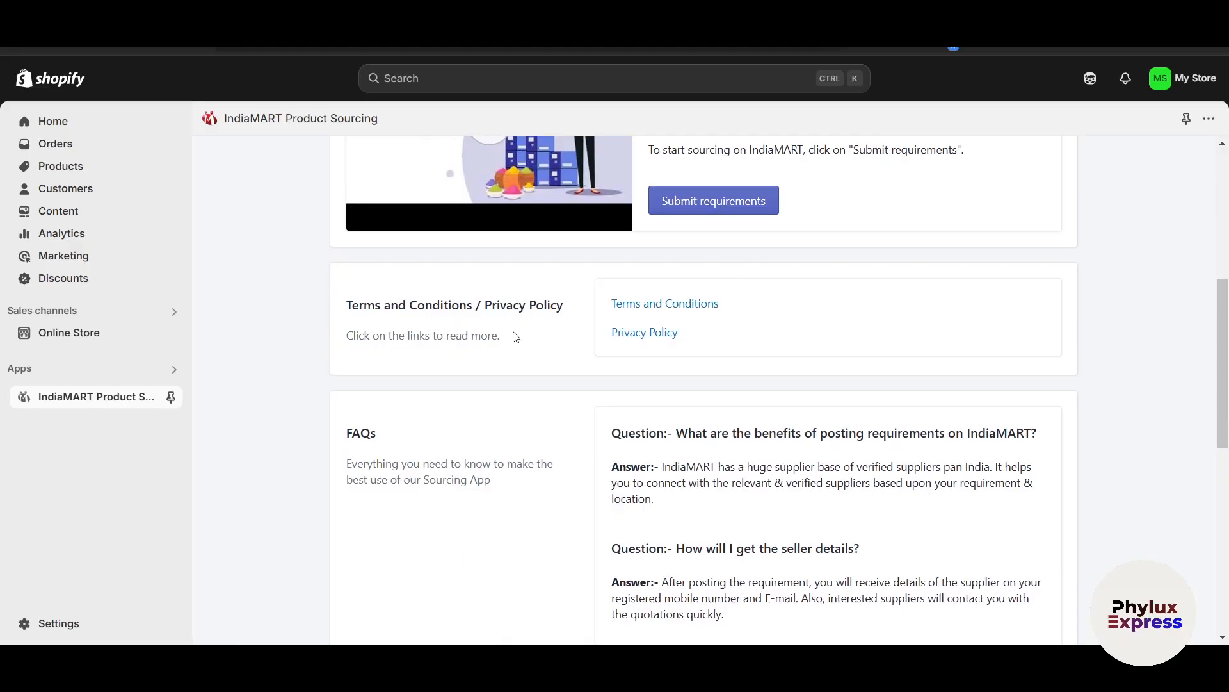
pyautogui.scroll(-3, 557, 301)
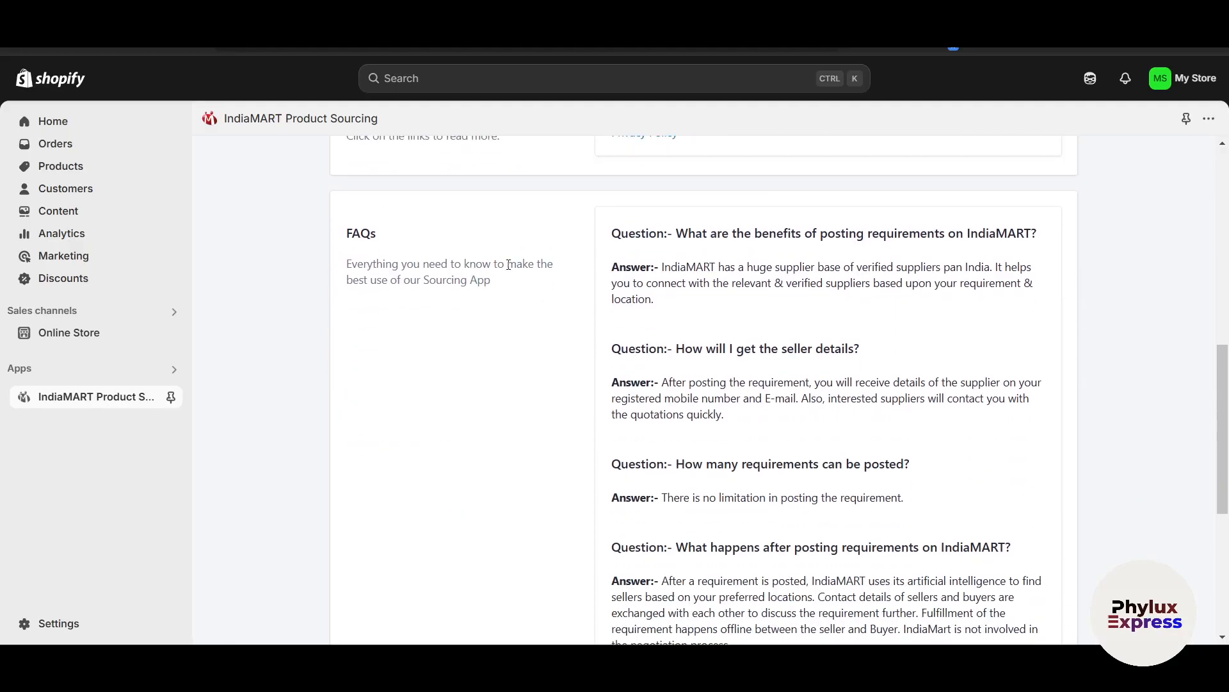
pyautogui.scroll(-5, 677, 400)
pyautogui.scroll(10, 676, 400)
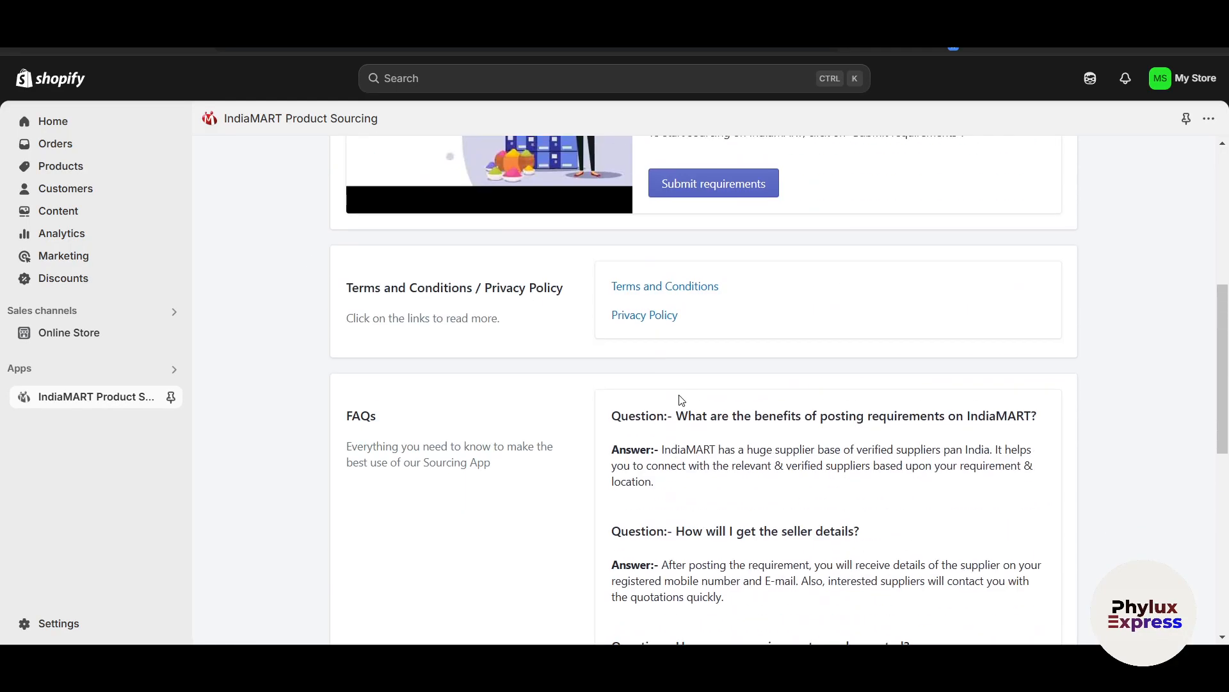
pyautogui.click(700, 435)
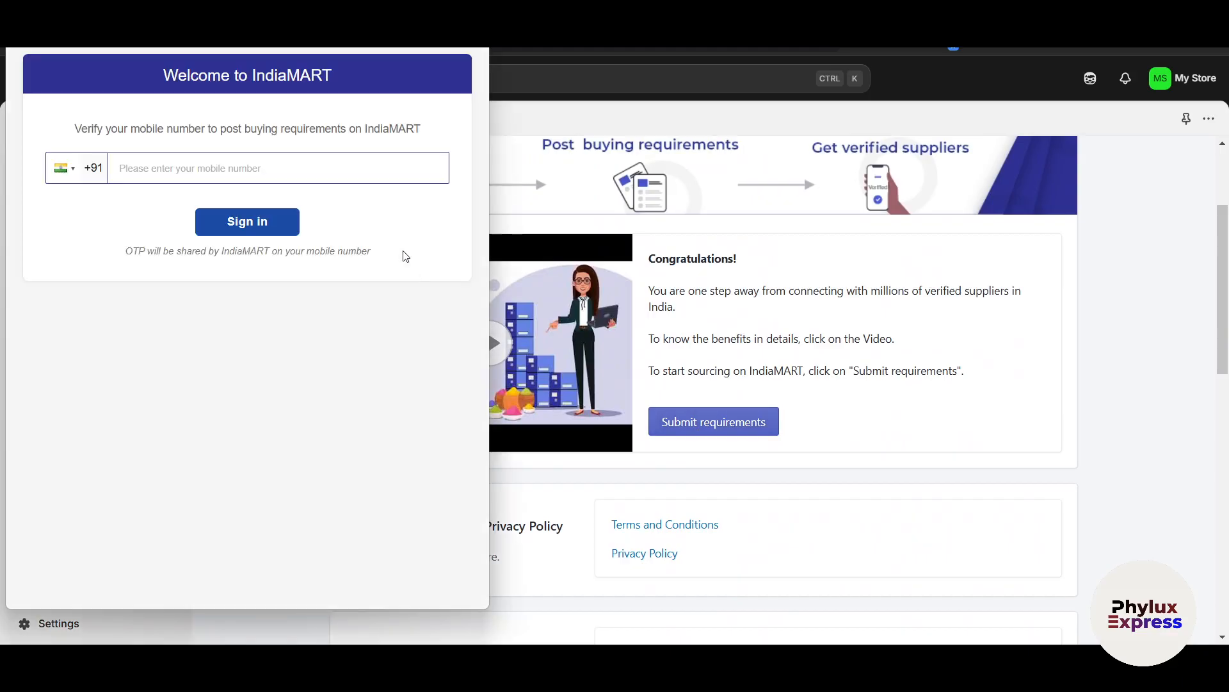
pyautogui.moveTo(212, 14); pyautogui.dragTo(697, 85)
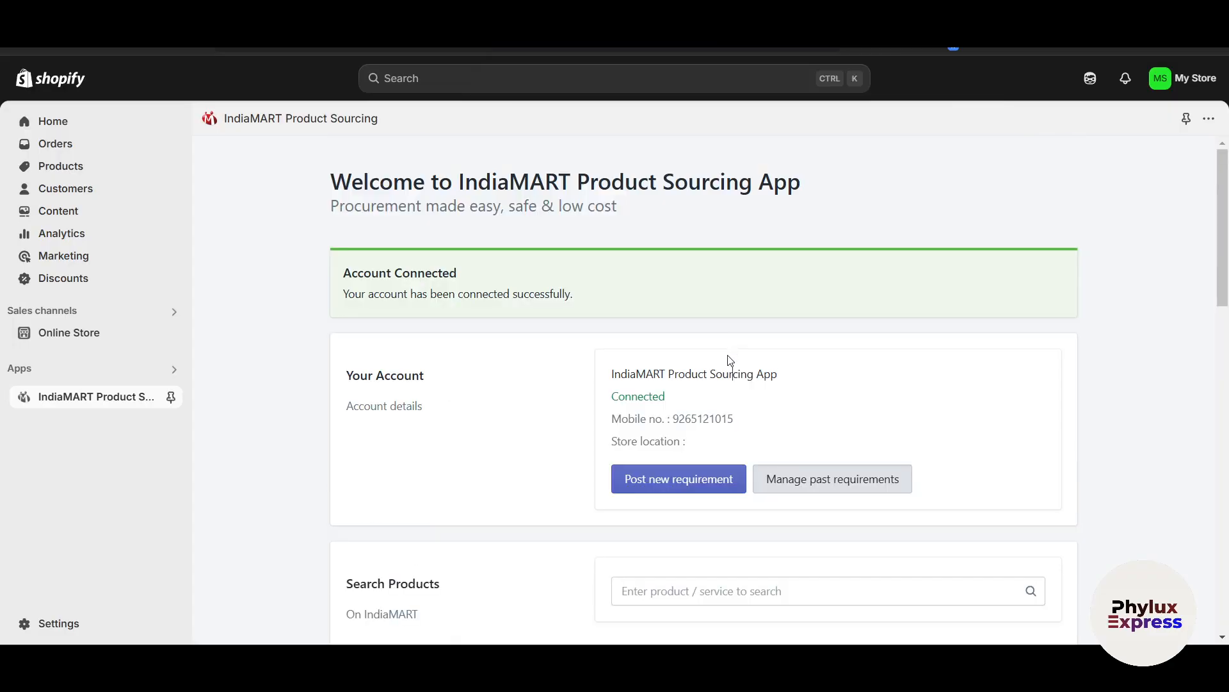
# Search IndiaMART products within the sourcing app for the suggested term "plastic bottles" and look over the listings
pyautogui.scroll(-5, 730, 334)
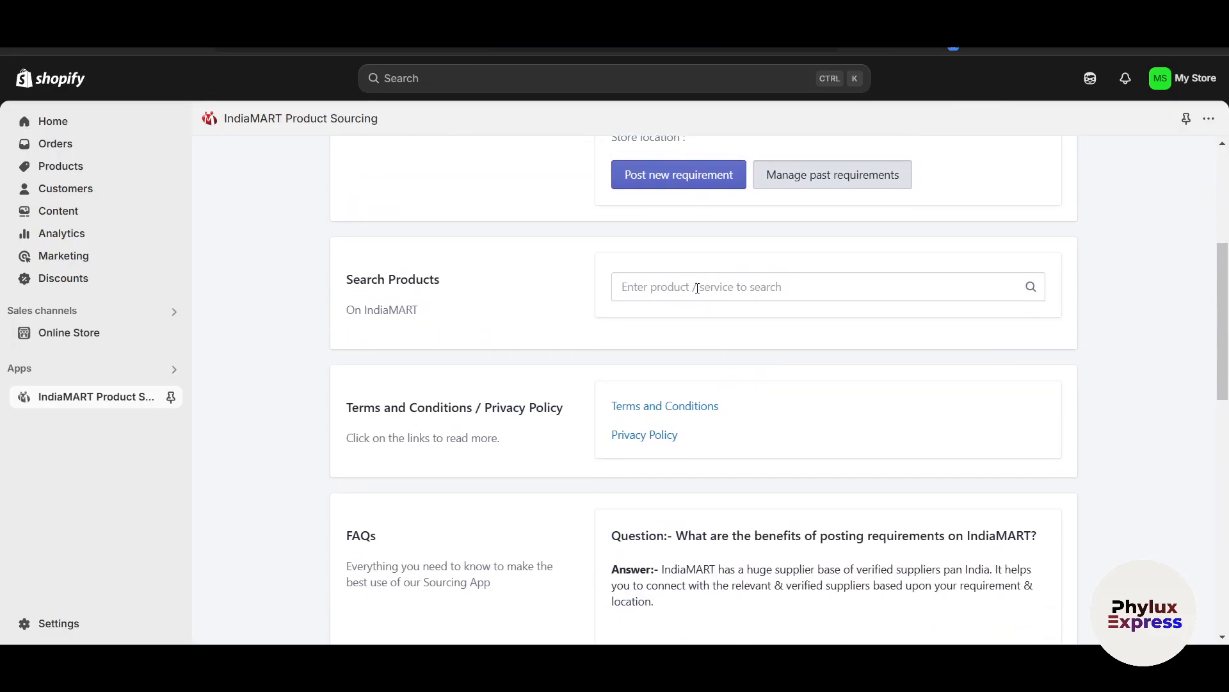
pyautogui.scroll(1, 590, 336)
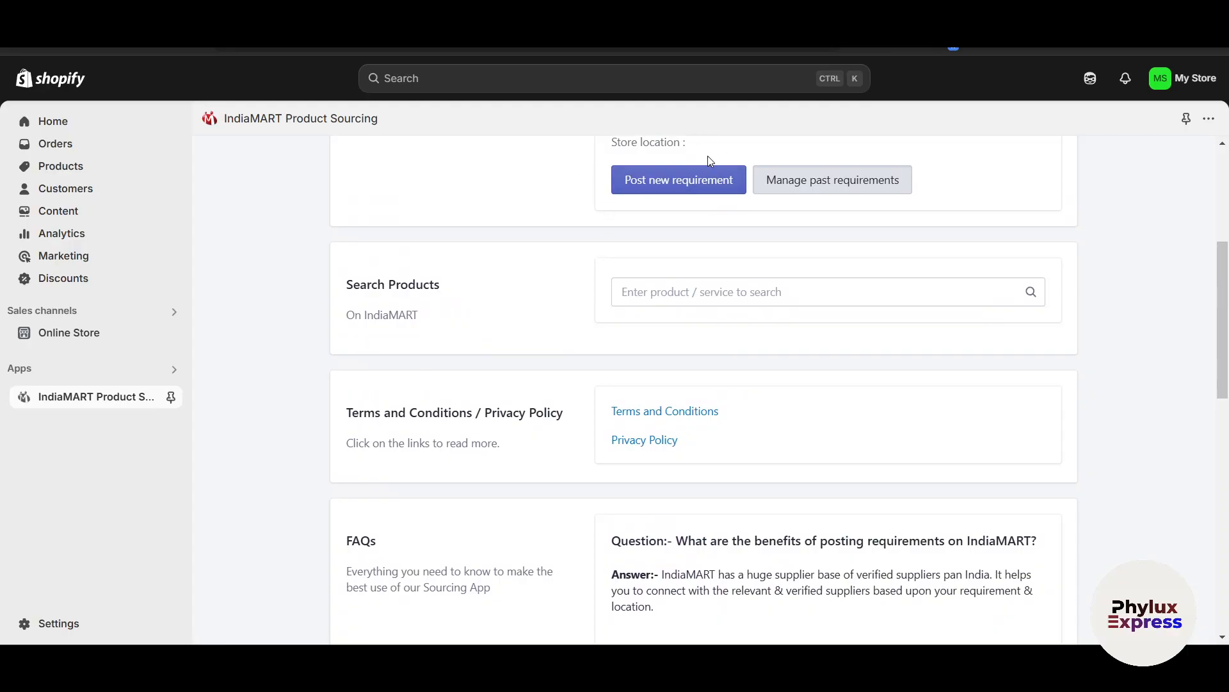
pyautogui.click(643, 291)
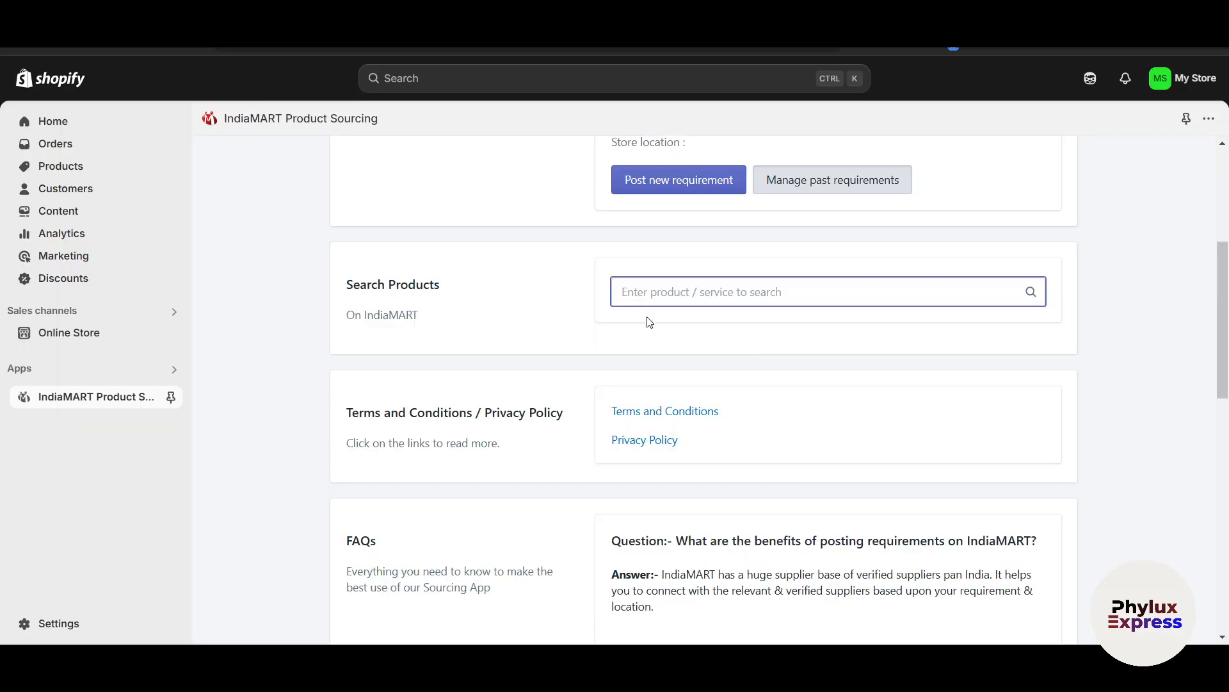
pyautogui.scroll(-1, 640, 371)
pyautogui.scroll(-1, 637, 415)
pyautogui.scroll(2, 594, 301)
pyautogui.scroll(-1, 682, 301)
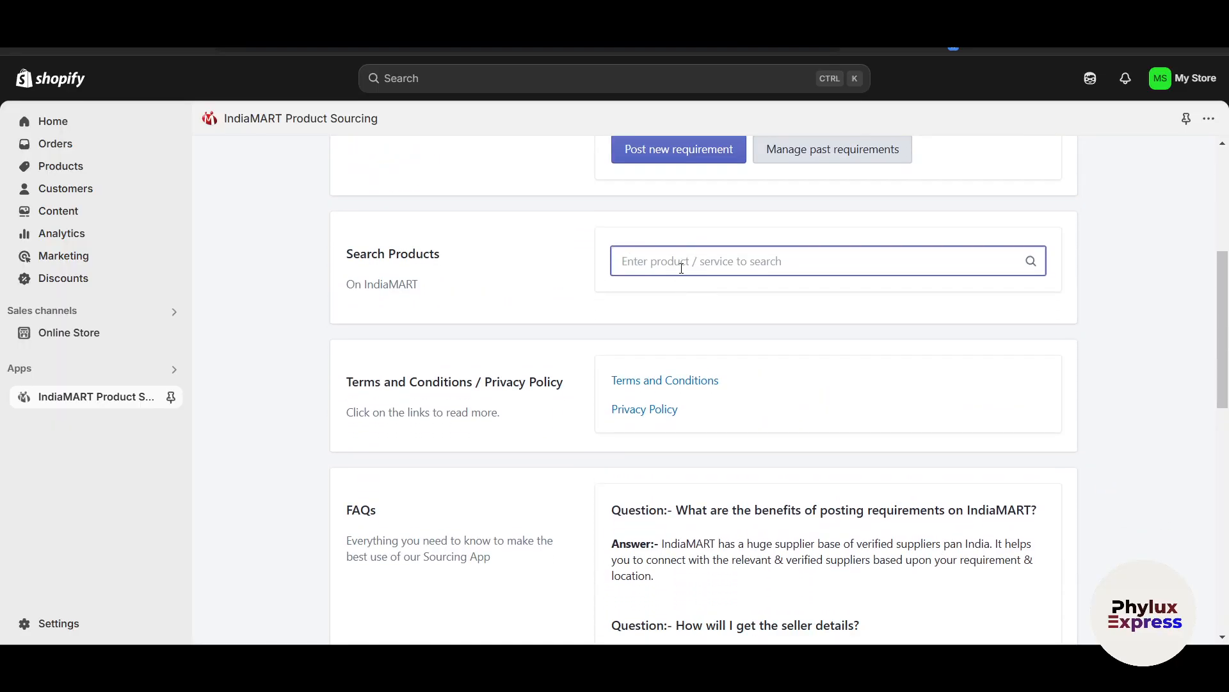
pyautogui.write('plastic')
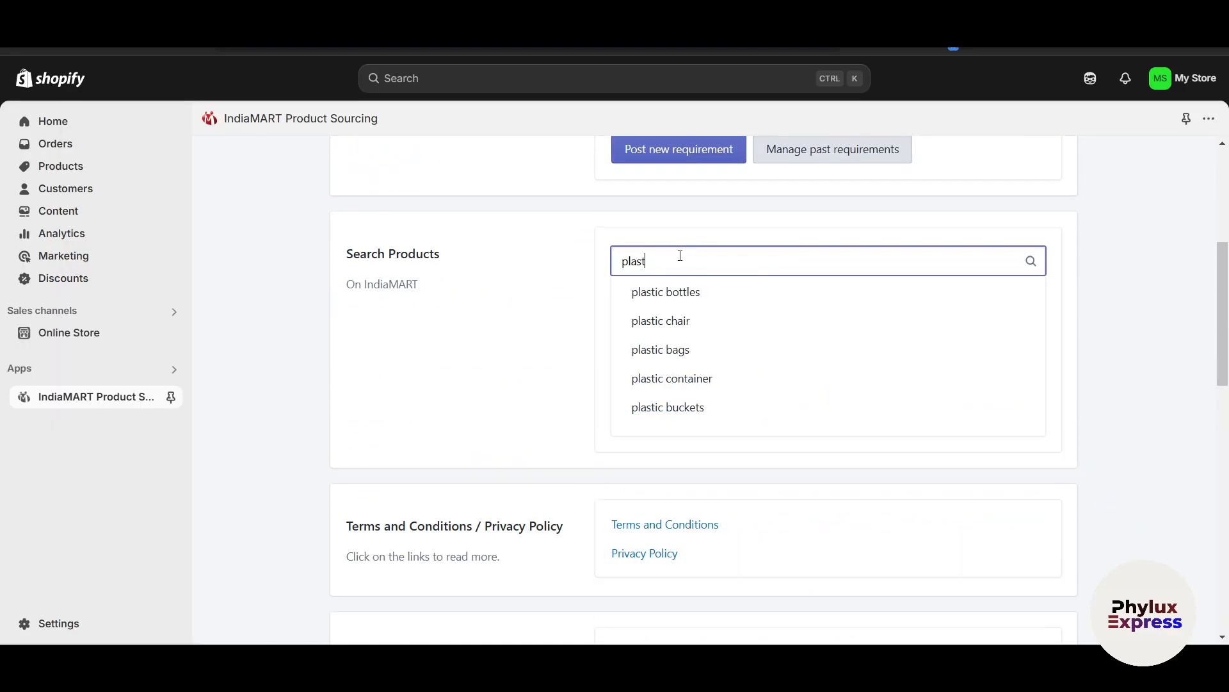
pyautogui.click(685, 292)
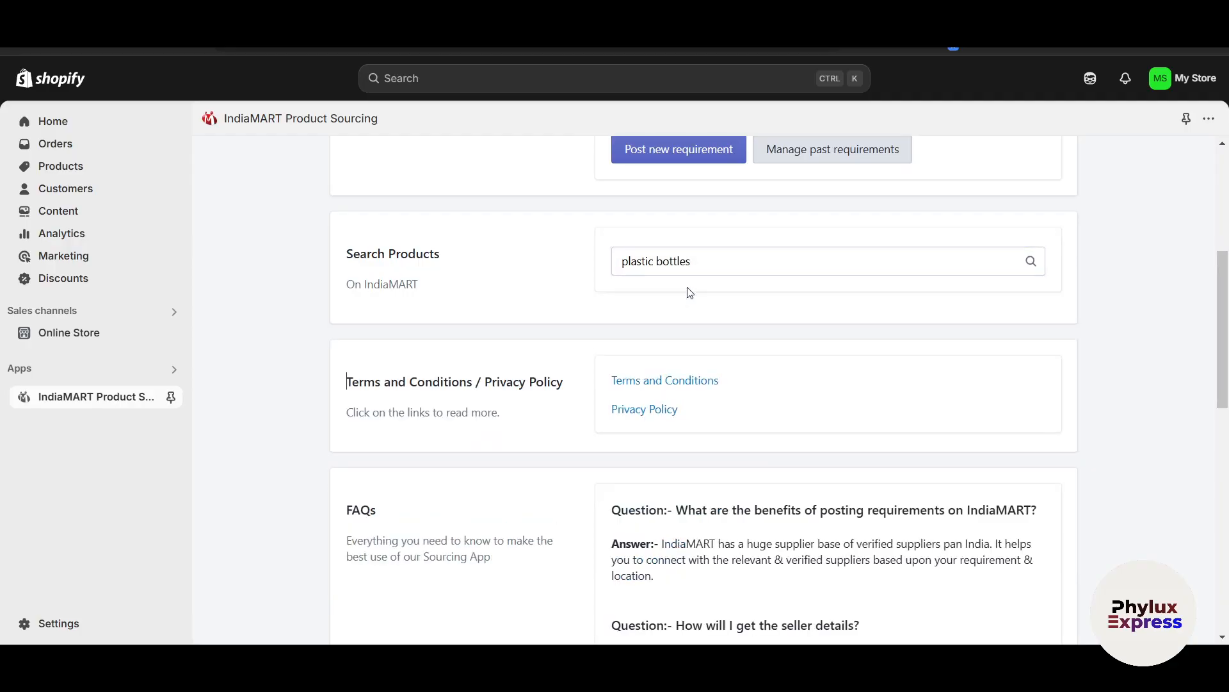
pyautogui.click(1031, 260)
pyautogui.scroll(-2, 352, 339)
pyautogui.scroll(1, 337, 372)
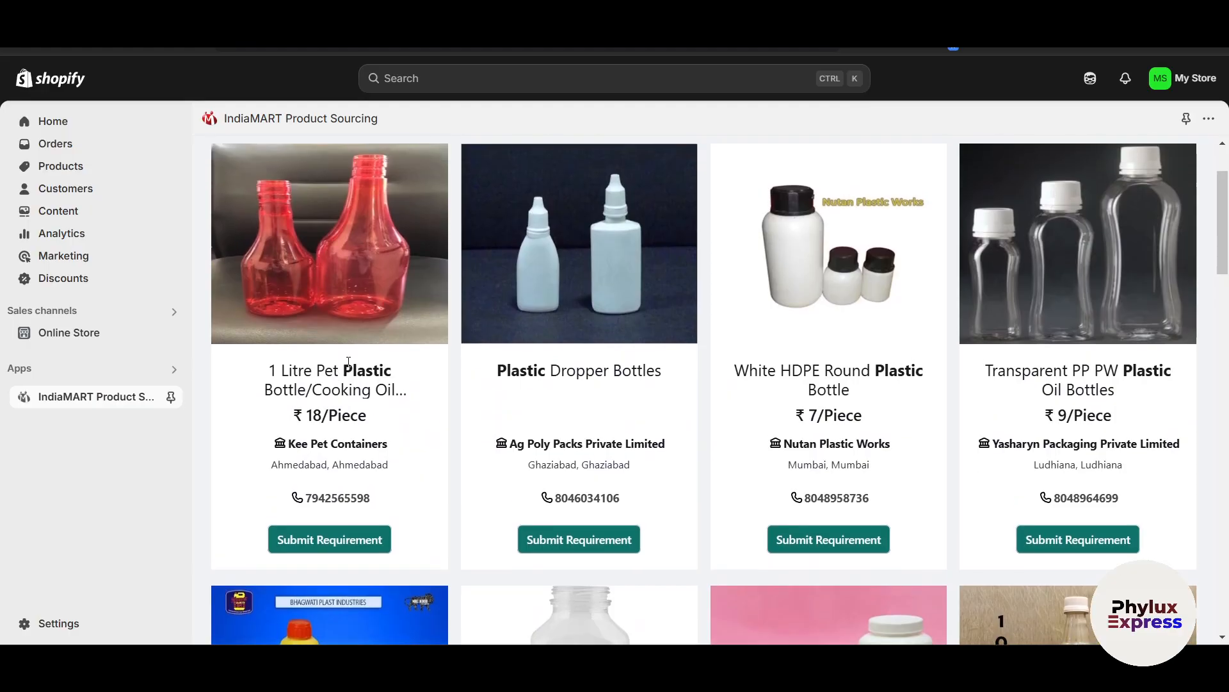
# Compare the plastic bottle listings on the IndiaMART website with the product listings in the sourcing app
pyautogui.hotkey('ctrl', 'Tab')
pyautogui.hotkey('ctrl', 'Tab')
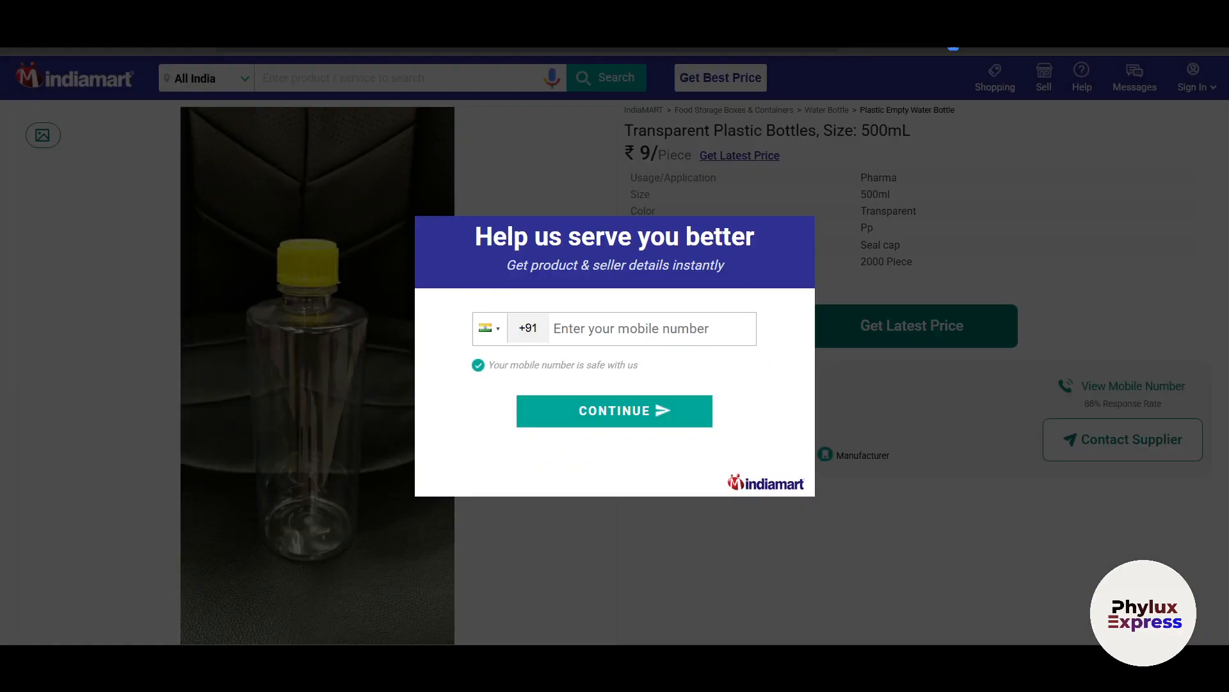
pyautogui.hotkey('ctrl', 'Tab')
pyautogui.hotkey('ctrl', 'Tab')
pyautogui.hotkey('ctrl', 'Tab')
pyautogui.hotkey('ctrl', 'Tab')
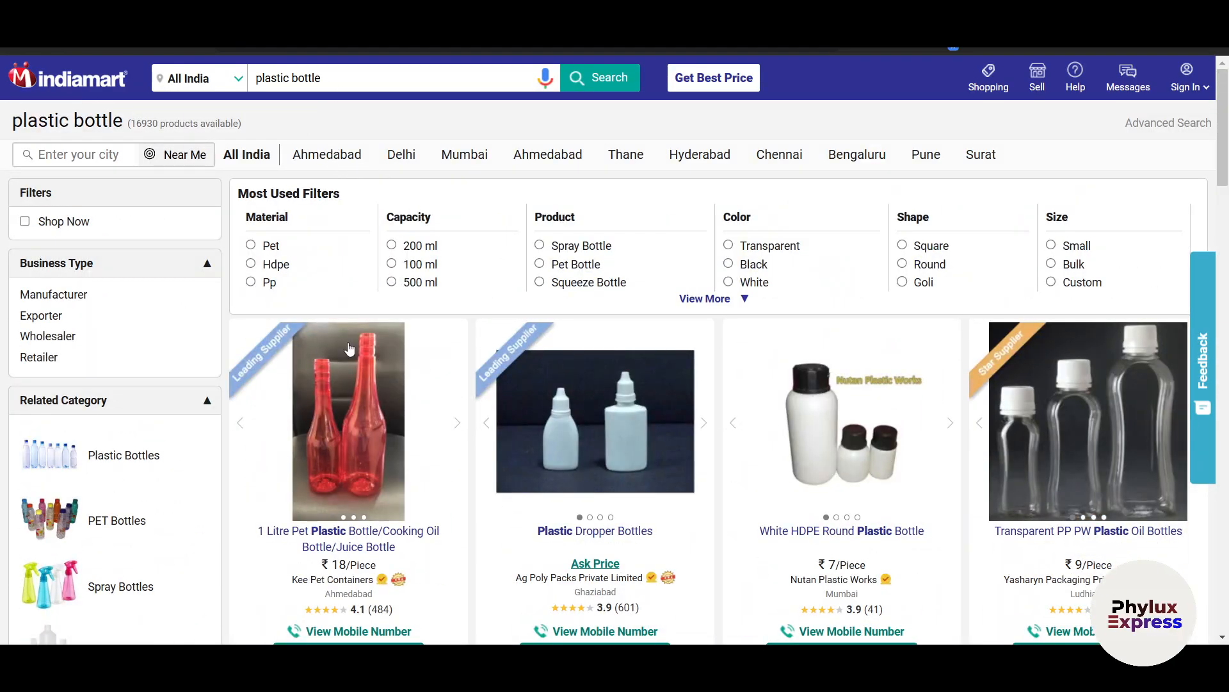
pyautogui.scroll(-2, 349, 349)
pyautogui.hotkey('ctrl', 'Tab')
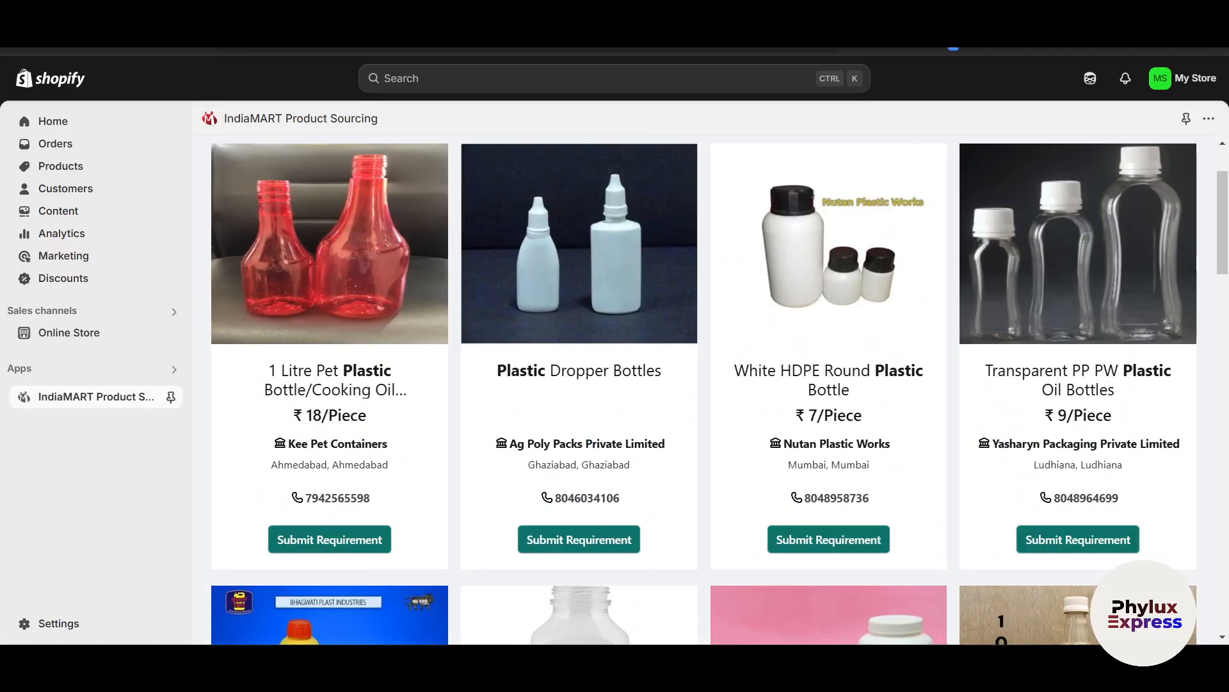
pyautogui.hotkey('ctrl', 'shift', 'Tab')
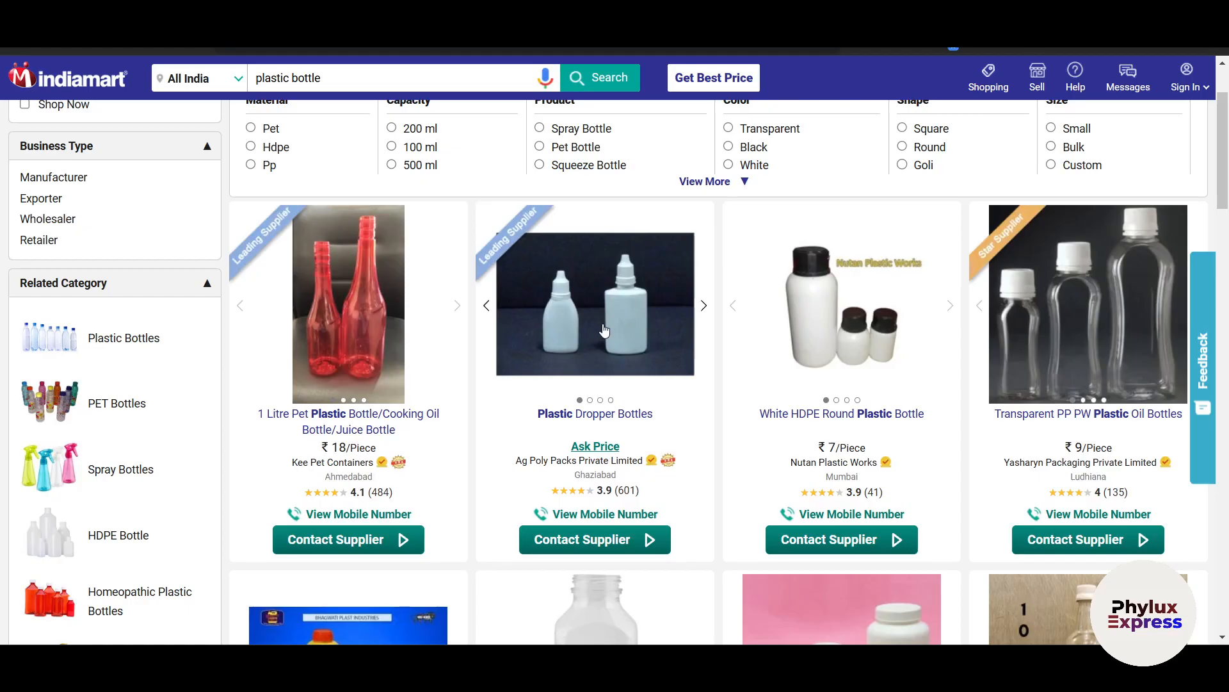
pyautogui.hotkey('ctrl', 'Tab')
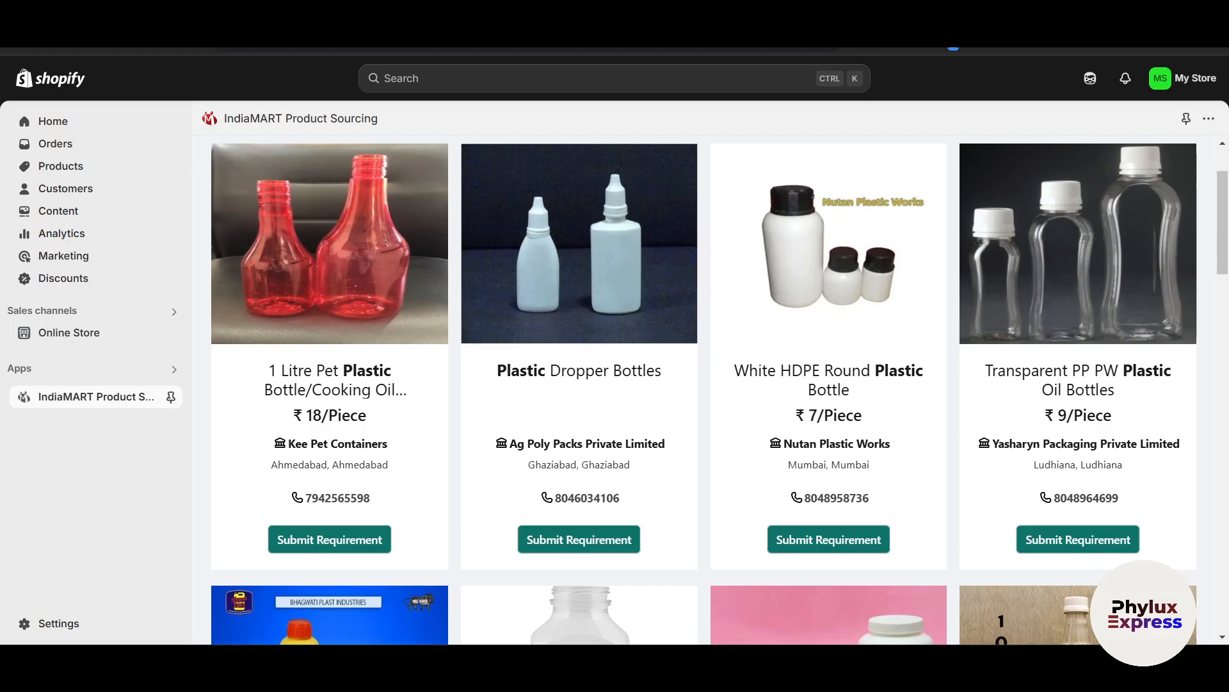
pyautogui.hotkey('ctrl', 'shift', 'Tab')
pyautogui.hotkey('ctrl', 'Tab')
pyautogui.scroll(-1, 445, 434)
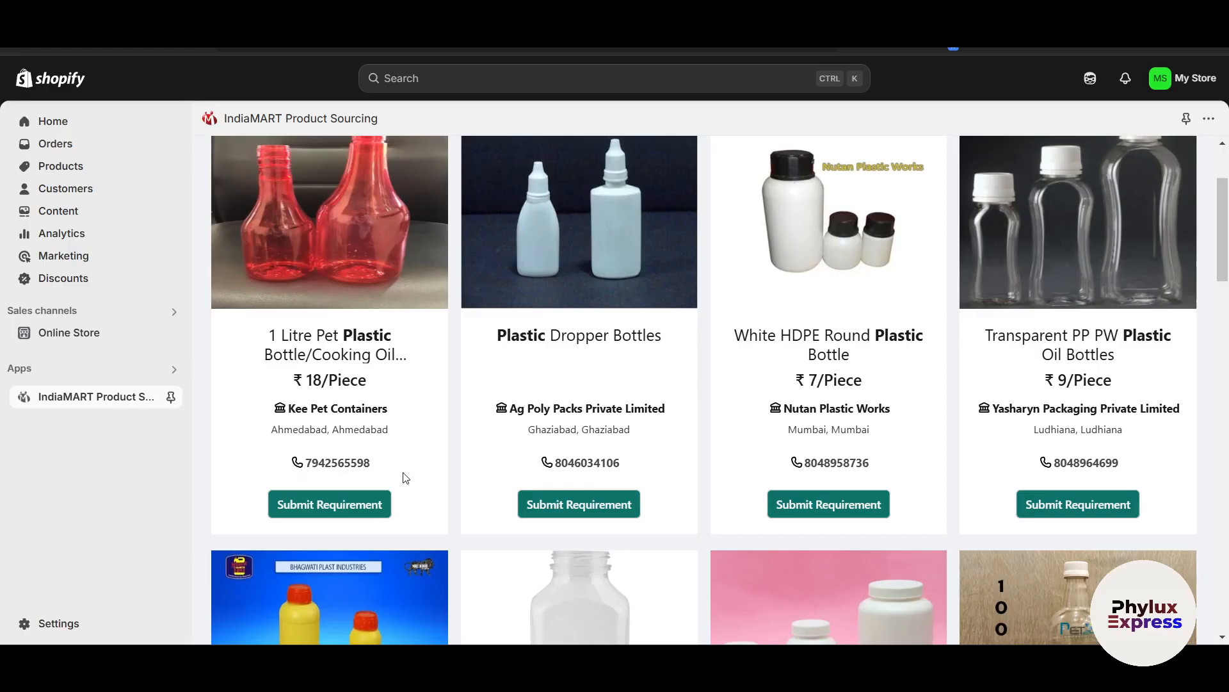
# Open the requirement form for the 1 Litre Pet Plastic Bottle and set the quantity to 100 pieces
pyautogui.click(343, 507)
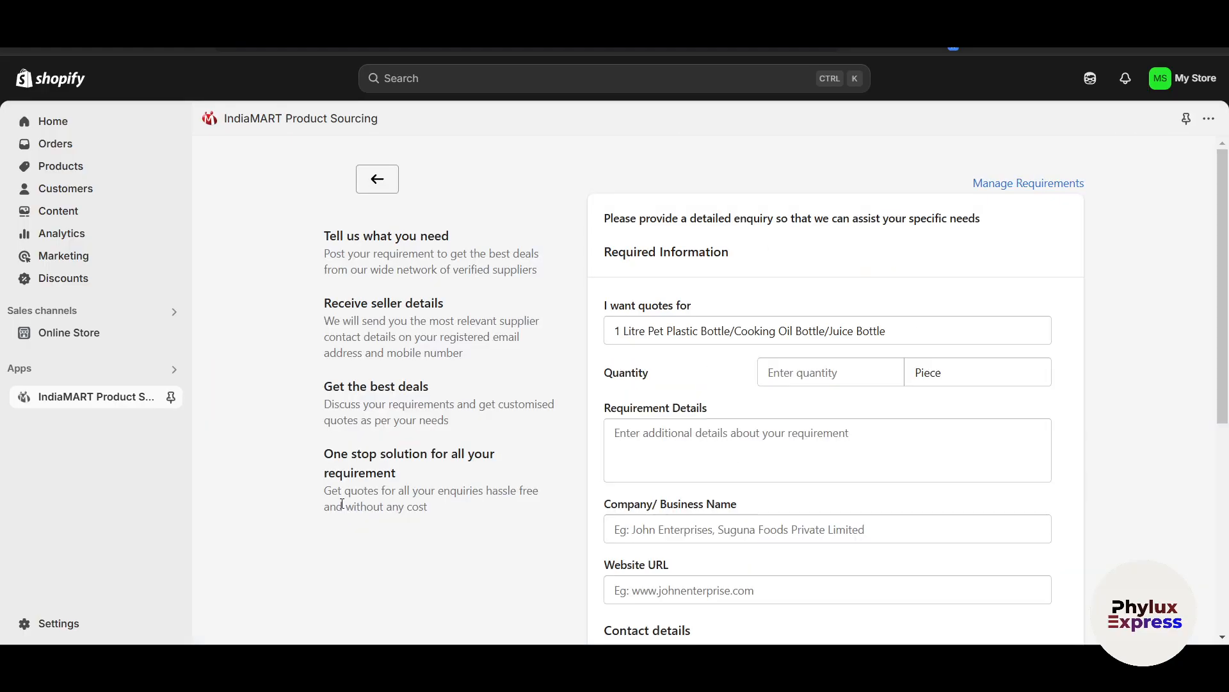
pyautogui.scroll(-1, 664, 331)
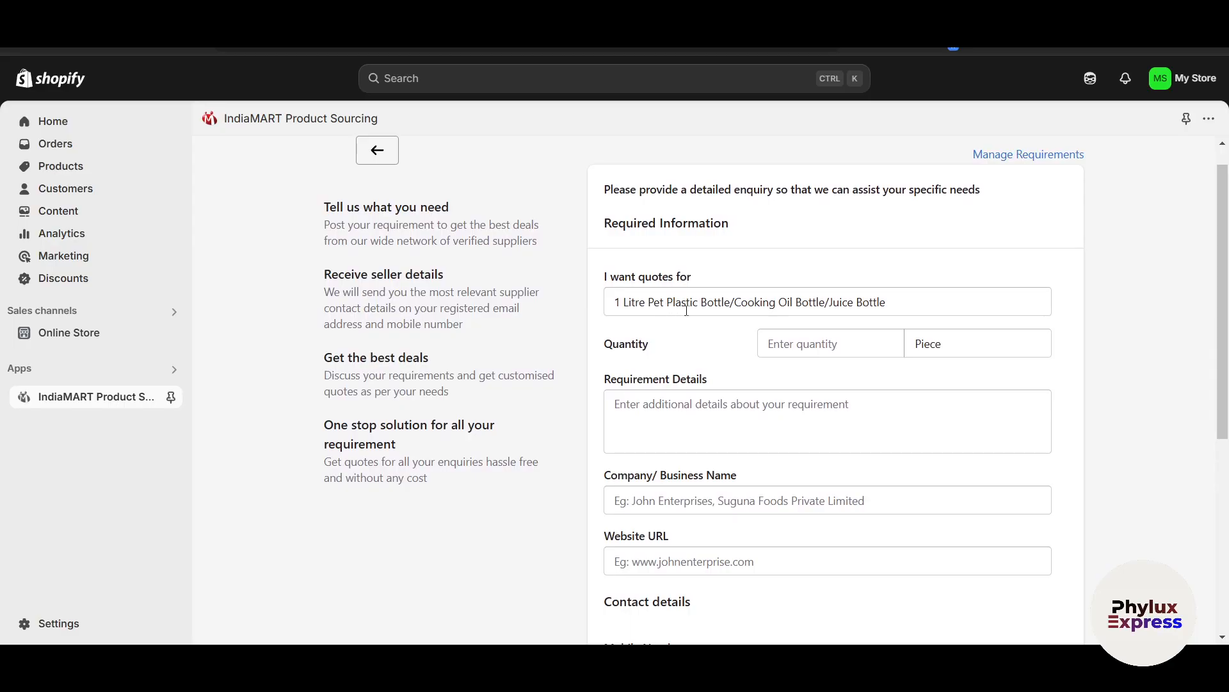
pyautogui.click(910, 310)
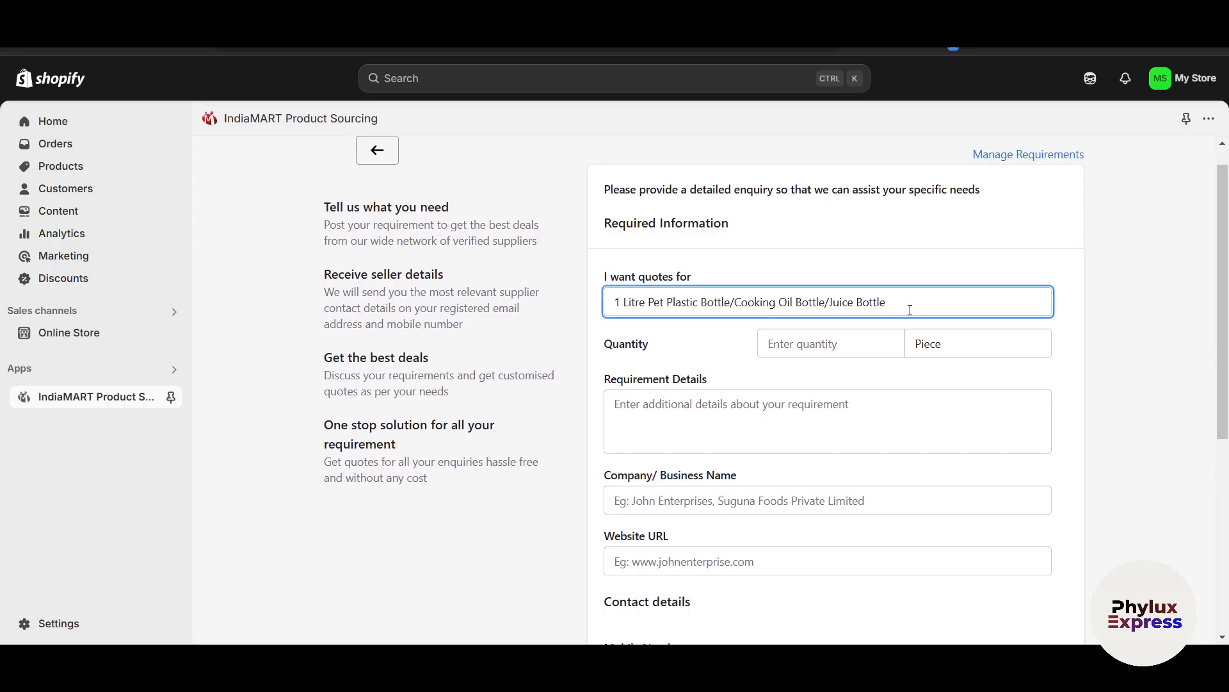
pyautogui.click(877, 343)
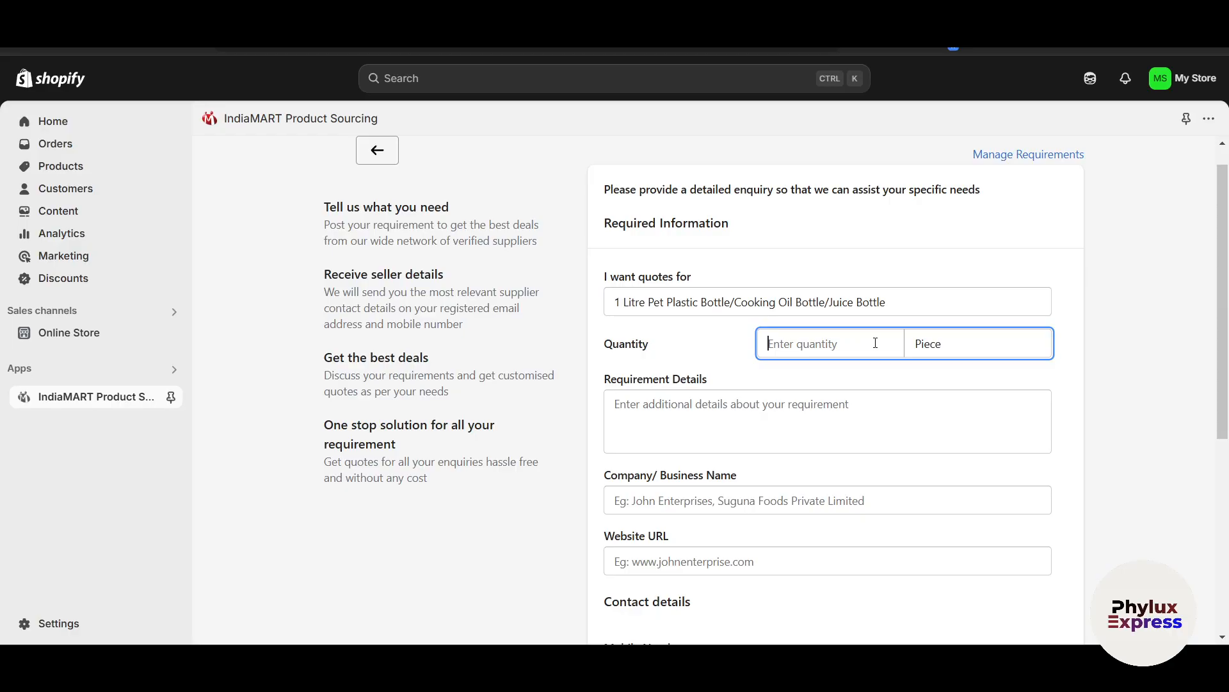
pyautogui.write('100')
# Enter the requirement details "i want a sample too before buying in bulk" and the company name "Phylux"
pyautogui.scroll(-1, 769, 384)
pyautogui.click(679, 389)
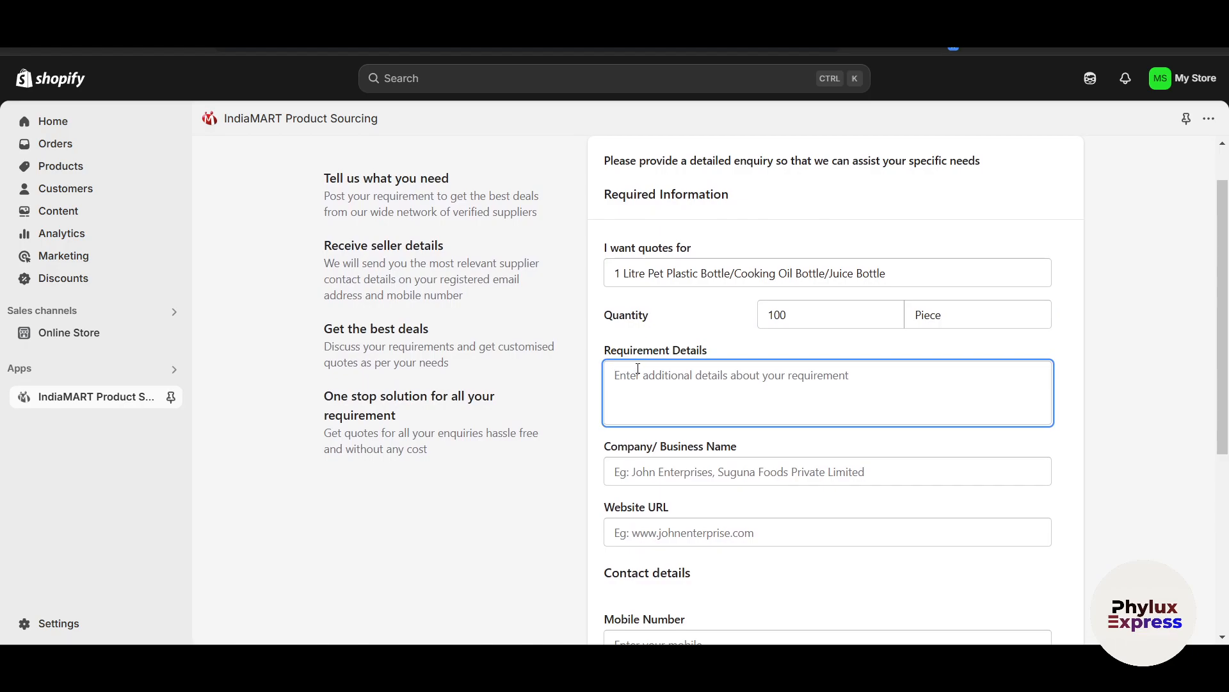
pyautogui.write('i want a s')
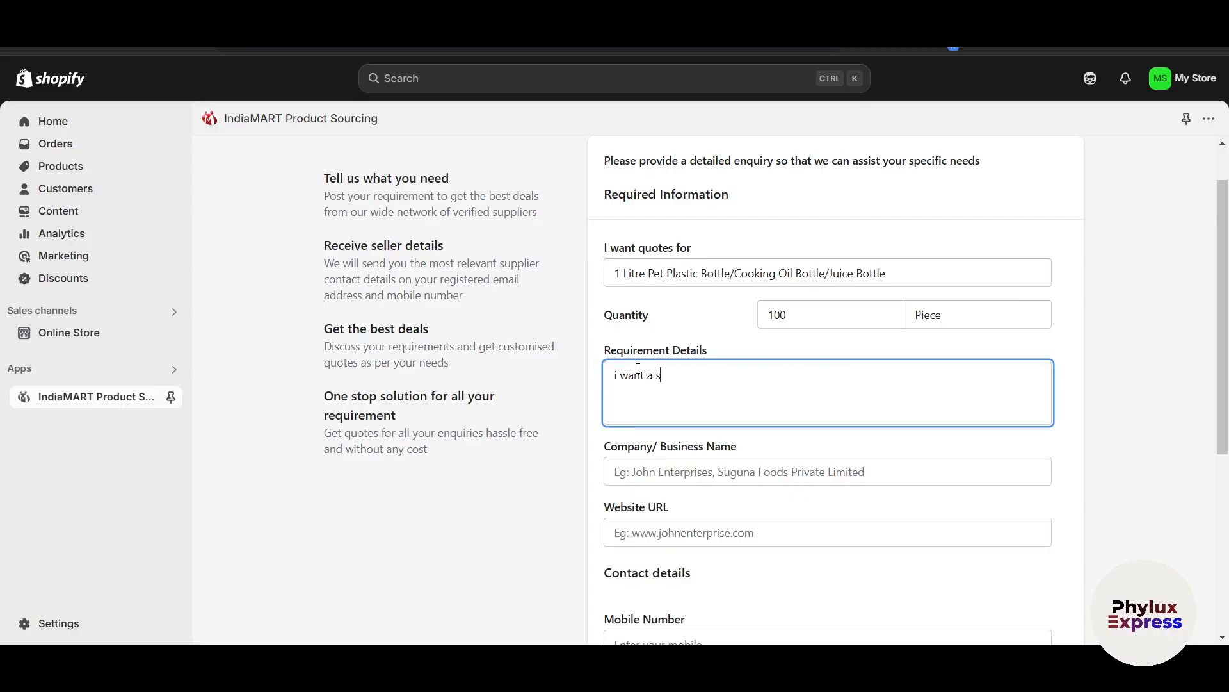
pyautogui.write('ample too before buying in bulk')
pyautogui.scroll(-1, 638, 369)
pyautogui.click(649, 413)
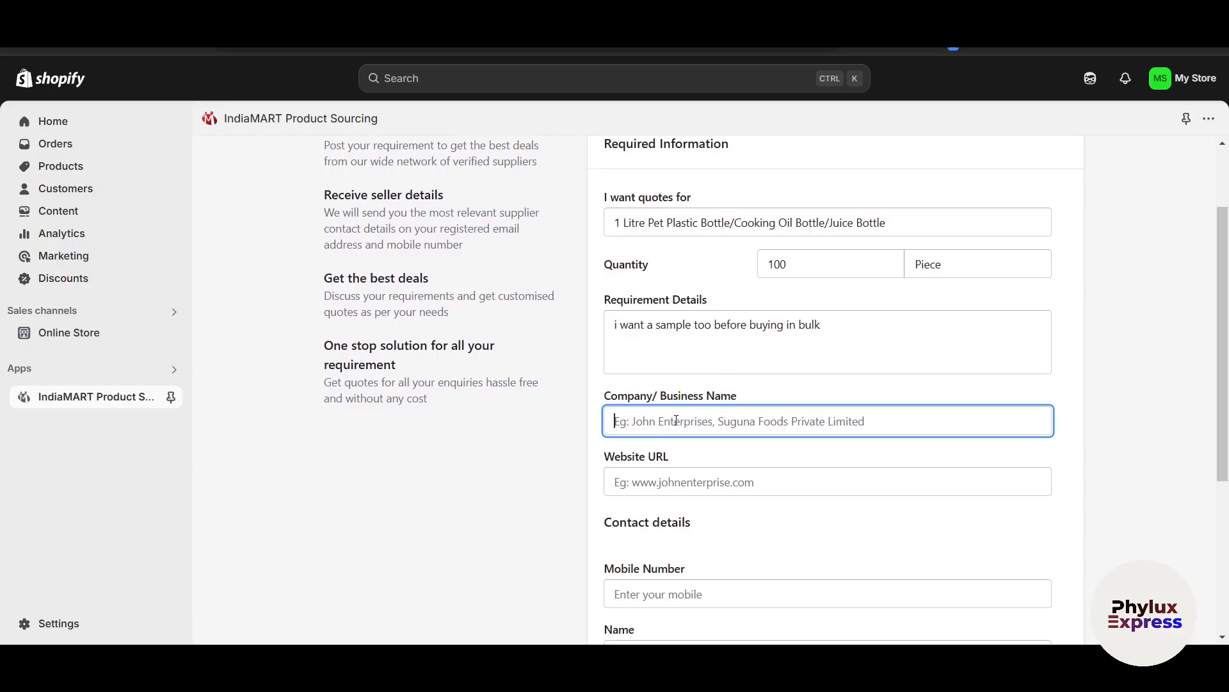
pyautogui.write('Phylux')
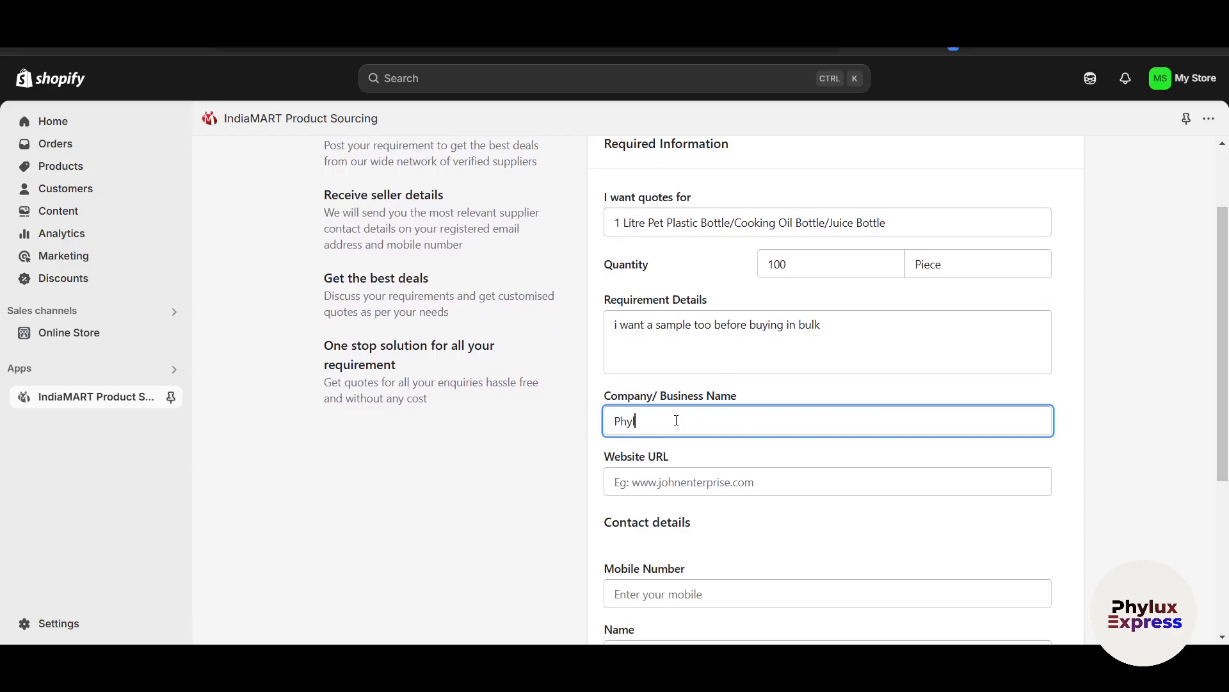
# Go through the website URL, mobile number, name, email and city fields, and try to get a quote from the seller
pyautogui.click(678, 488)
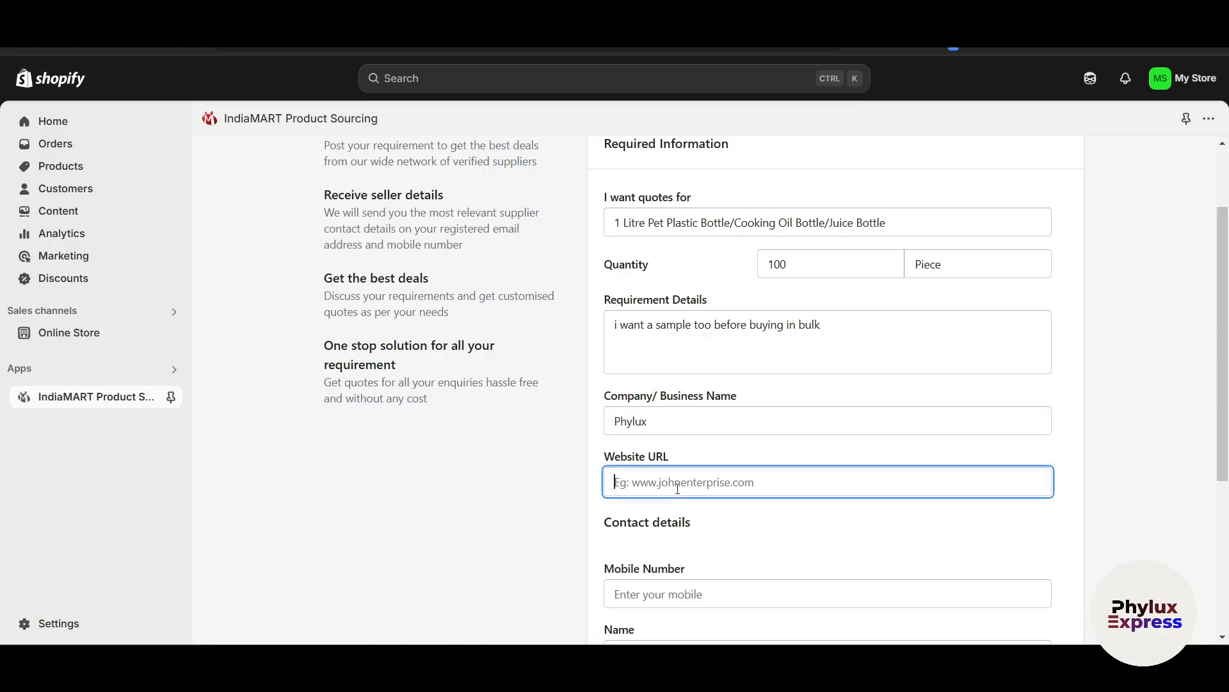
pyautogui.scroll(-2, 680, 477)
pyautogui.scroll(-2, 691, 429)
pyautogui.click(693, 427)
pyautogui.scroll(-1, 694, 410)
pyautogui.click(695, 419)
pyautogui.scroll(-1, 689, 486)
pyautogui.click(679, 452)
pyautogui.click(689, 515)
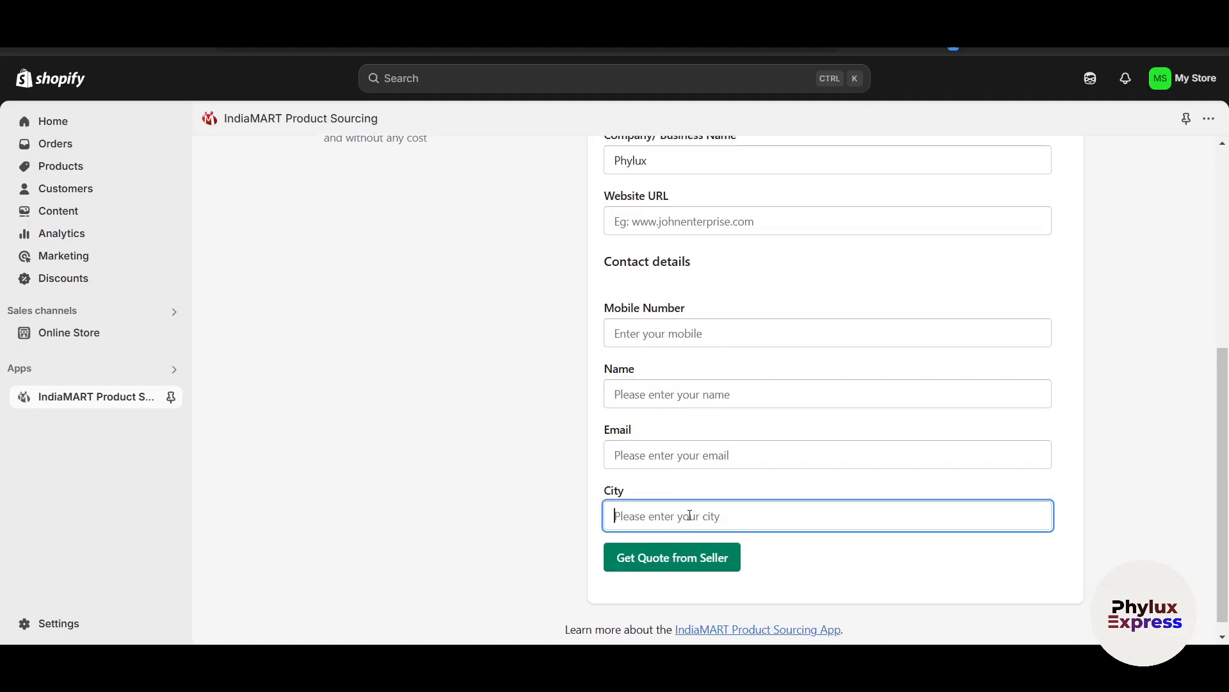
pyautogui.scroll(-1, 690, 516)
pyautogui.click(687, 544)
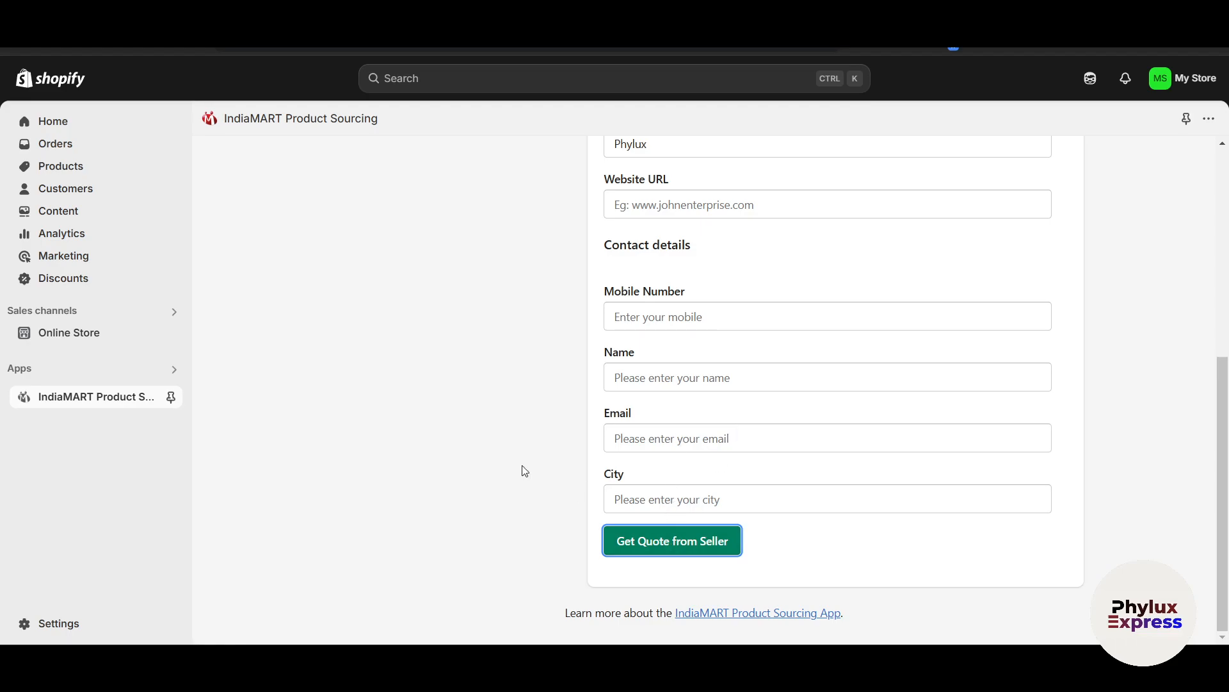
pyautogui.scroll(1, 524, 470)
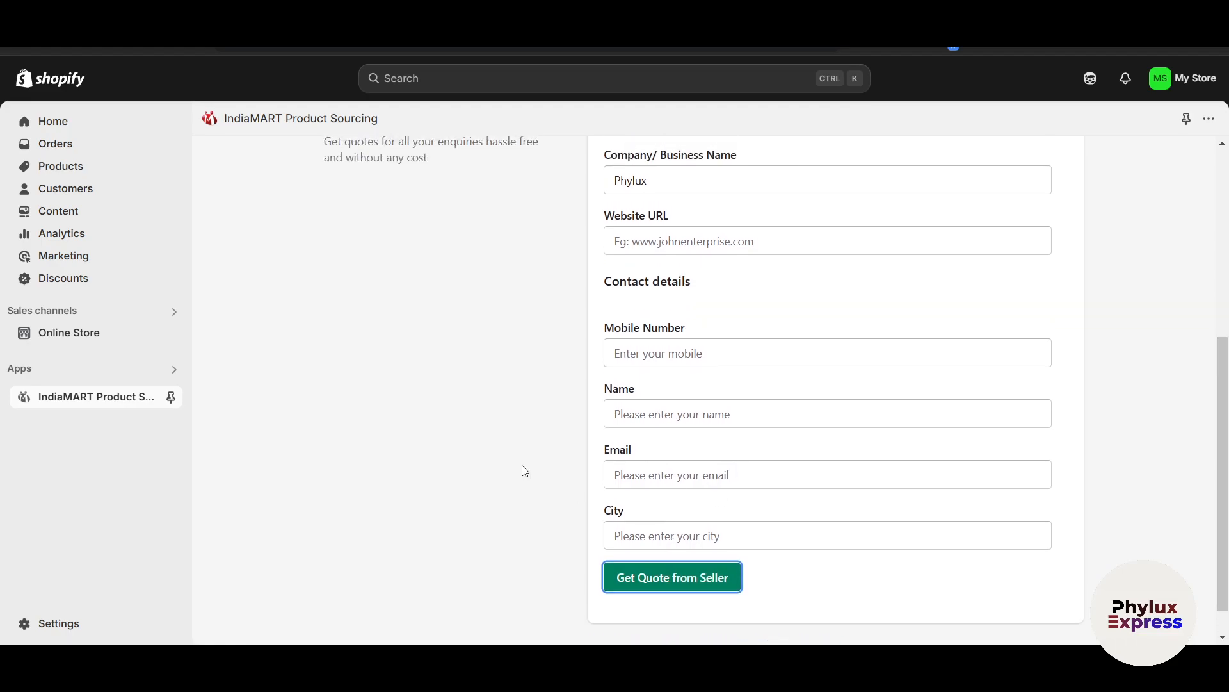
pyautogui.scroll(1, 523, 470)
pyautogui.scroll(5, 600, 452)
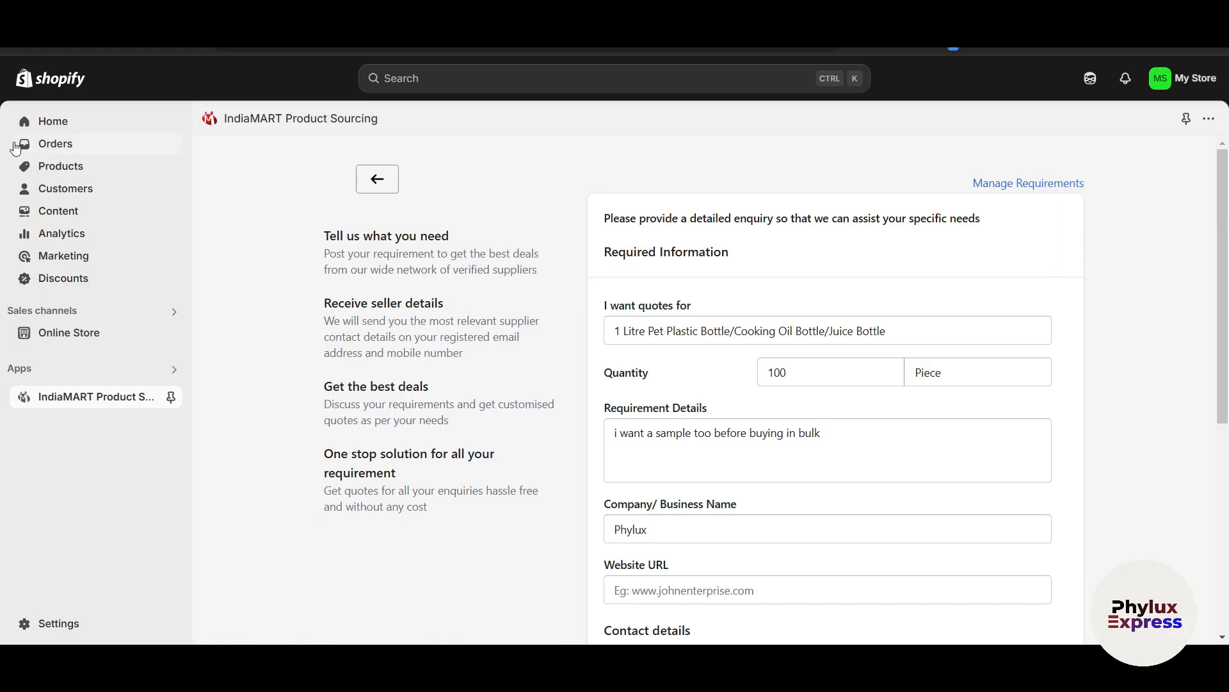
# Search the Shopify App Store for "rob impoter" and refine the search to "rob product impoter"
pyautogui.click(97, 165)
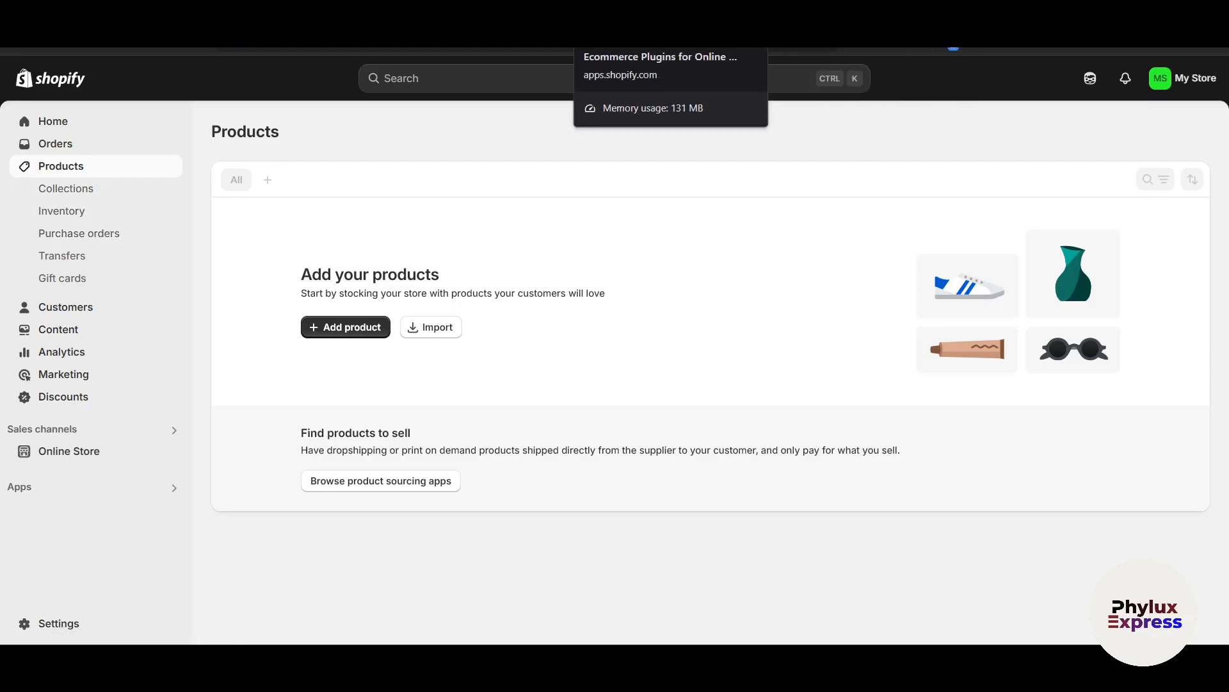
pyautogui.click(621, 18)
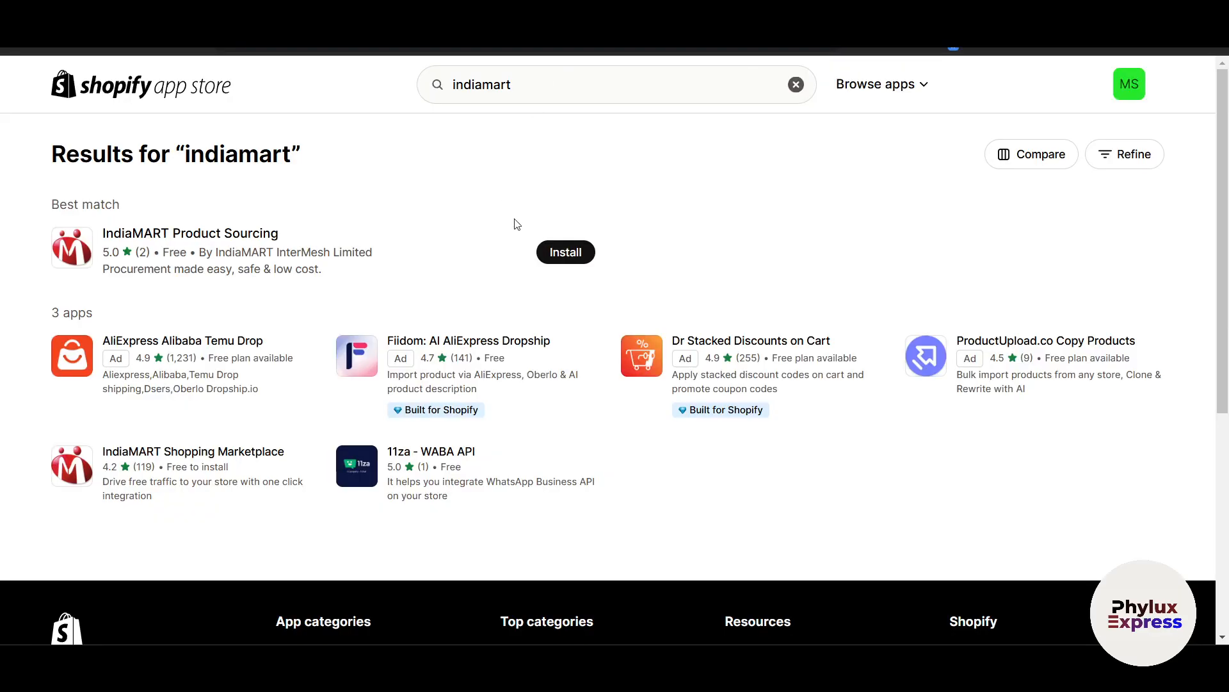
pyautogui.click(552, 78)
pyautogui.hotkey('ctrl', 'a')
pyautogui.write('rob')
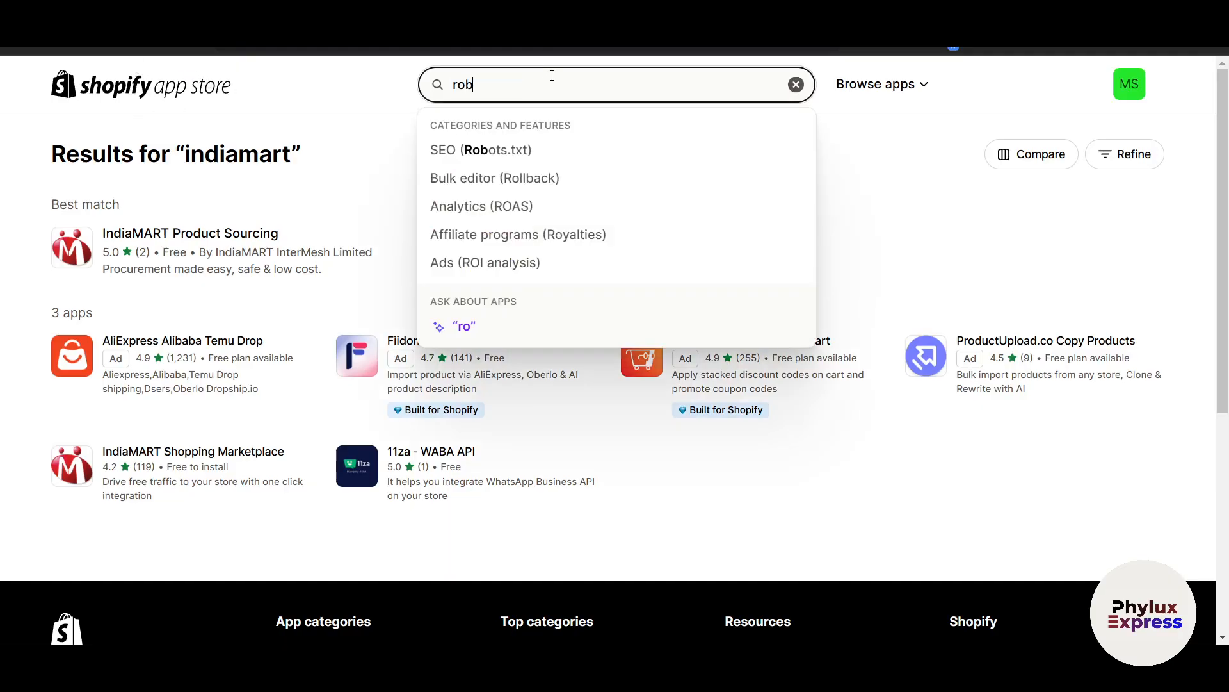
pyautogui.write(' impoter')
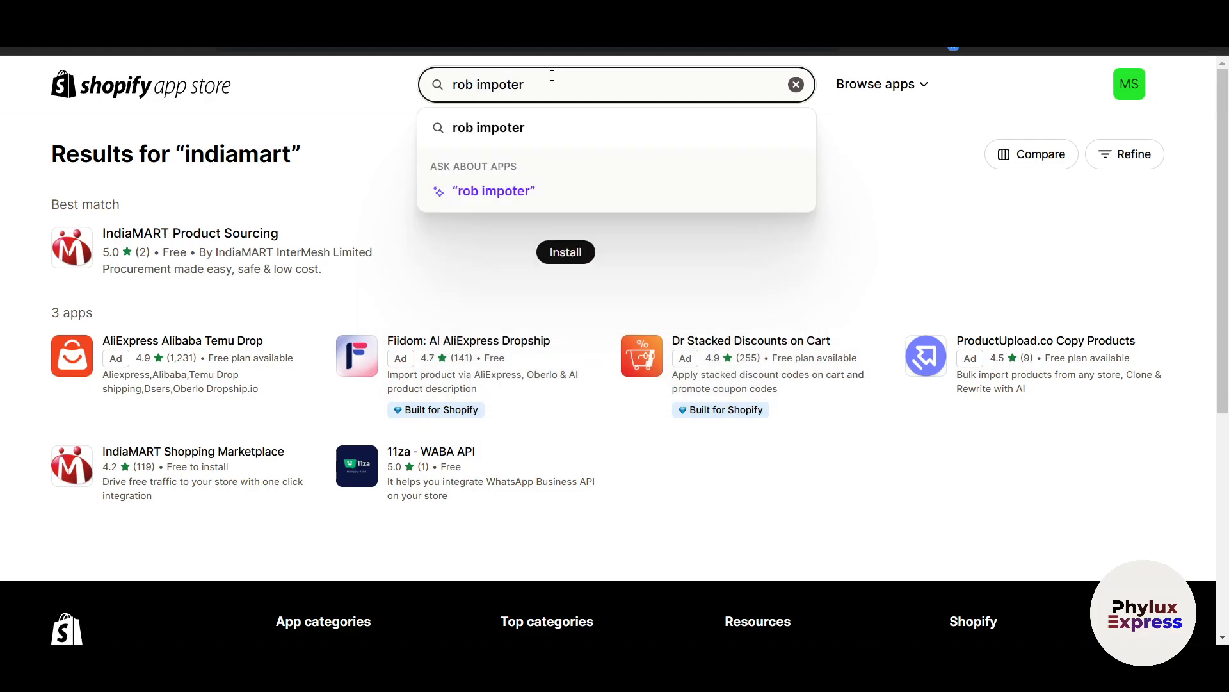
pyautogui.press('Return')
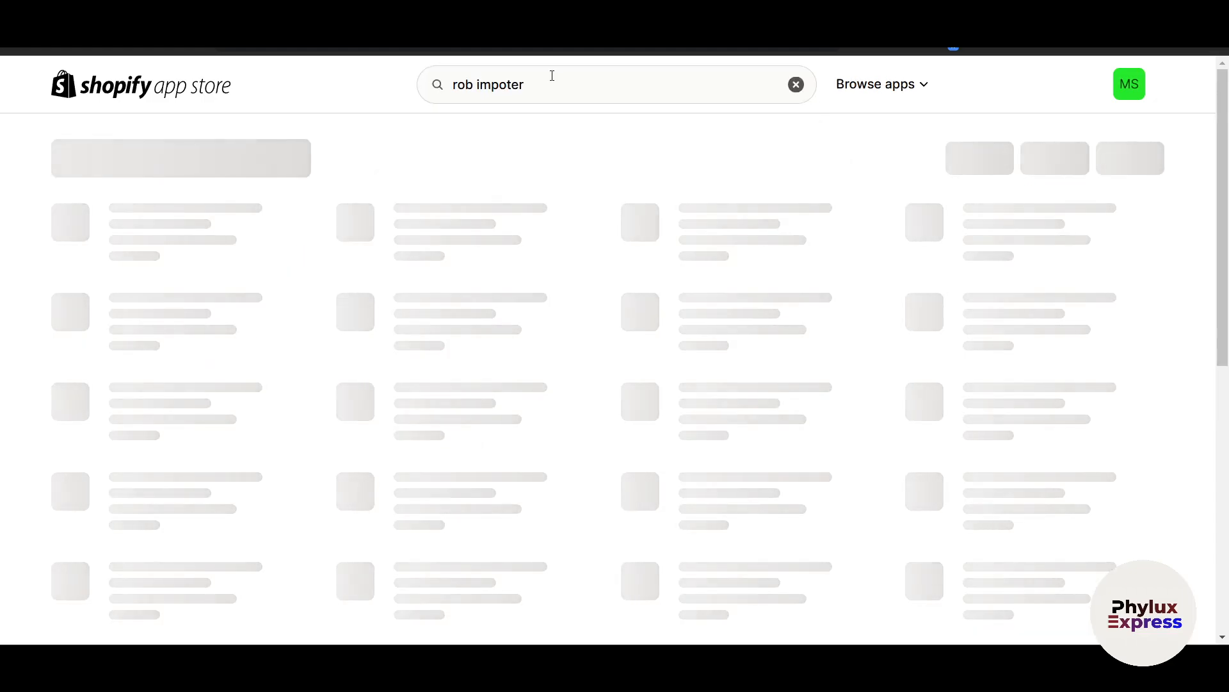
pyautogui.click(475, 84)
pyautogui.write('product')
pyautogui.press('Return')
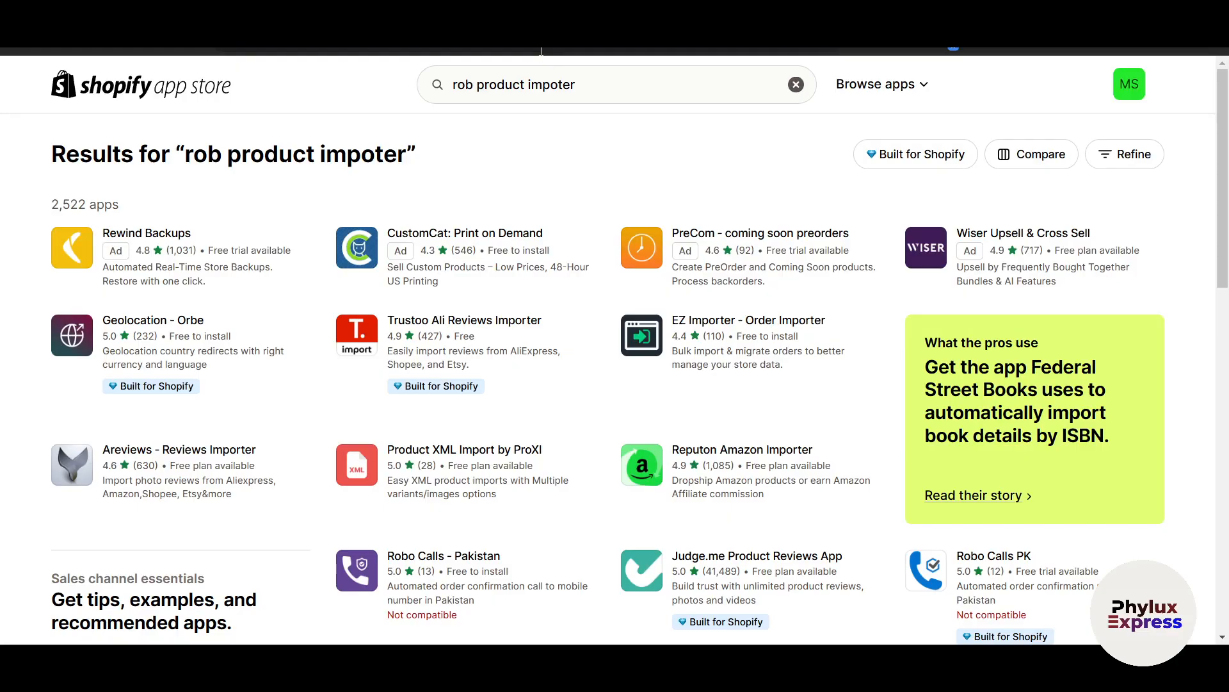
# Search the web for "web chrome store" and open the Chrome Web Store
pyautogui.hotkey('ctrl', 'l')
pyautogui.write('web svht')
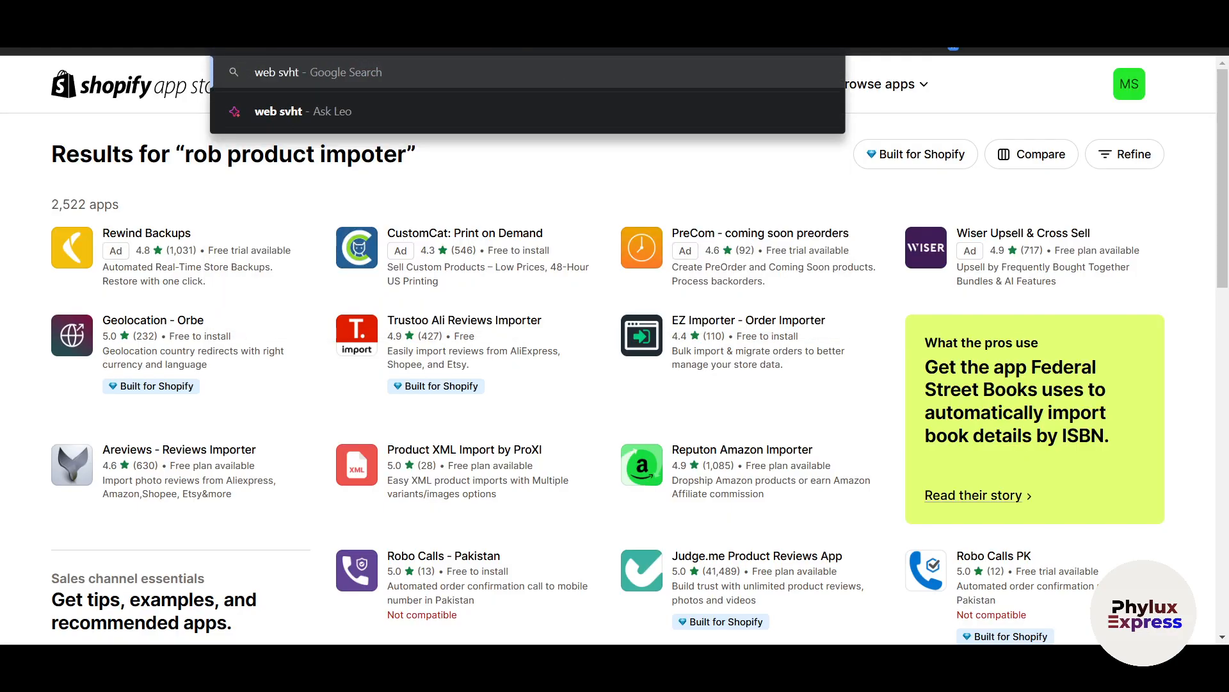
pyautogui.press('BackSpace')
pyautogui.press('BackSpace')
pyautogui.press('BackSpace')
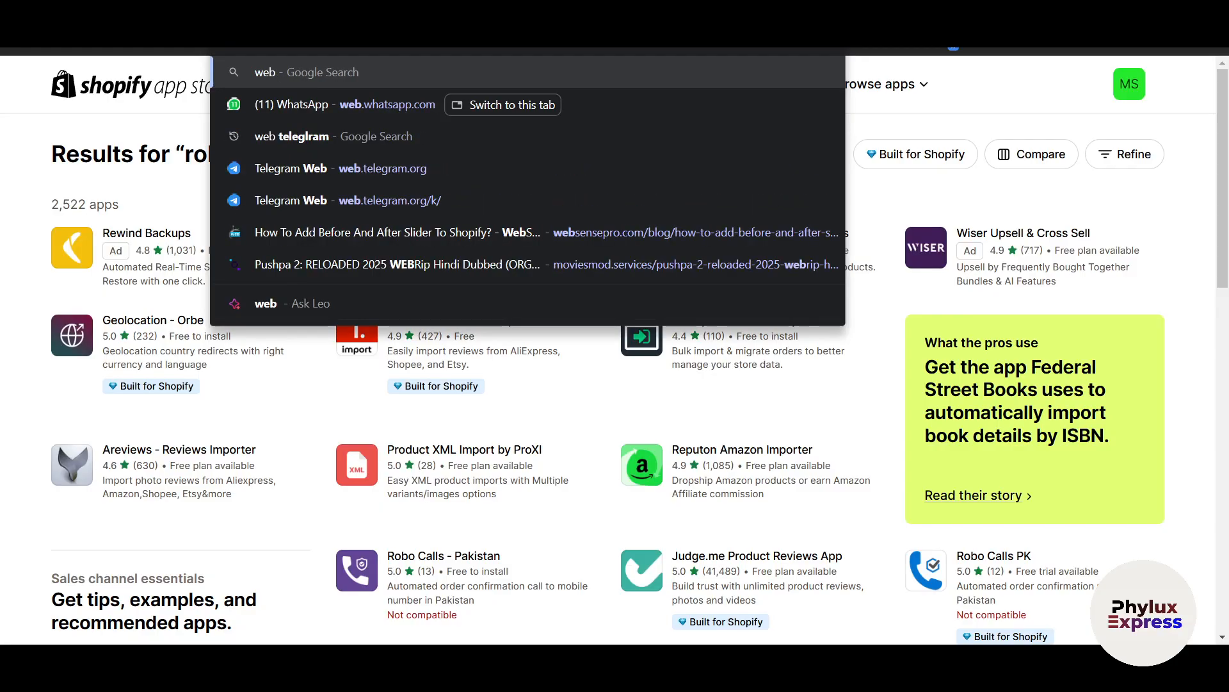
pyautogui.write('chrome store')
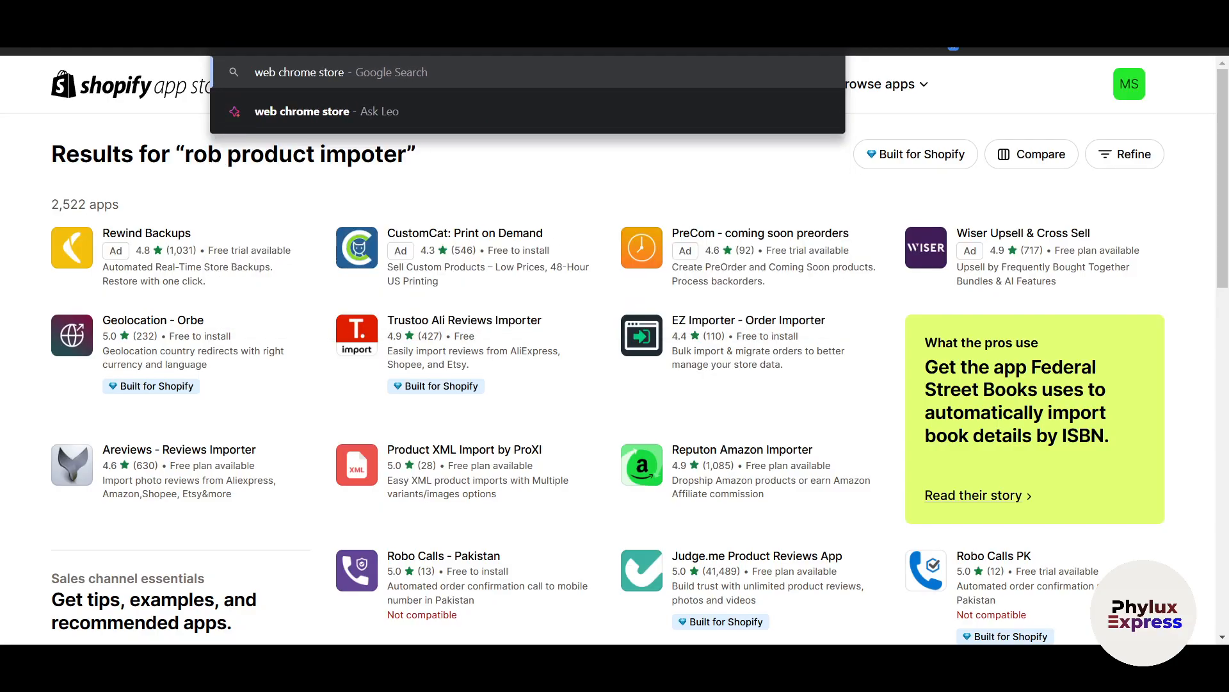
pyautogui.press('Return')
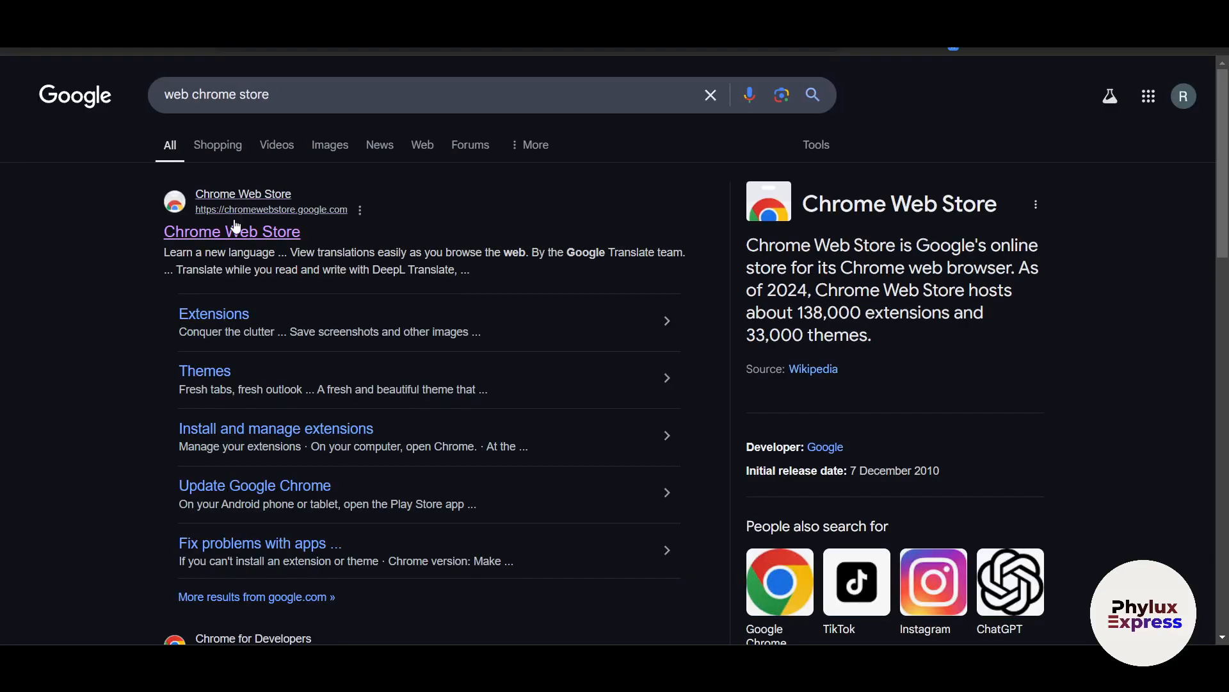
pyautogui.click(212, 232)
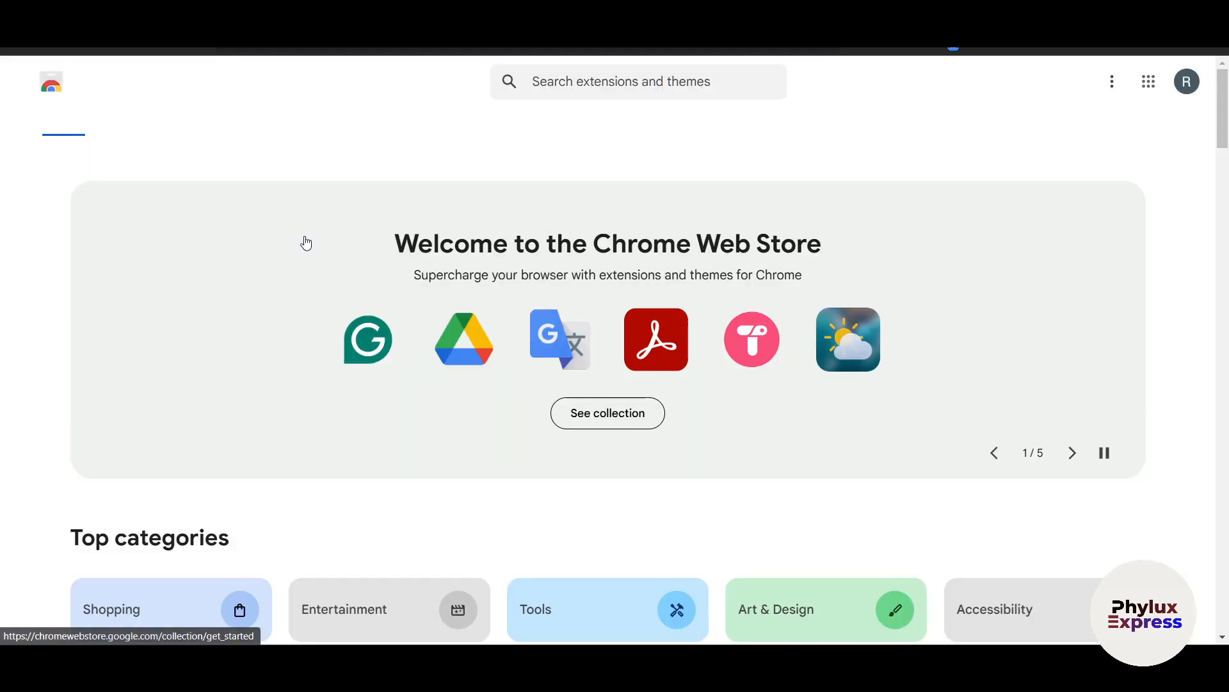
# Search the Chrome Web Store for "robo product imopter" and open the Robo Product Importer page
pyautogui.click(562, 76)
pyautogui.write('rob')
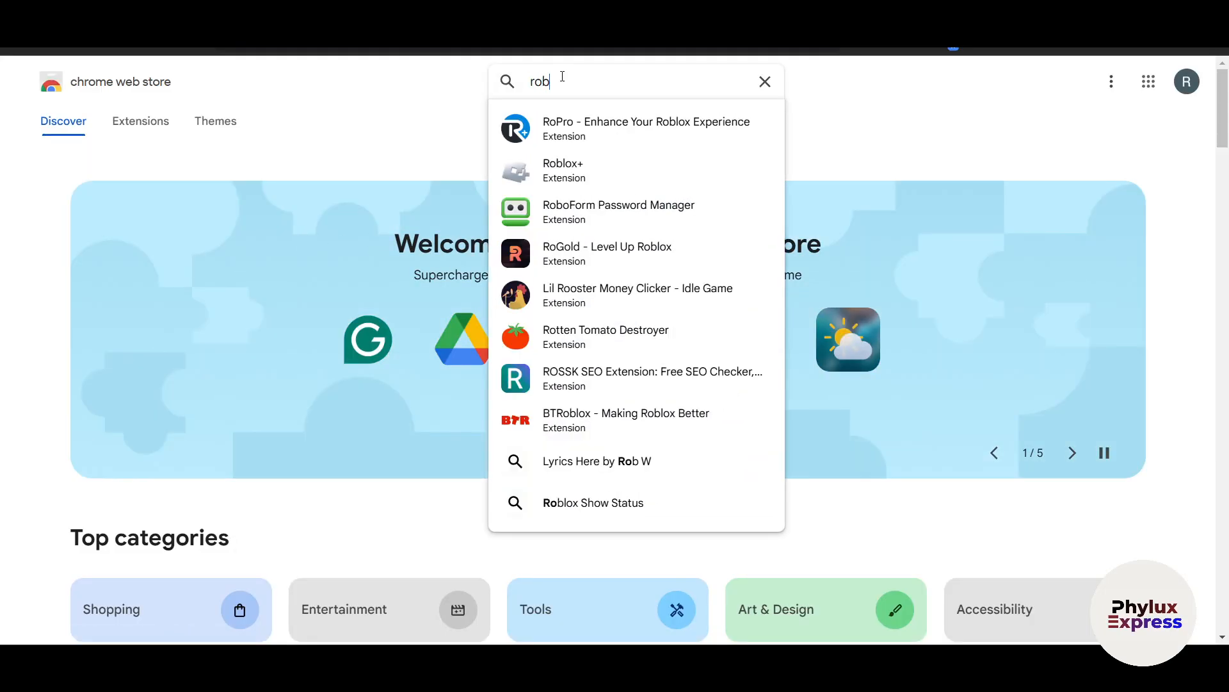
pyautogui.write(' prod')
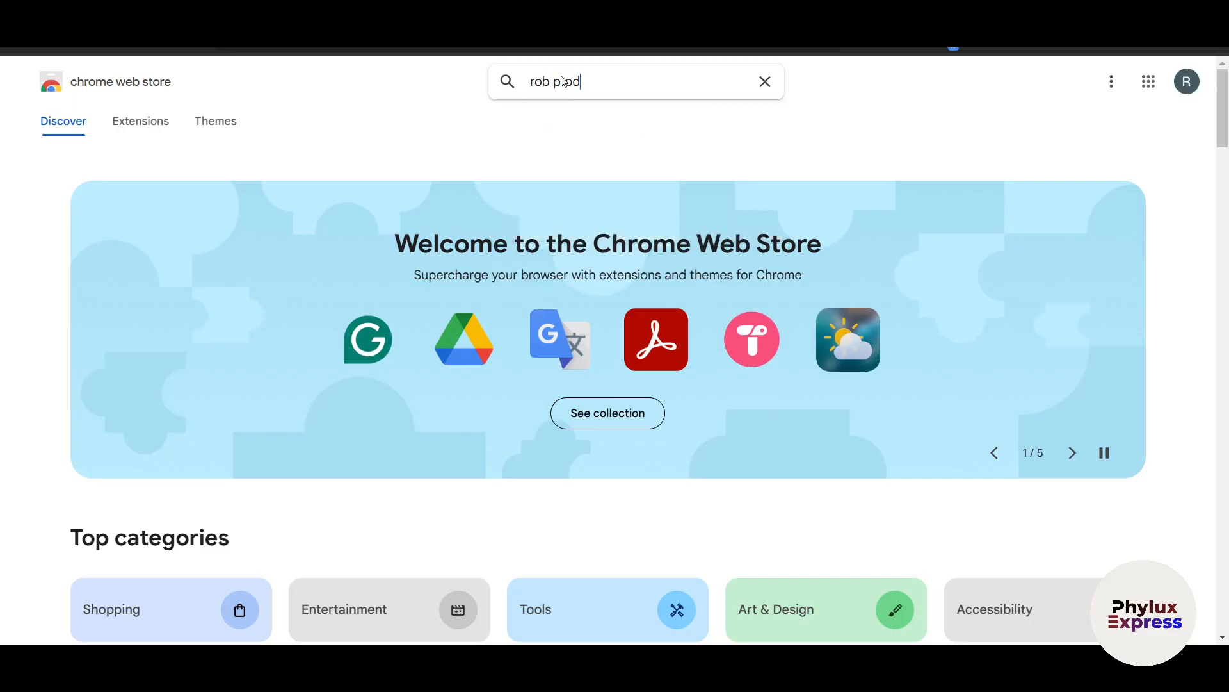
pyautogui.write('uct imp')
pyautogui.write('opter')
pyautogui.press('Return')
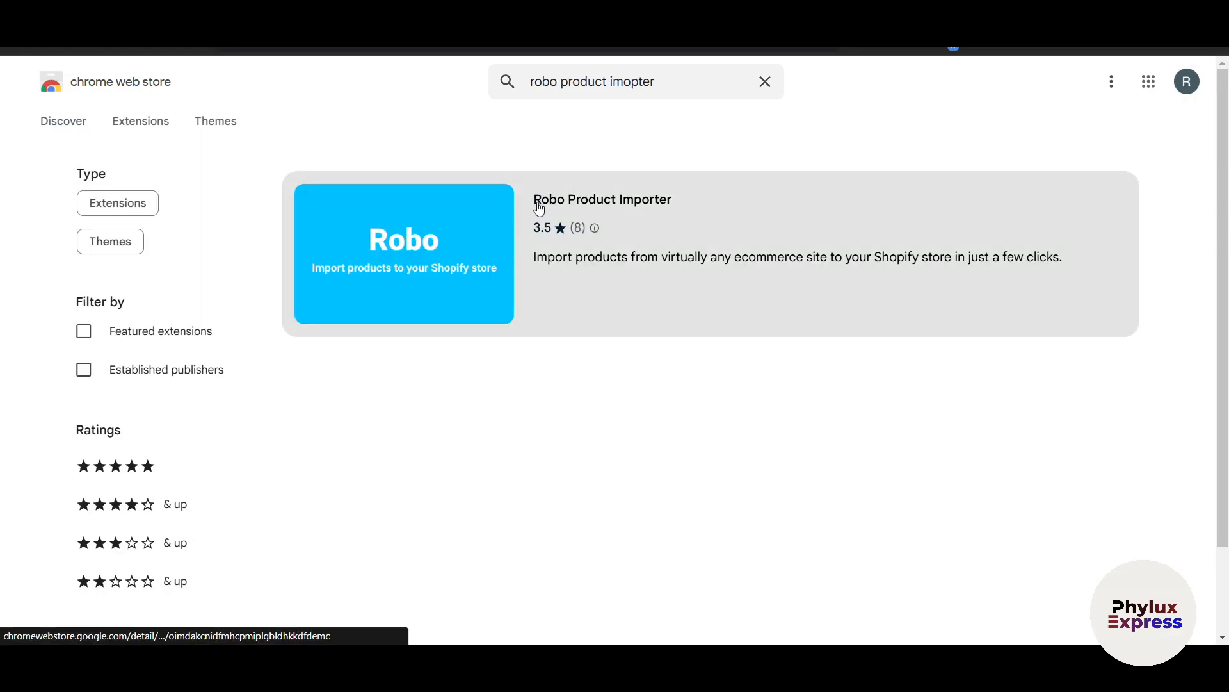
pyautogui.click(664, 204)
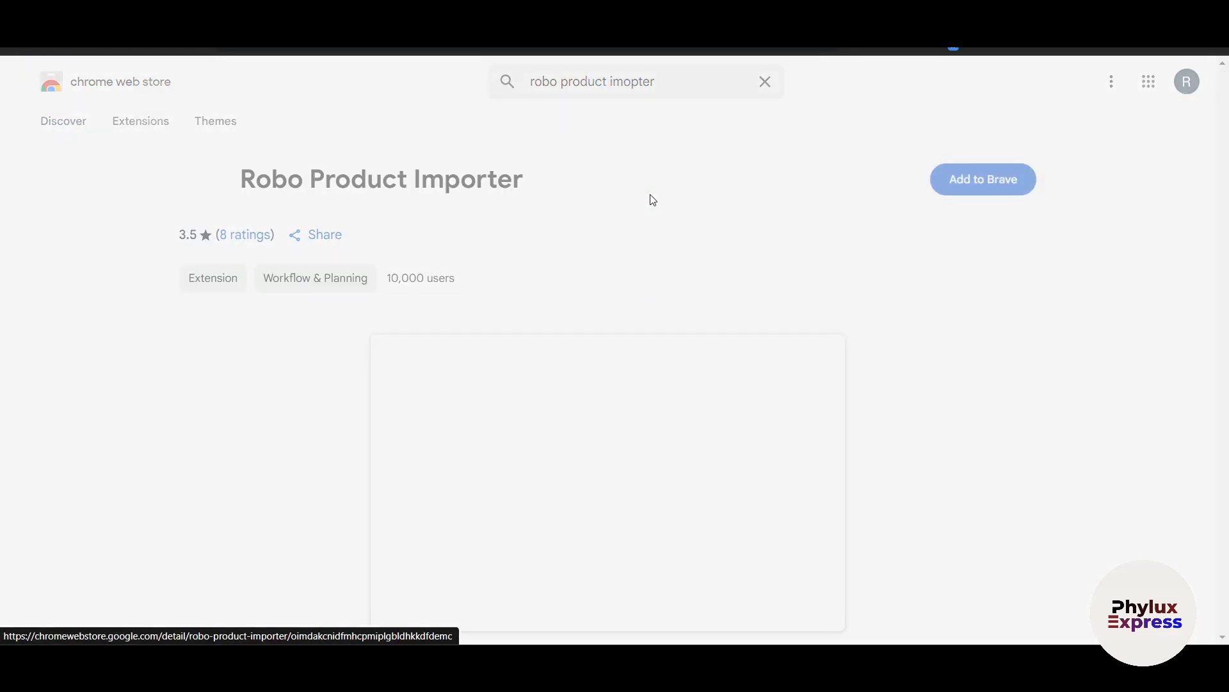
# Add the Robo Product Importer extension to Brave and pin it for quick access
pyautogui.click(1009, 189)
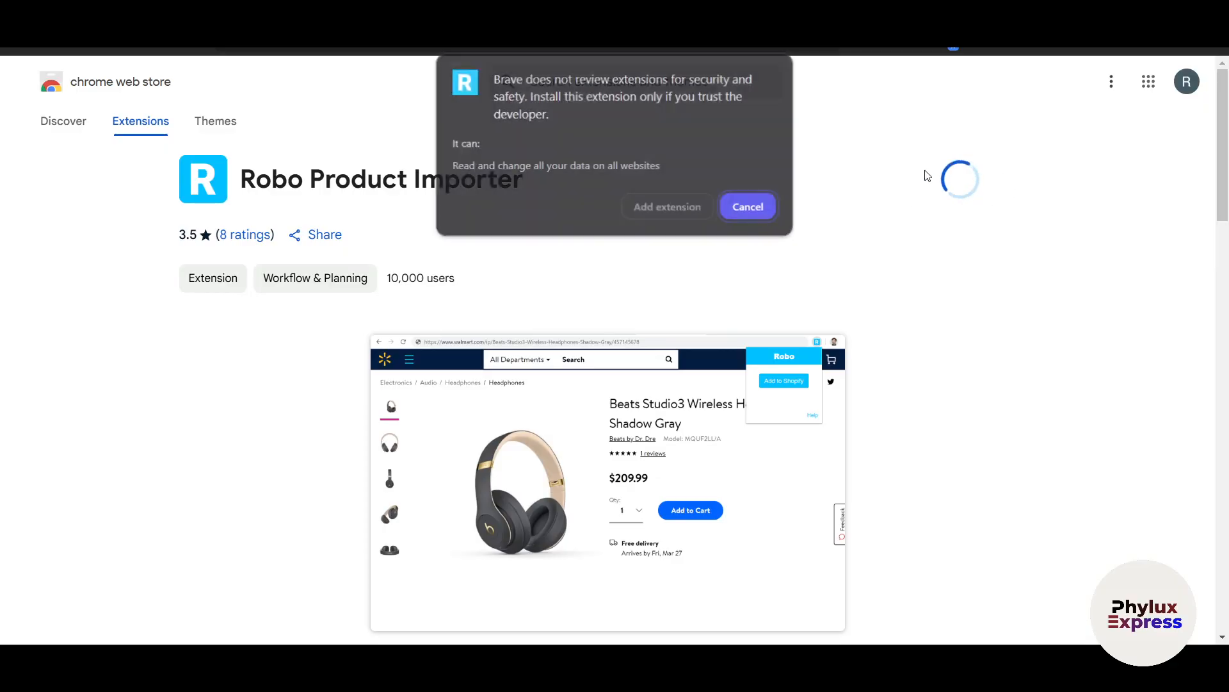
pyautogui.click(682, 205)
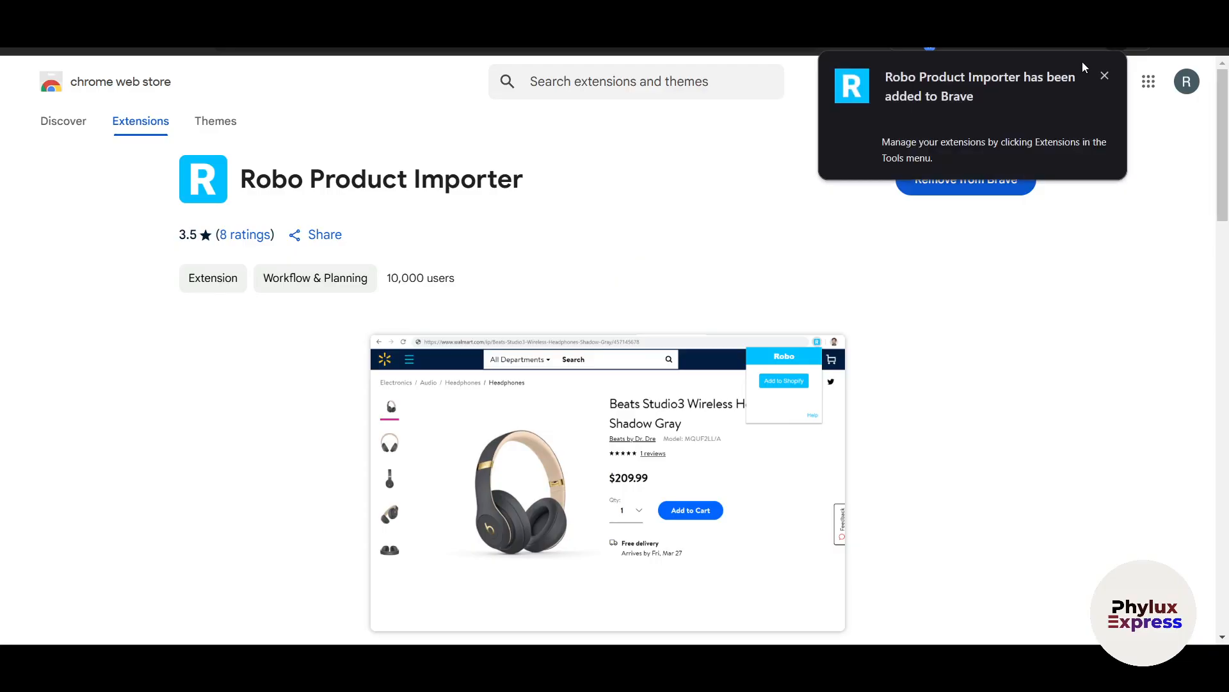
pyautogui.click(1138, 46)
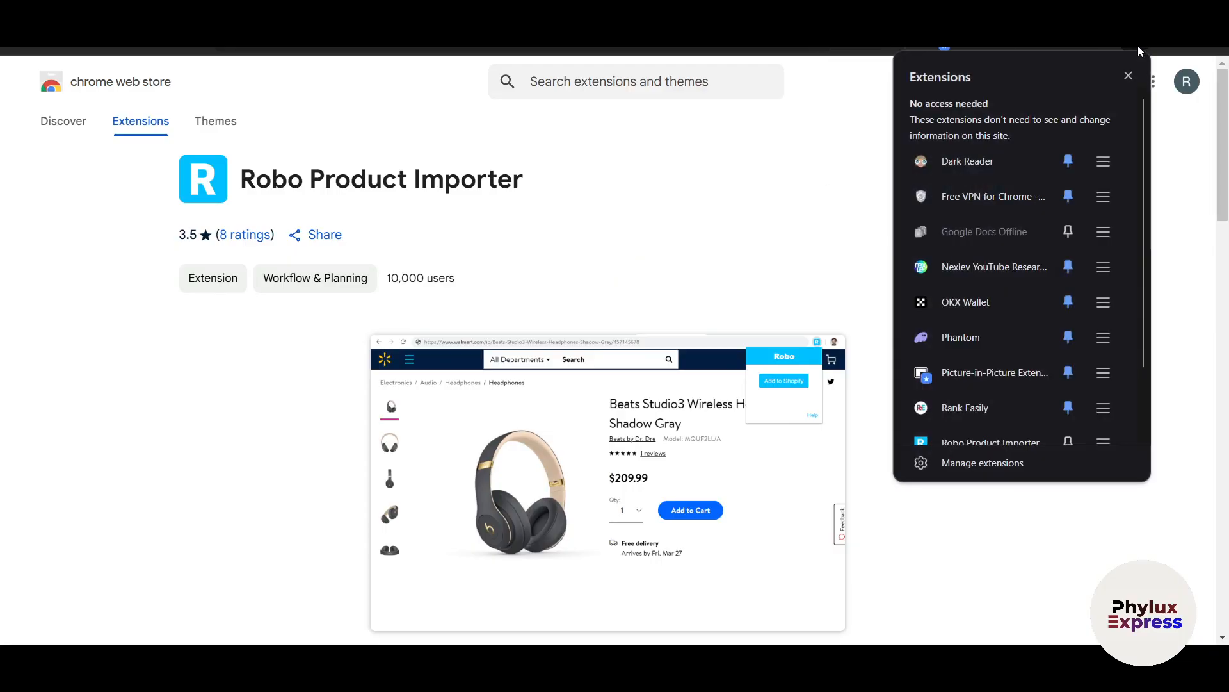
pyautogui.scroll(-2, 1066, 384)
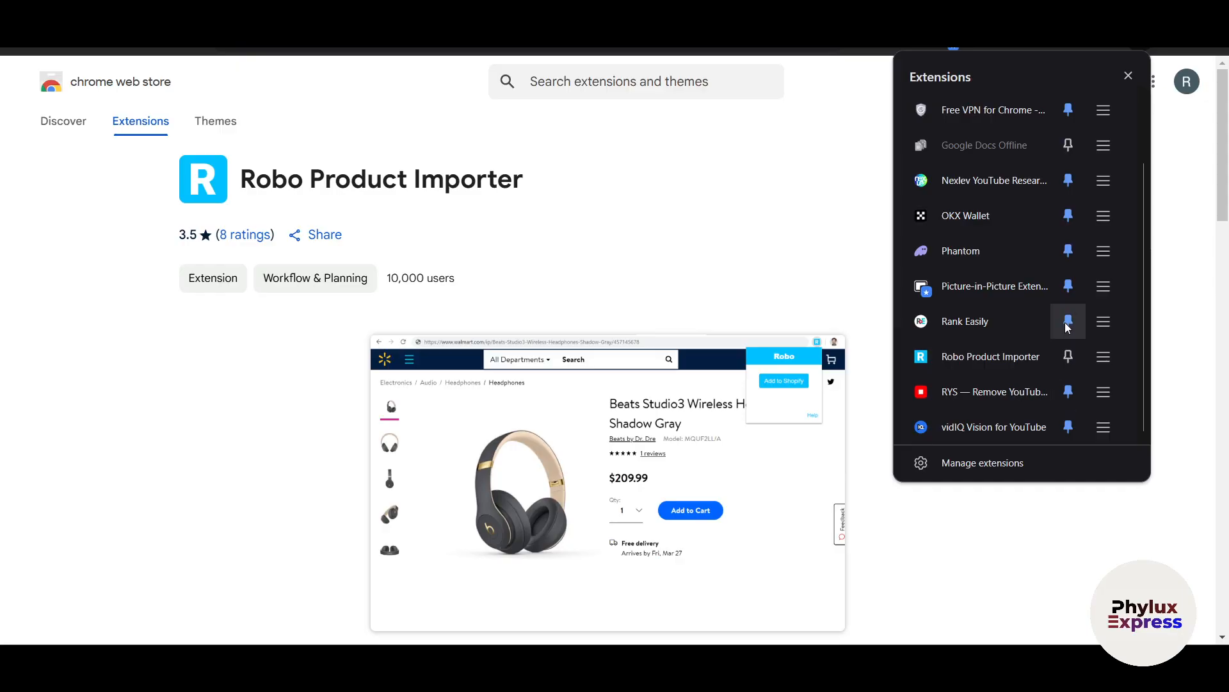
# Try to add the IndiaMART plastic bottle listings to Shopify with the Robo extension, and follow its login link
pyautogui.scroll(2, 1040, 403)
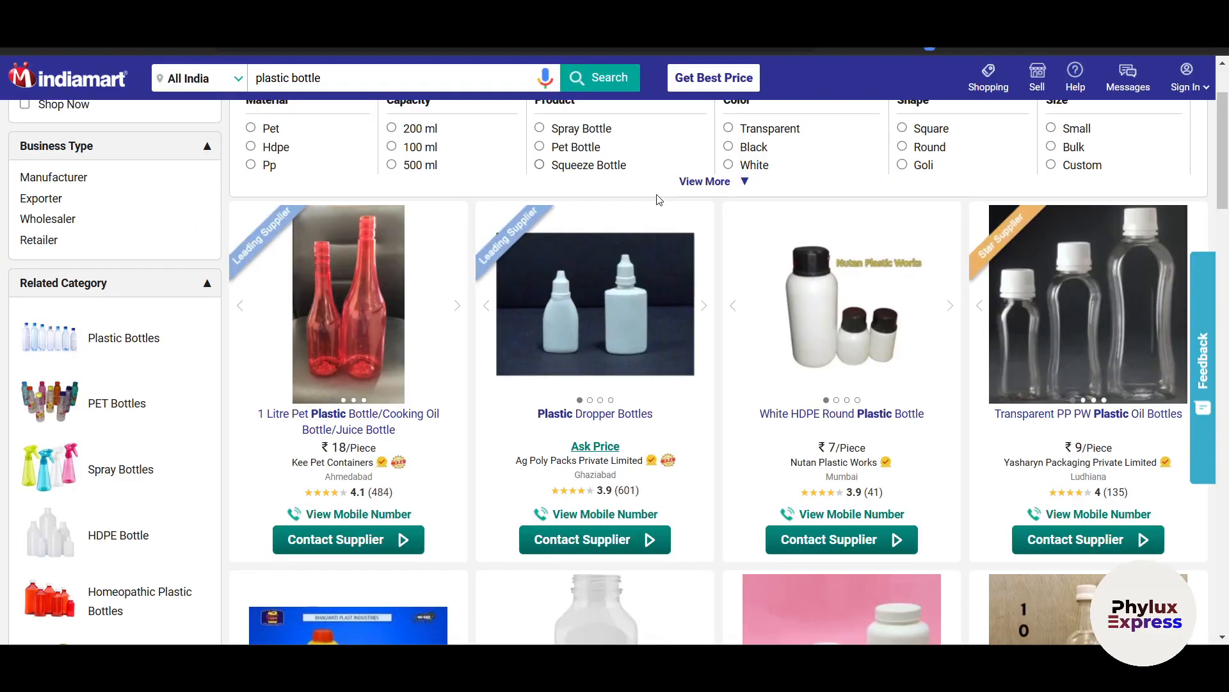
pyautogui.scroll(2, 615, 365)
pyautogui.click(1116, 40)
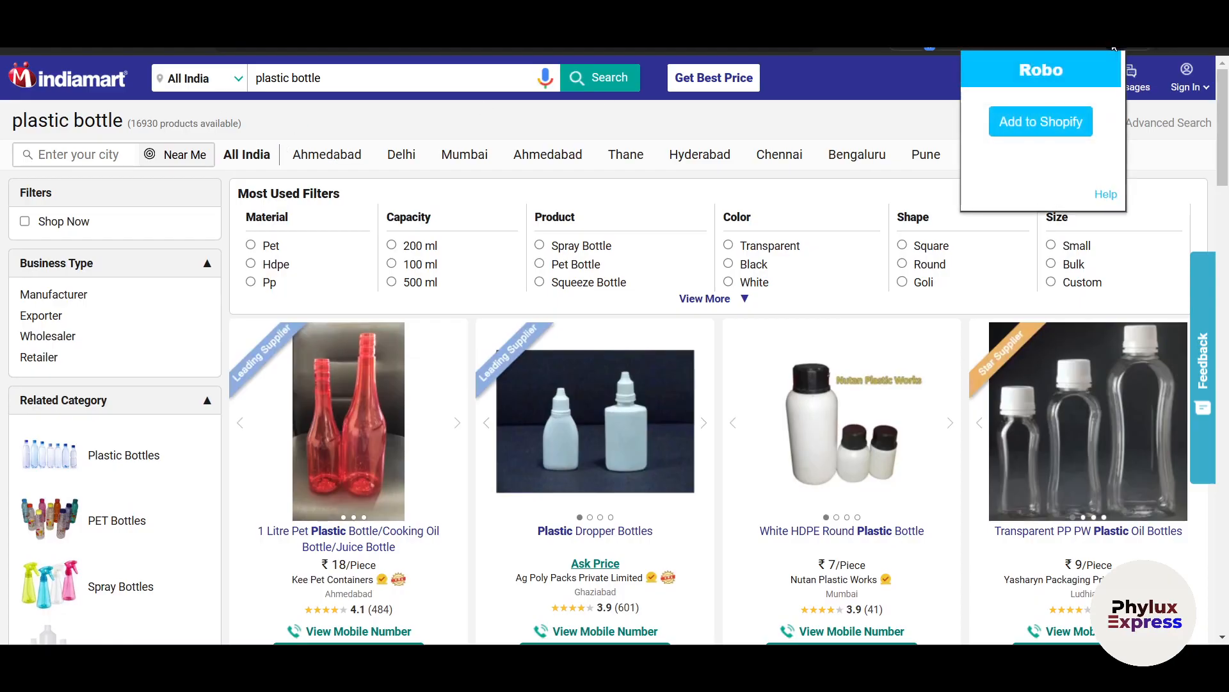
pyautogui.click(1033, 128)
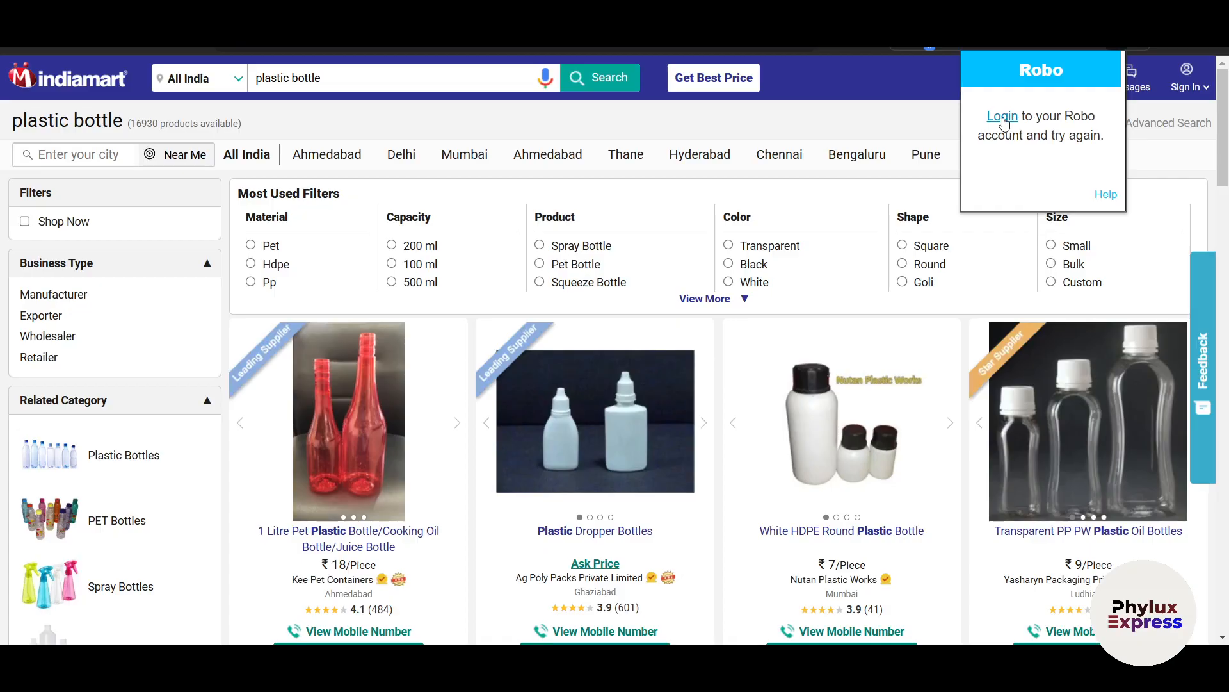
pyautogui.click(1002, 117)
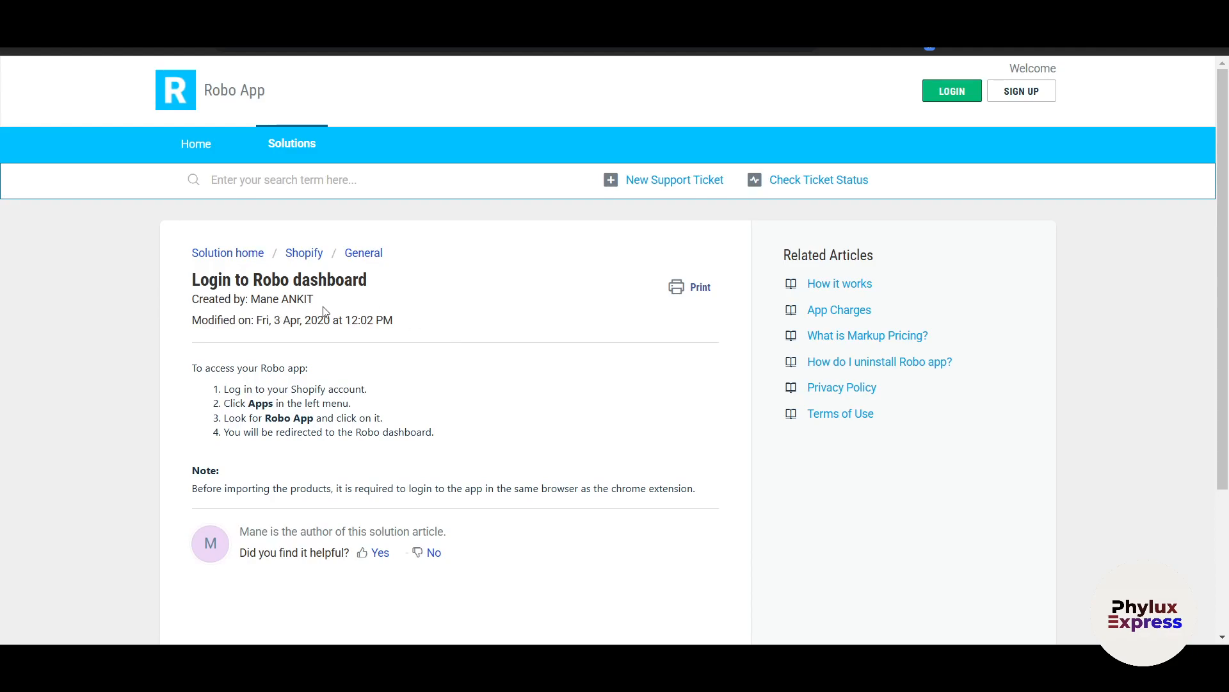
# Look over the Robo dashboard login article, and fill in the full name on the Robo App sign-up form
pyautogui.scroll(-1, 324, 310)
pyautogui.scroll(1, 497, 466)
pyautogui.click(1014, 97)
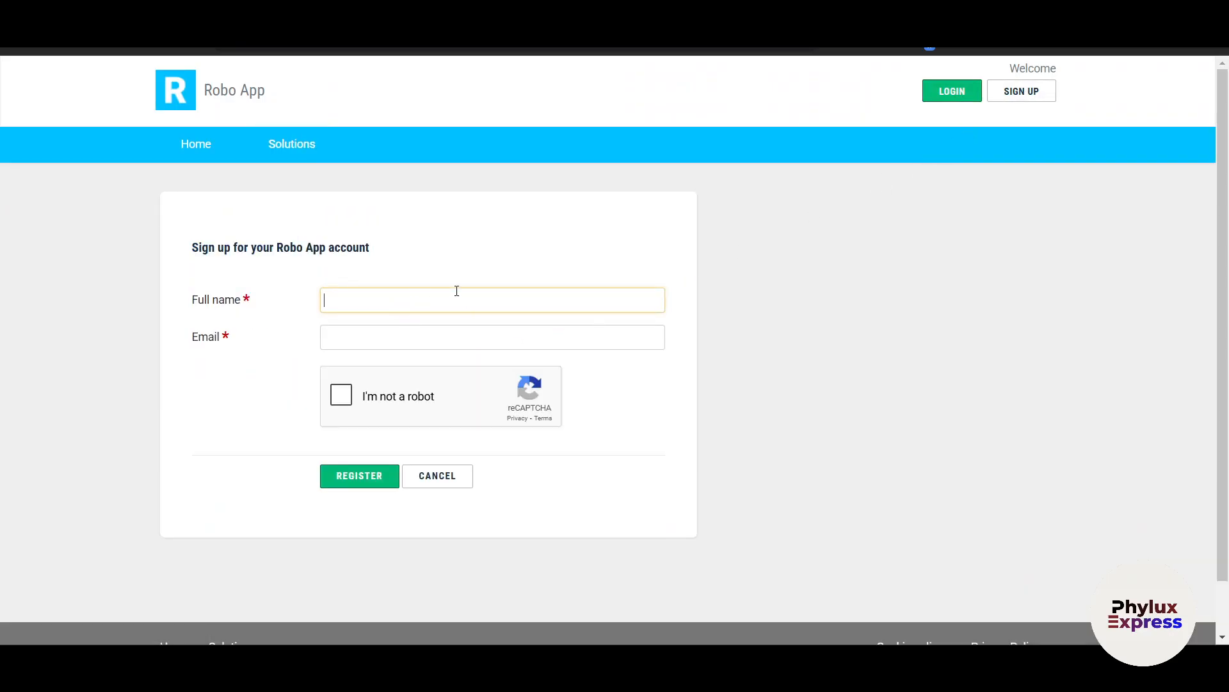
pyautogui.write('Ron')
pyautogui.press('Tab')
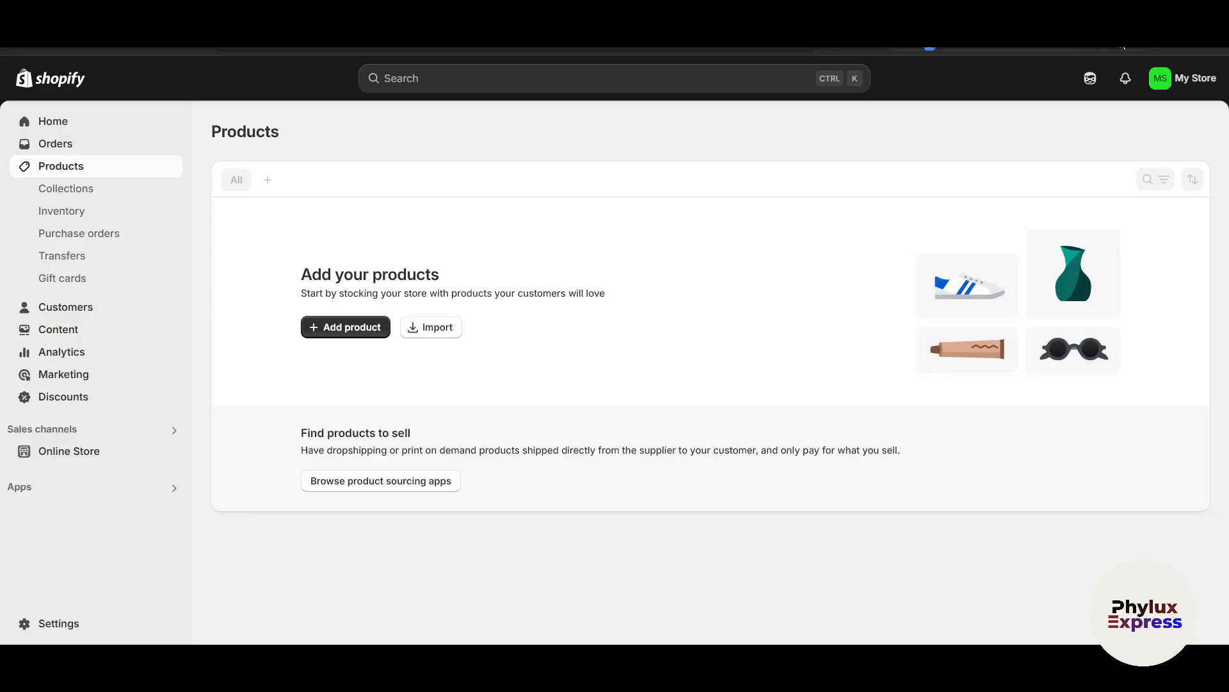
# Return to the IndiaMART plastic bottle results, retry adding them to Shopify with Robo, and dismiss the extension
pyautogui.click(1095, 43)
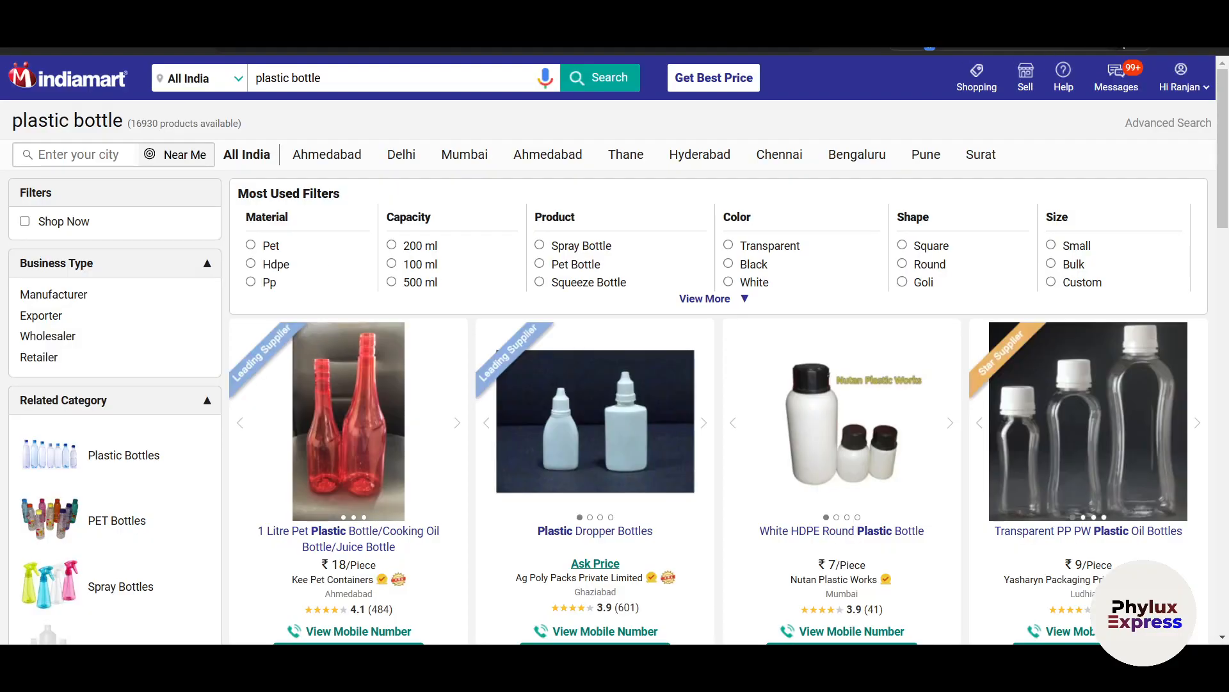
pyautogui.click(1123, 47)
pyautogui.click(1031, 119)
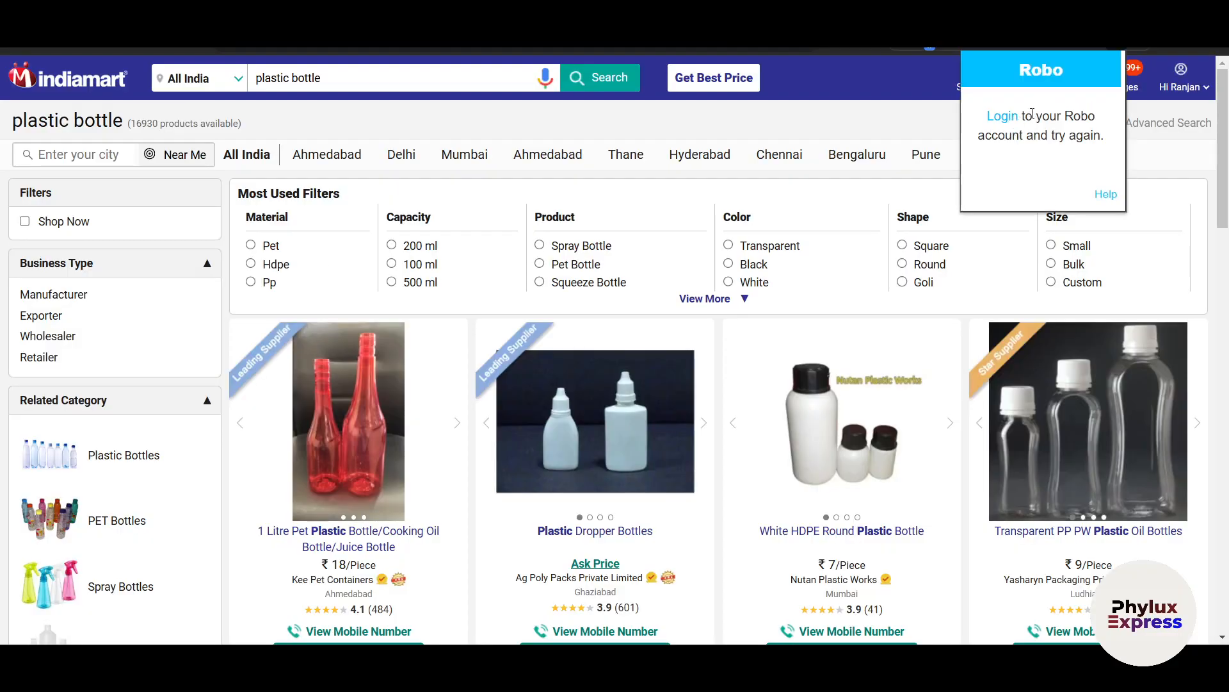
pyautogui.click(1156, 153)
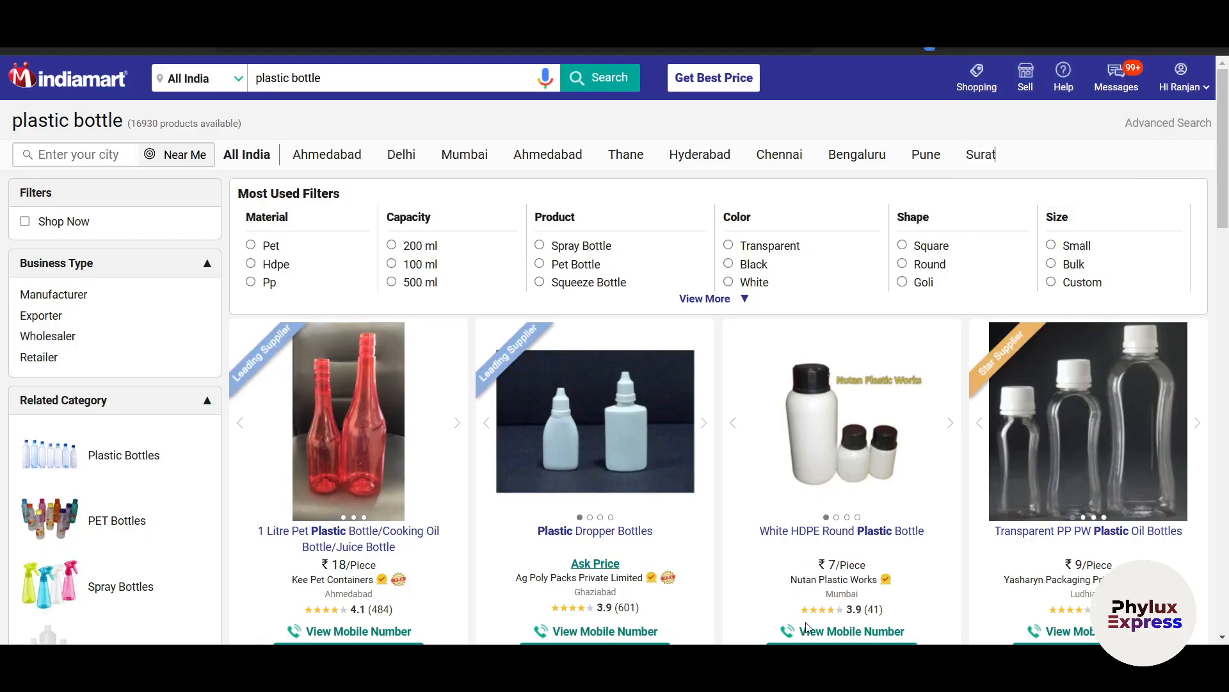
# Switch to the Chrome window showing IndiaMART and open the Robo extension there
pyautogui.click(796, 672)
pyautogui.click(1025, 176)
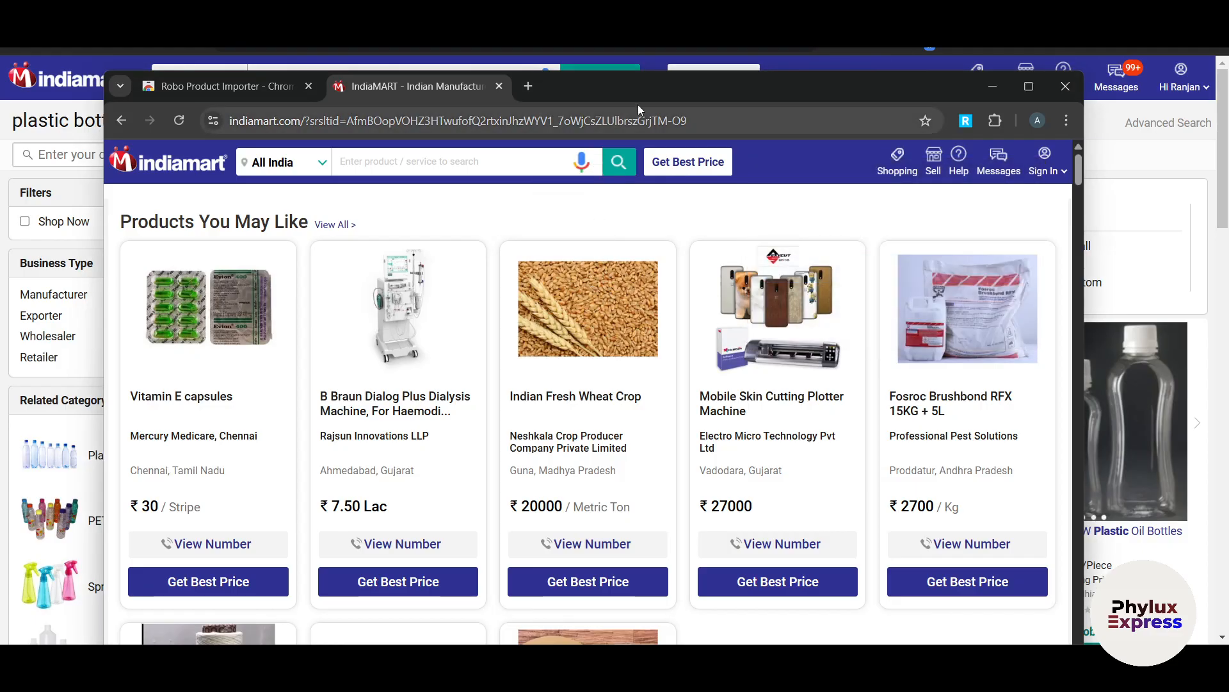
pyautogui.click(966, 120)
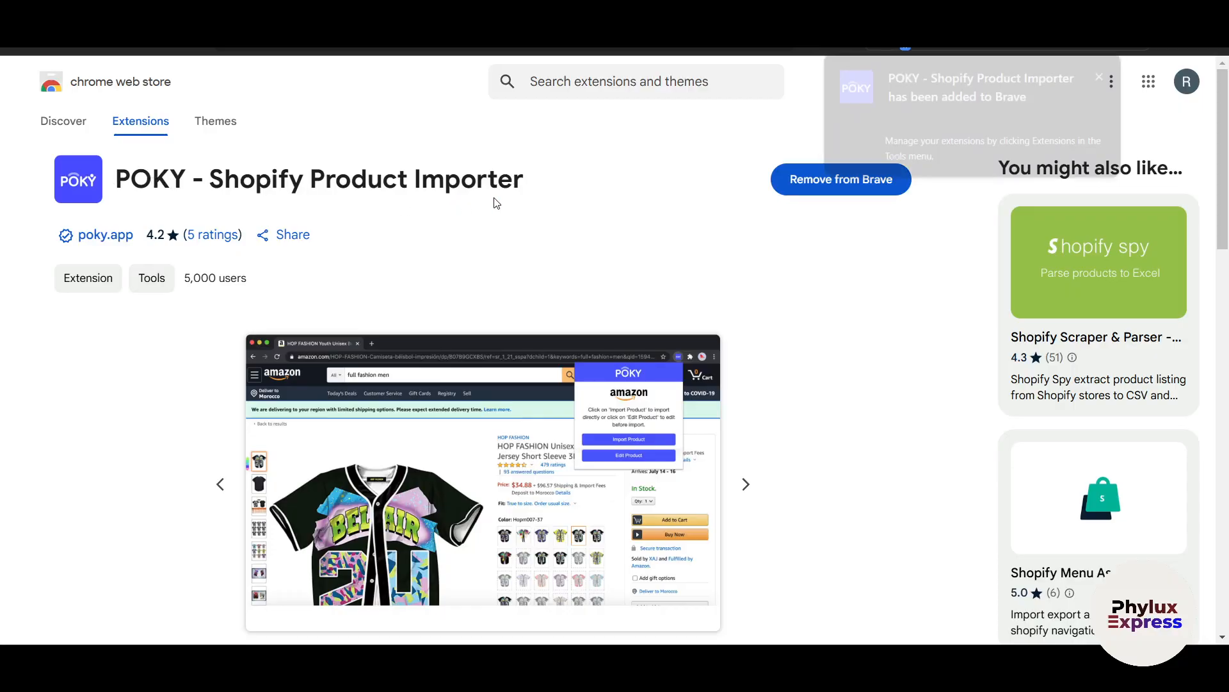
# Dismiss the installation notice and pin the POKY - Shopify Product Importer extension in Brave
pyautogui.click(1105, 76)
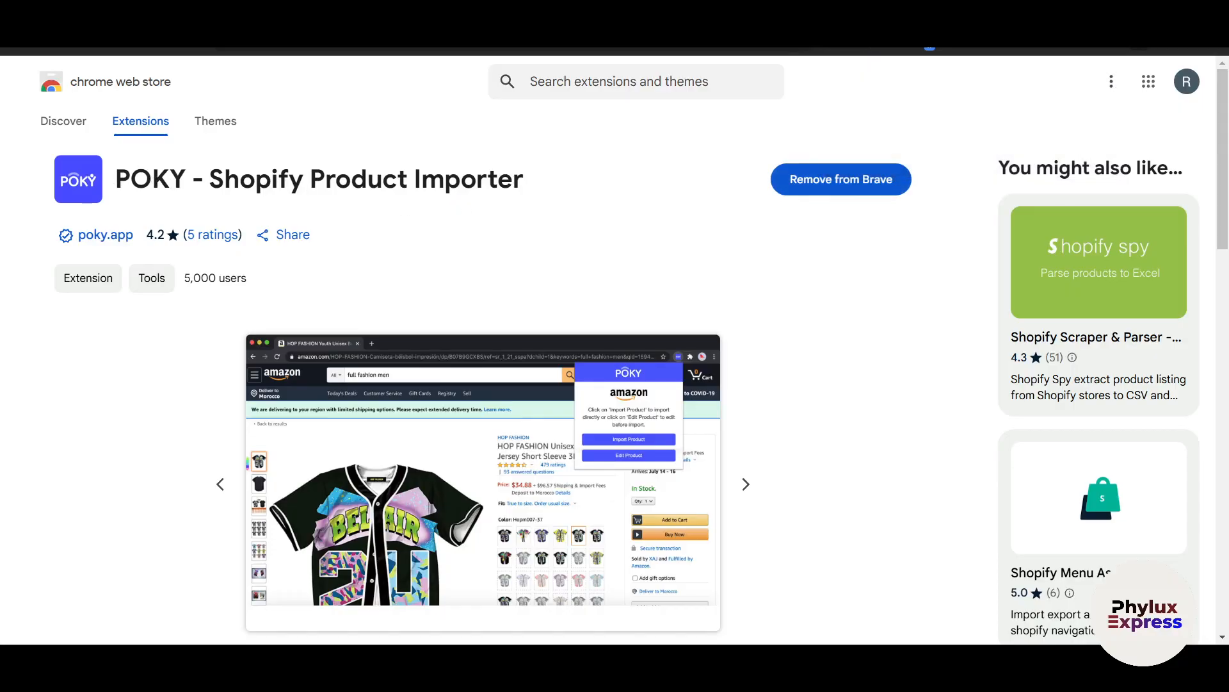
pyautogui.click(1137, 51)
pyautogui.scroll(-3, 1072, 241)
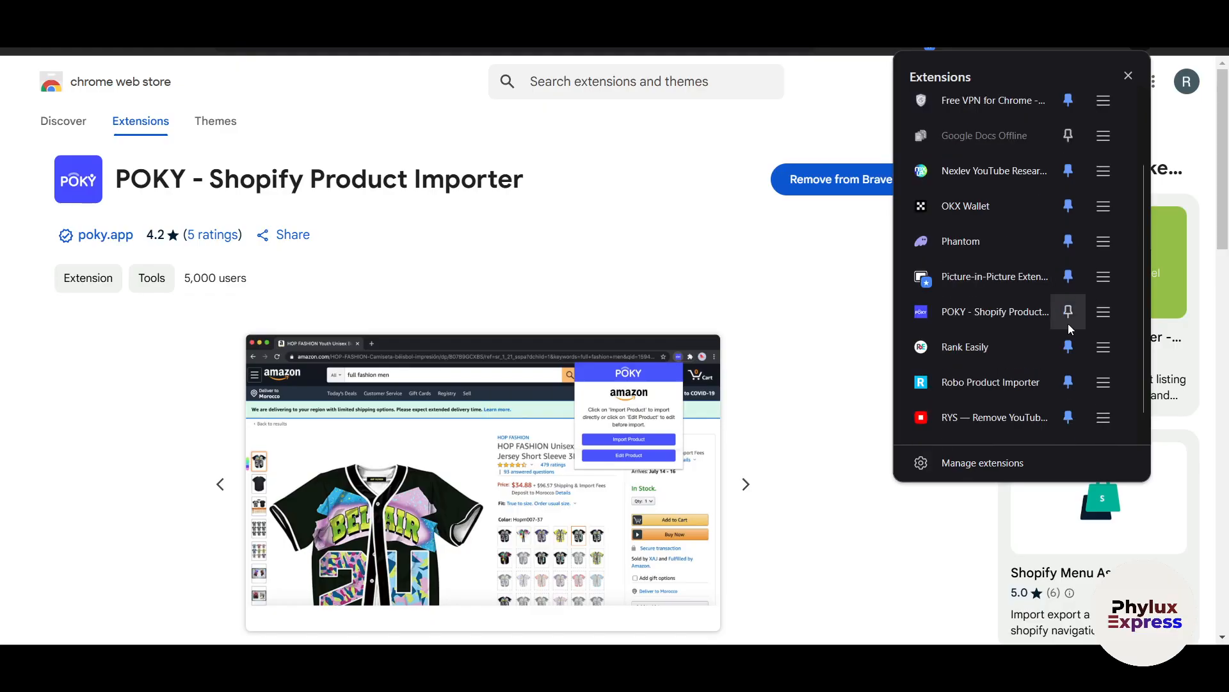
pyautogui.click(1068, 311)
# Sign in to POKY with a Google account and start adding a Shopify store
pyautogui.click(71, 50)
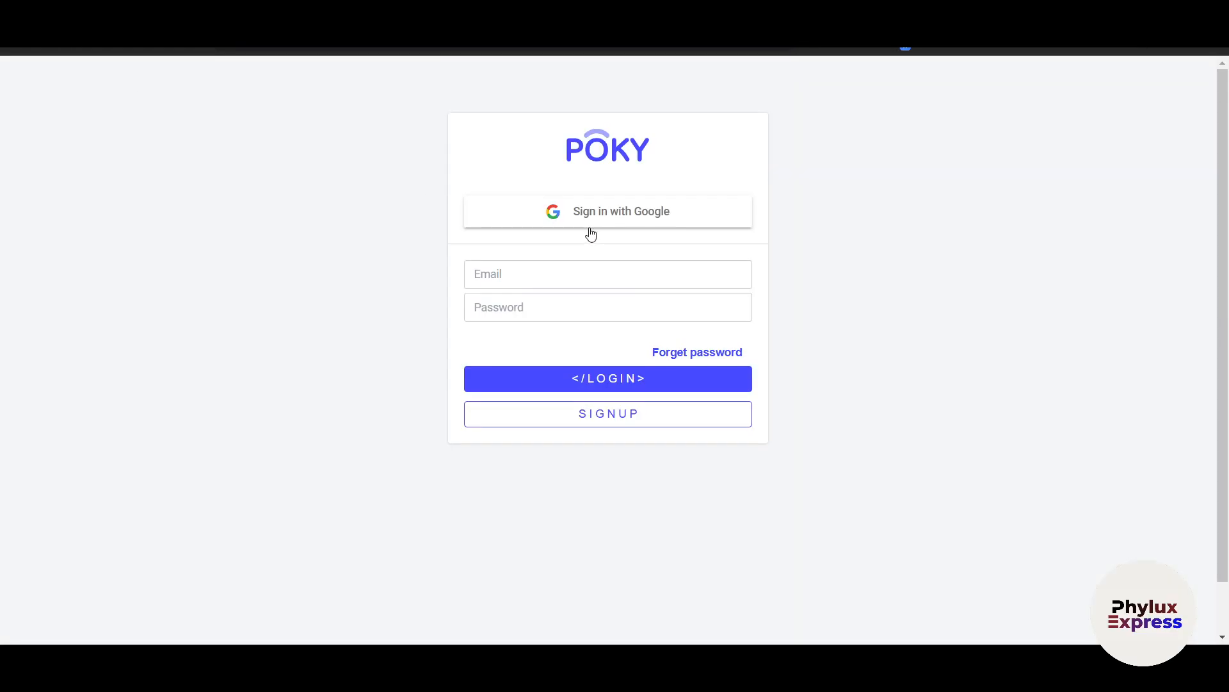
pyautogui.click(630, 219)
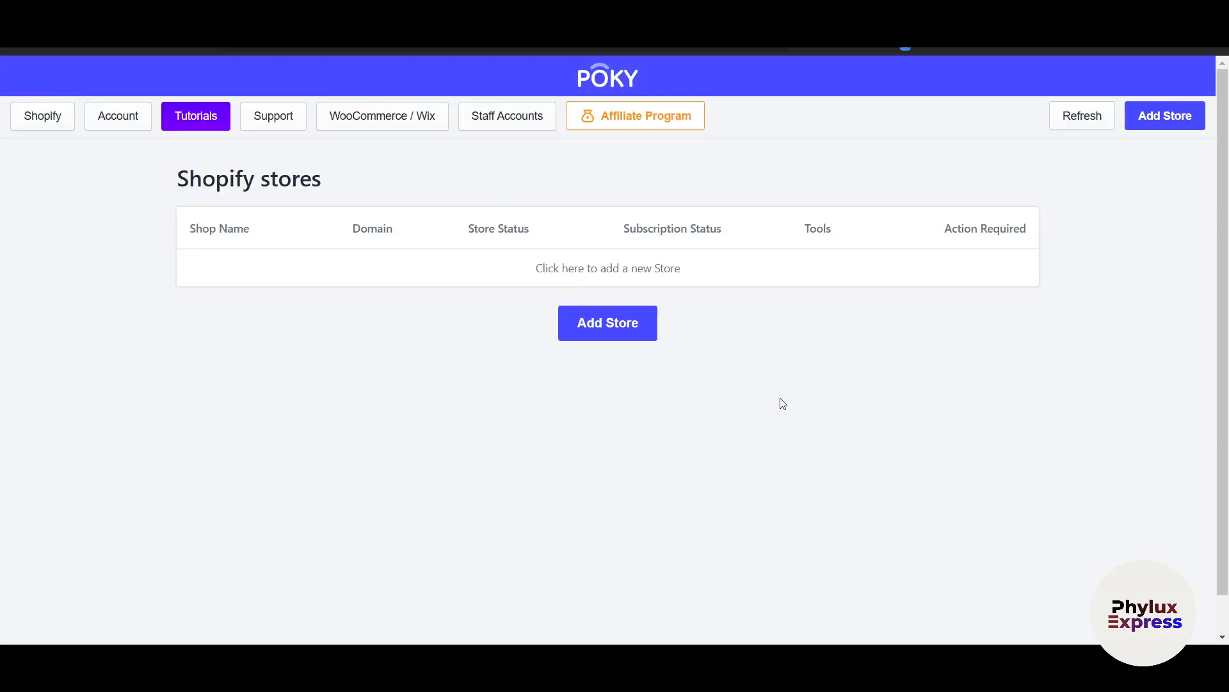
pyautogui.click(621, 329)
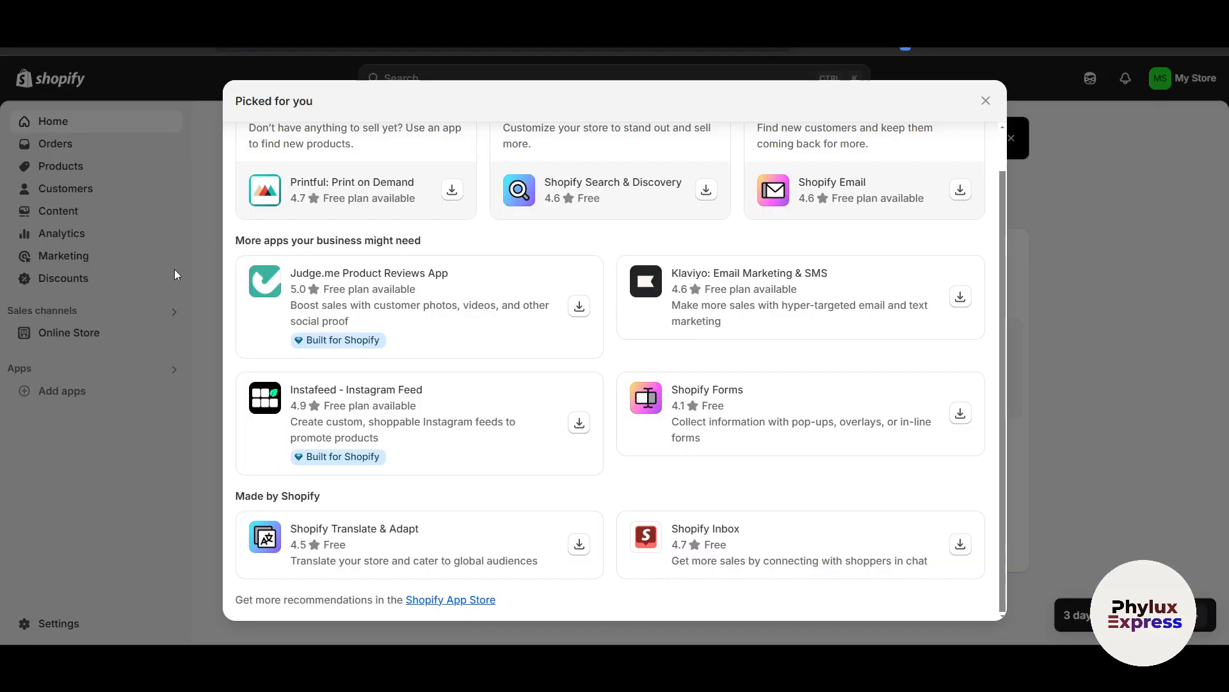
pyautogui.click(148, 456)
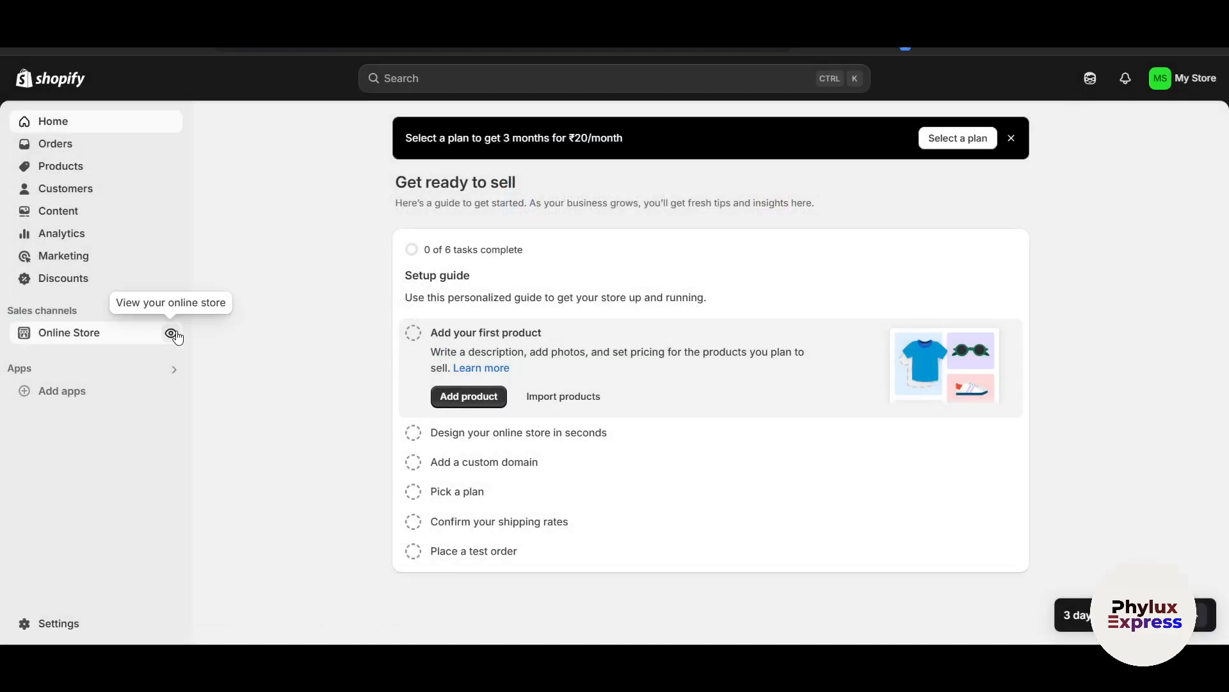
pyautogui.click(173, 333)
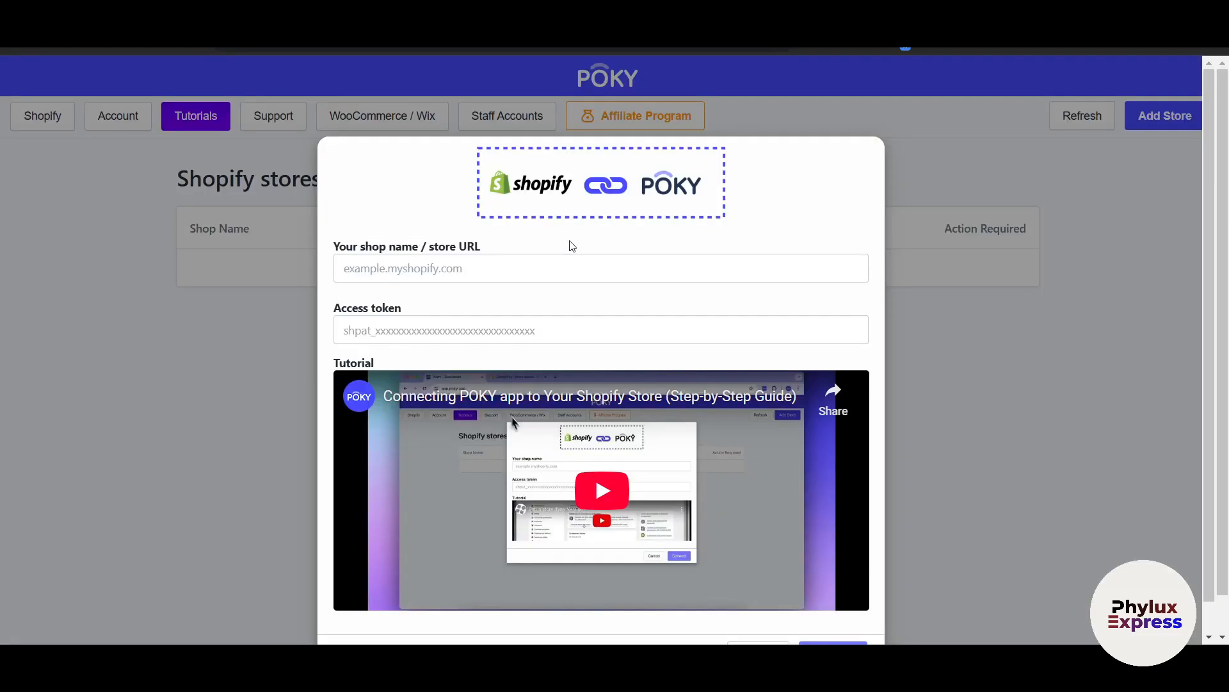
pyautogui.click(530, 263)
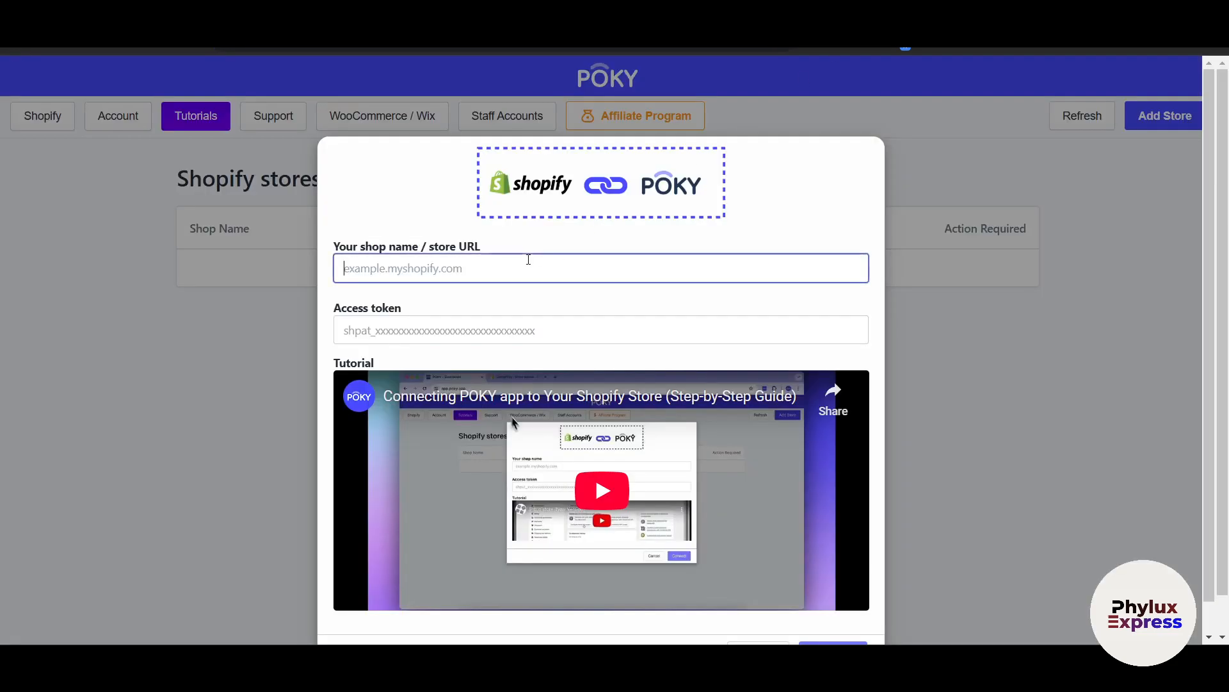
pyautogui.write('https://y3uybb-t8.myshopify.com/')
pyautogui.click(409, 328)
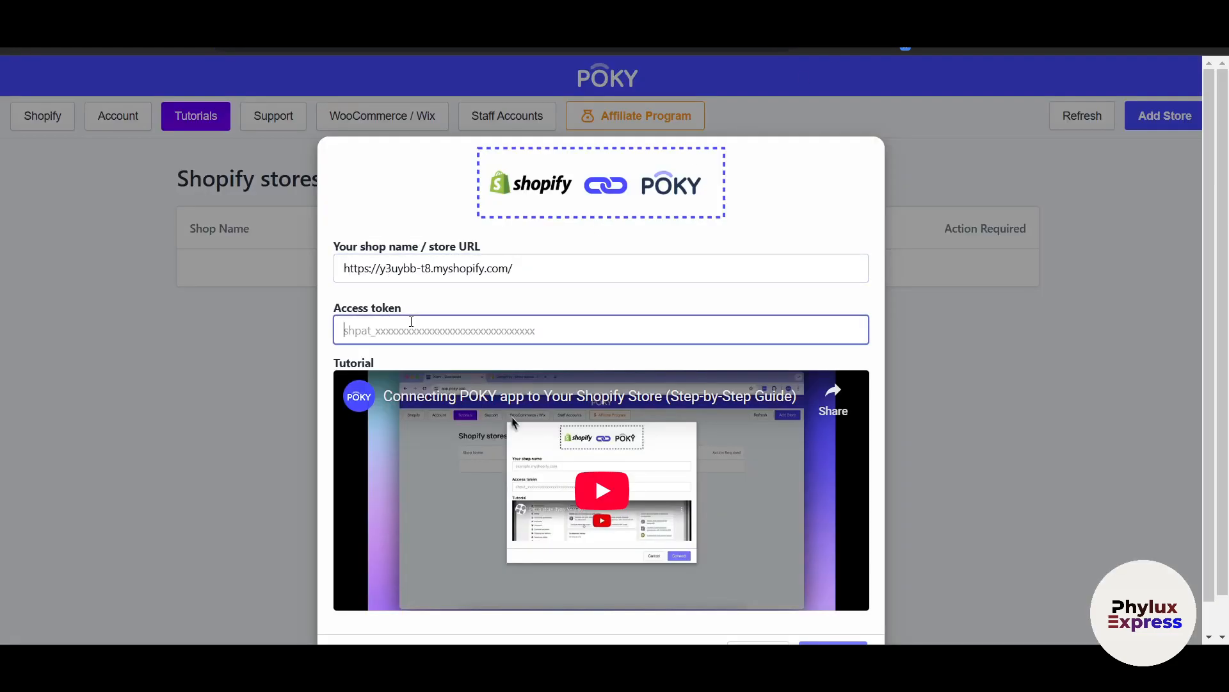
pyautogui.scroll(-1, 473, 344)
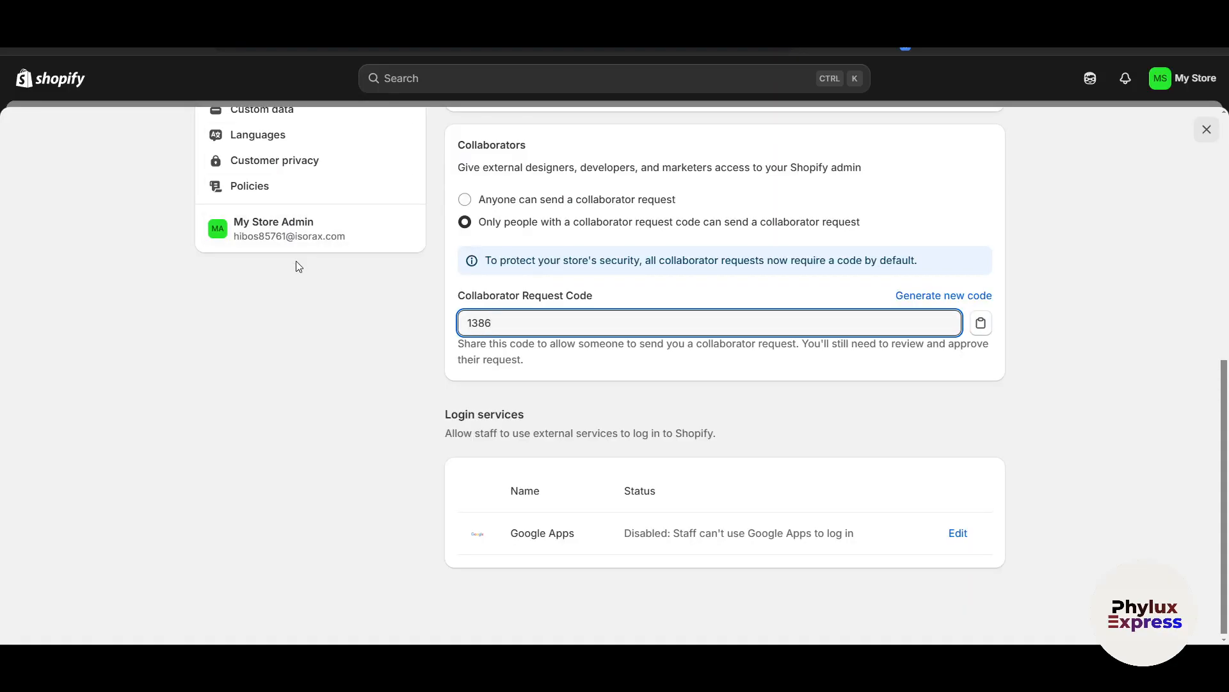
# Leave the Users and permissions settings and copy the store's myshopify.com domain from the general store settings
pyautogui.scroll(5, 297, 275)
pyautogui.scroll(3, 298, 294)
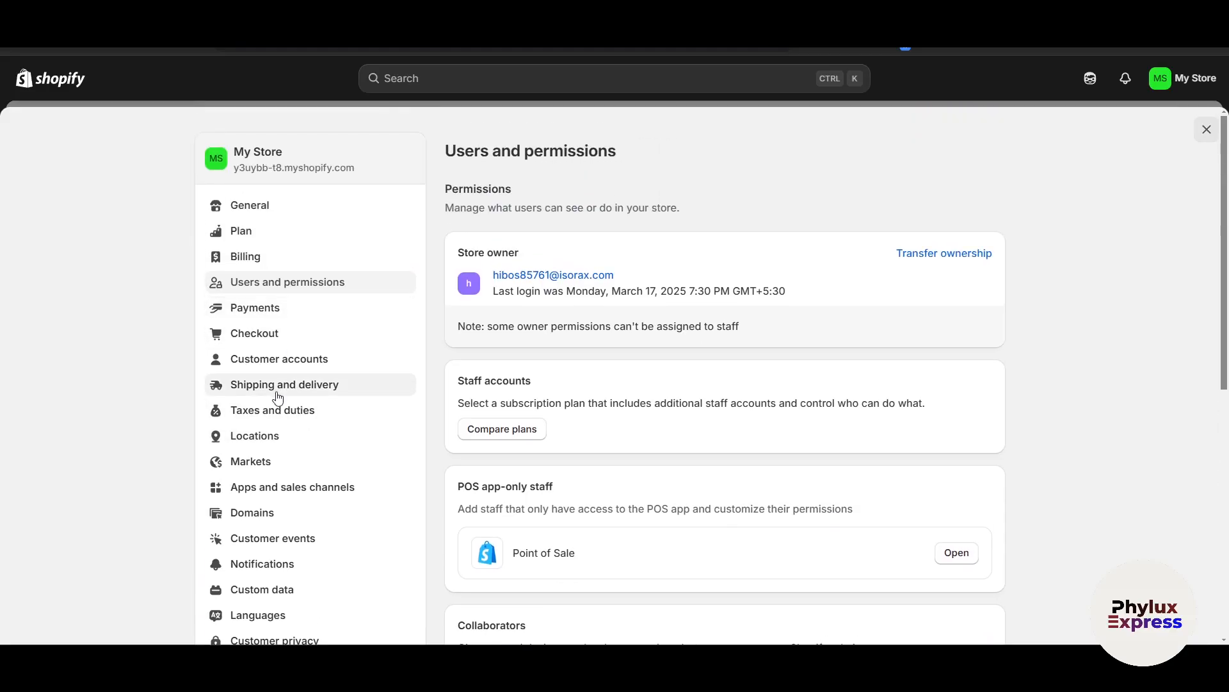
pyautogui.click(1207, 129)
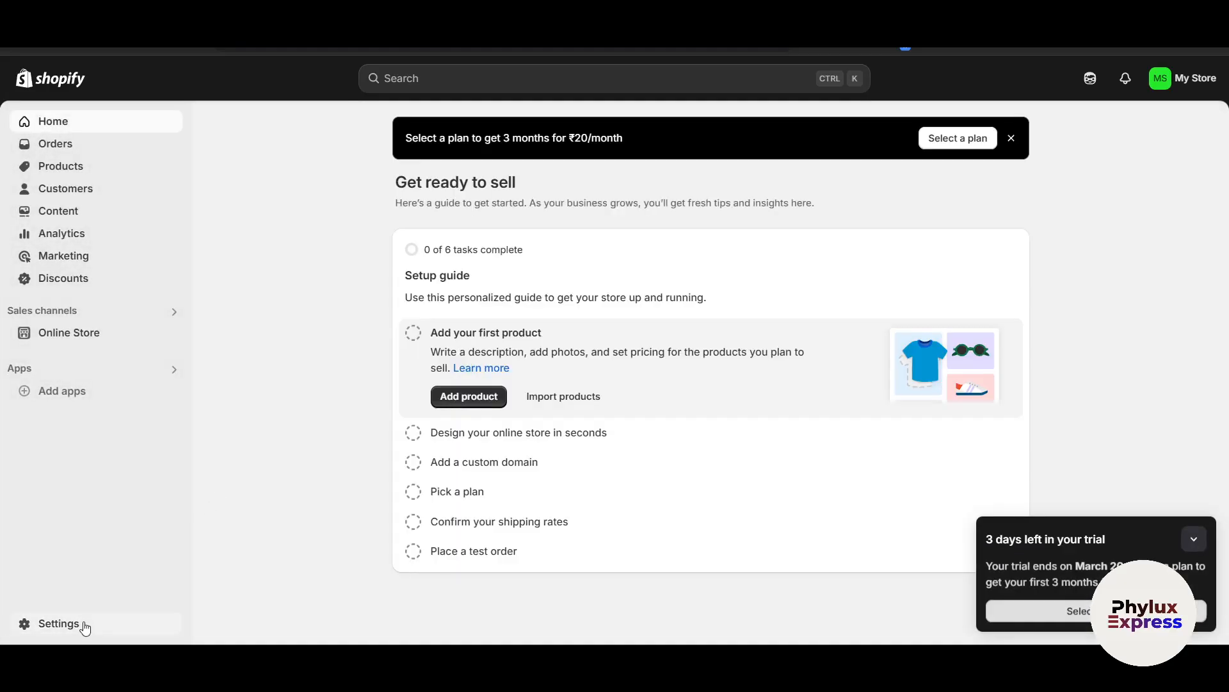
pyautogui.click(83, 624)
pyautogui.moveTo(366, 172); pyautogui.dragTo(238, 184)
pyautogui.hotkey('ctrl', 'c')
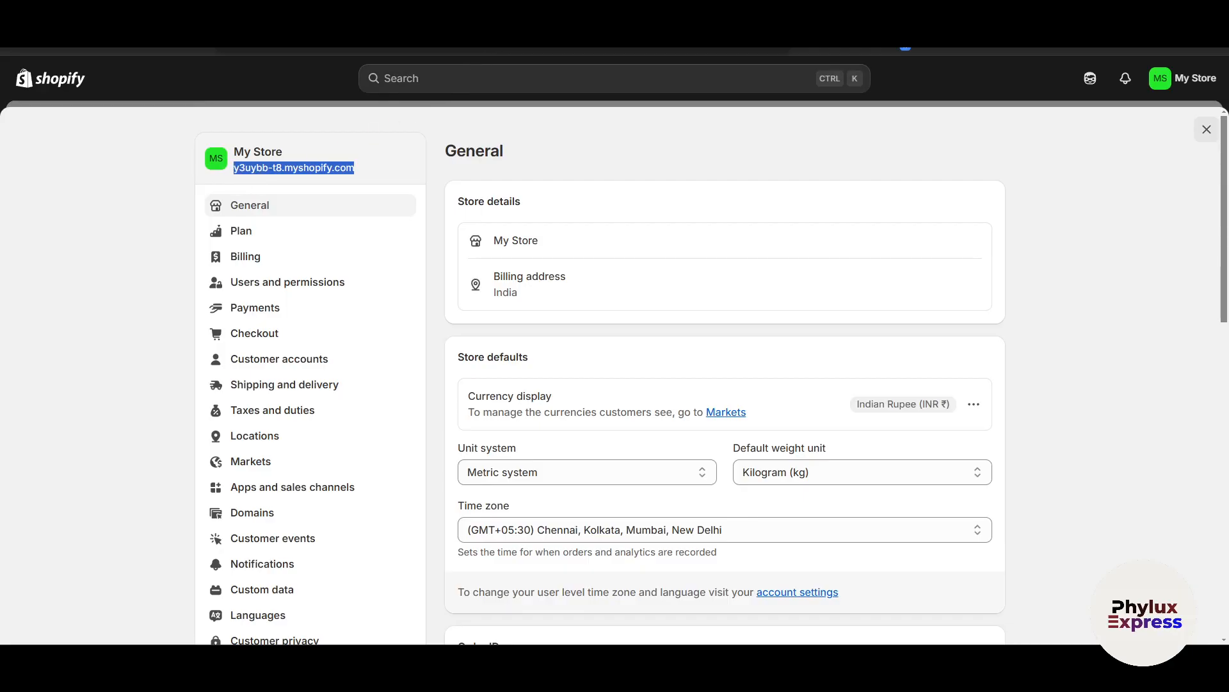
# Replace the shop URL in POKY's store connection form with y3uybb-t8.myshopify.com
pyautogui.hotkey('ctrl', 'shift', 'Tab')
pyautogui.click(501, 270)
pyautogui.hotkey('ctrl', 'a')
pyautogui.hotkey('ctrl', 'v')
pyautogui.press('Tab')
pyautogui.press('BackSpace')
# Open app development in the store's Apps and sales channels settings and allow custom app development
pyautogui.hotkey('ctrl', 'Tab')
pyautogui.click(326, 489)
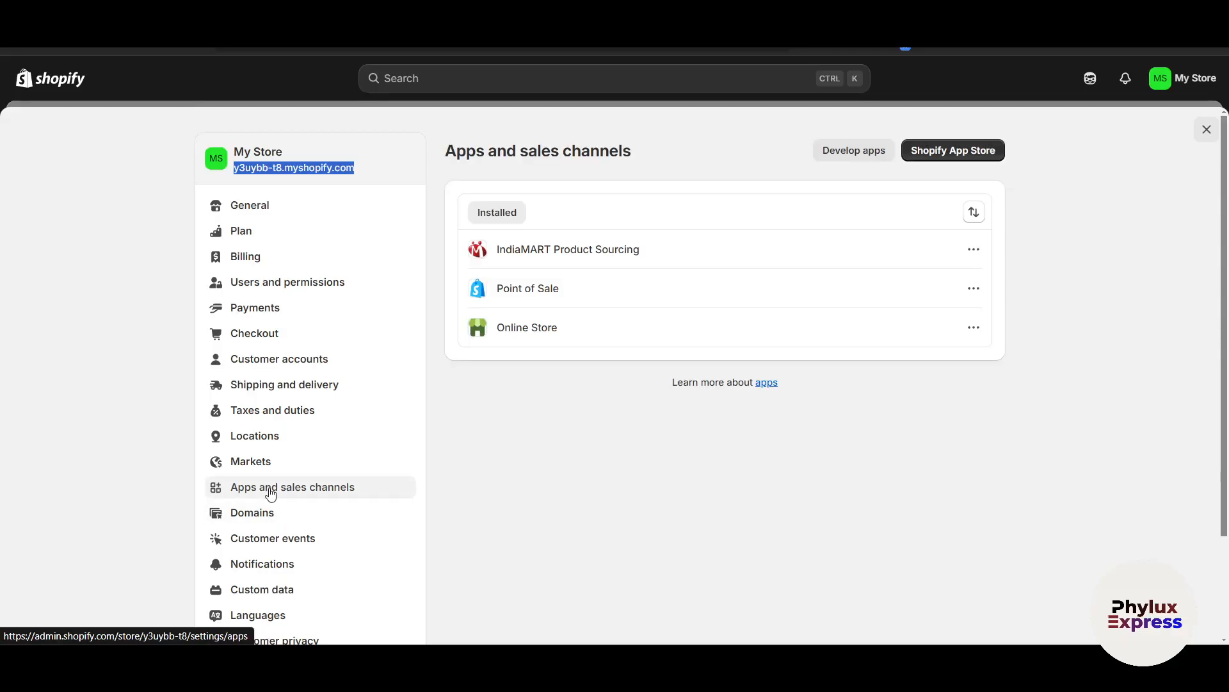
pyautogui.click(836, 152)
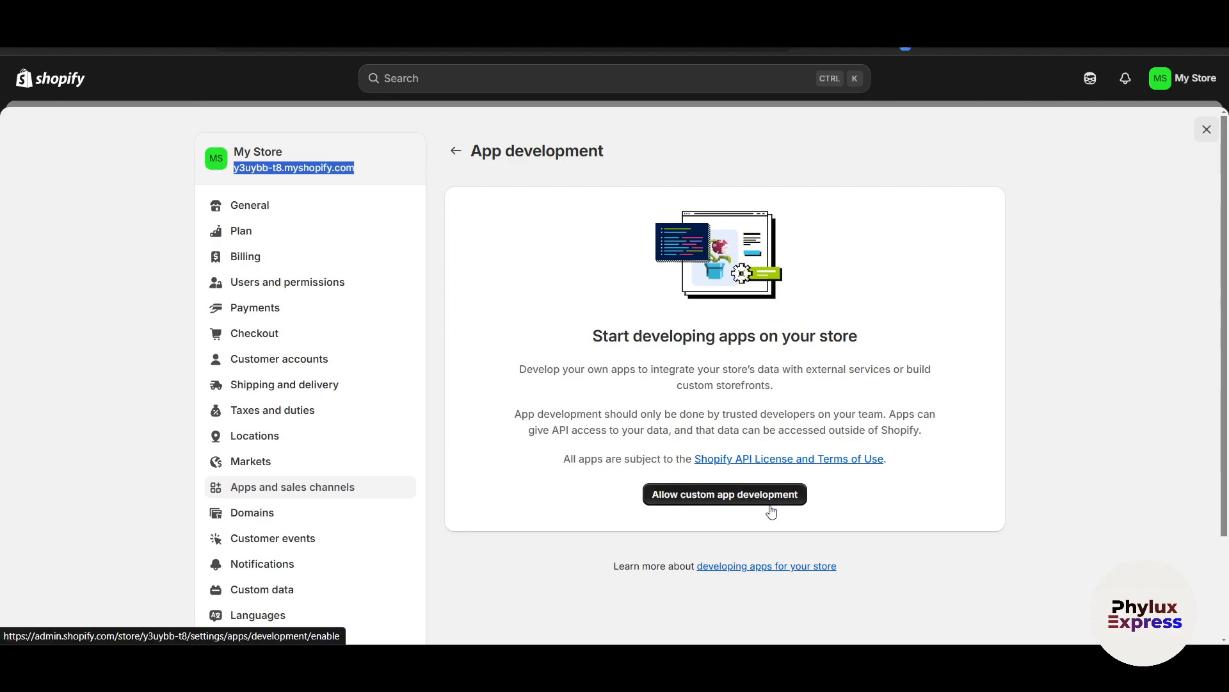
pyautogui.click(760, 506)
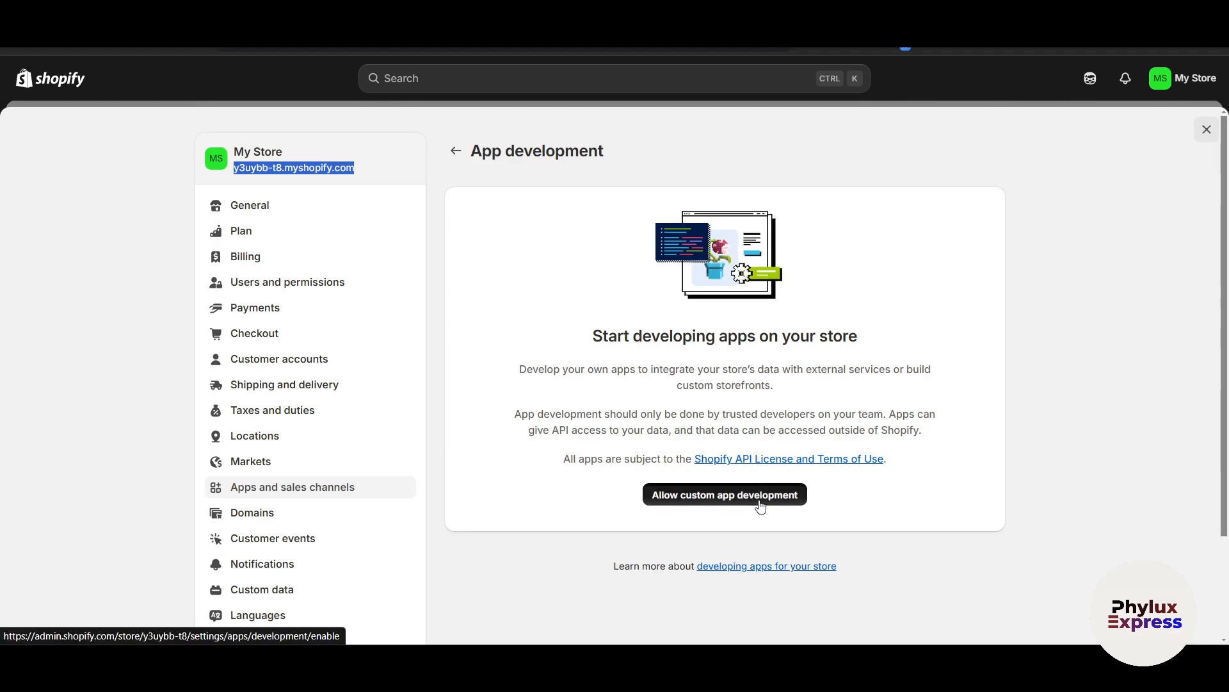
pyautogui.click(886, 416)
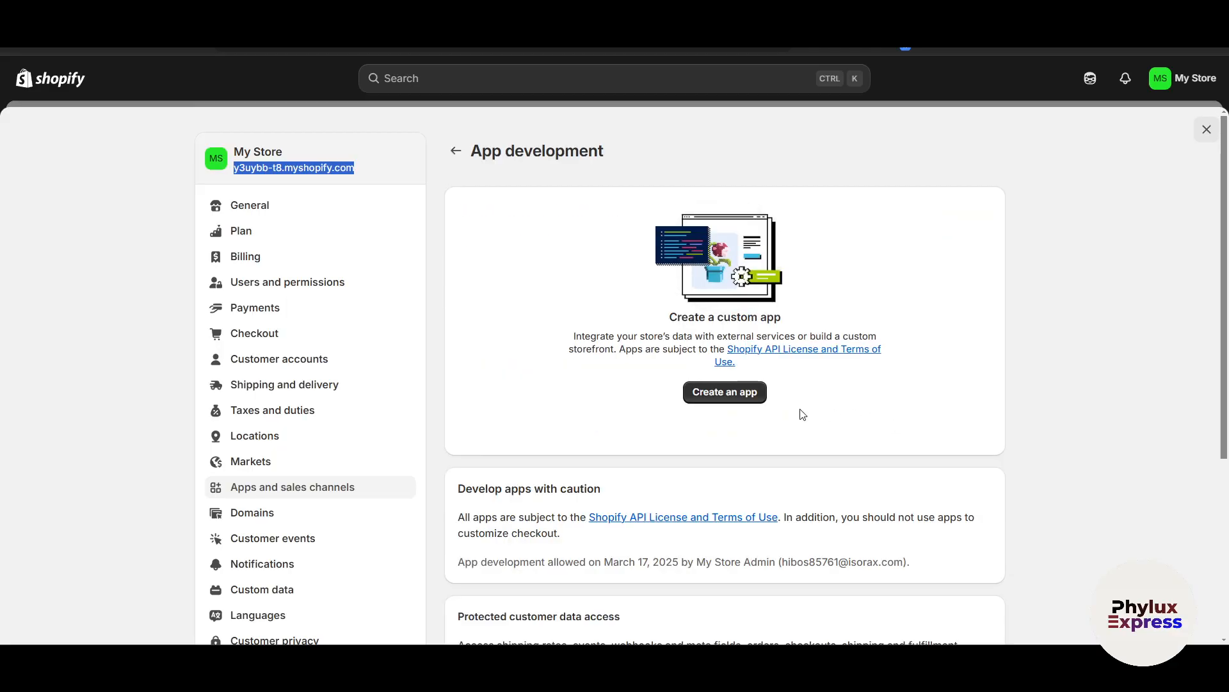
# Create a custom app named App with the default developer
pyautogui.scroll(-3, 777, 461)
pyautogui.scroll(3, 777, 461)
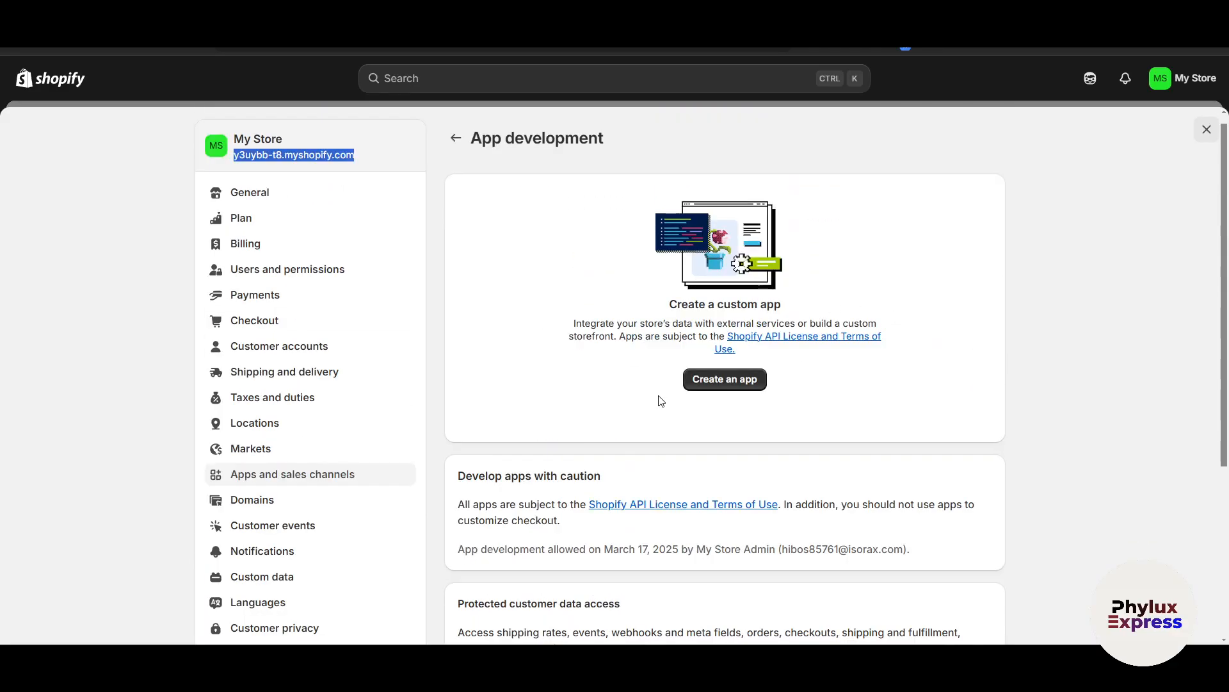
pyautogui.click(698, 379)
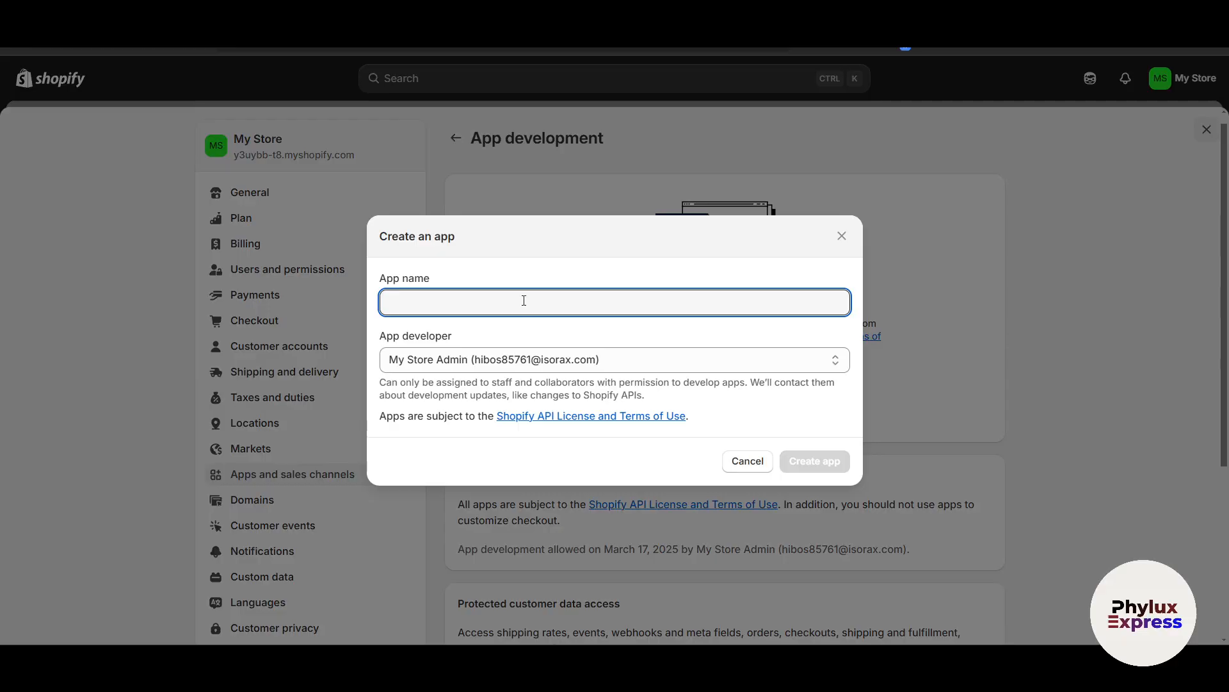
pyautogui.write('App')
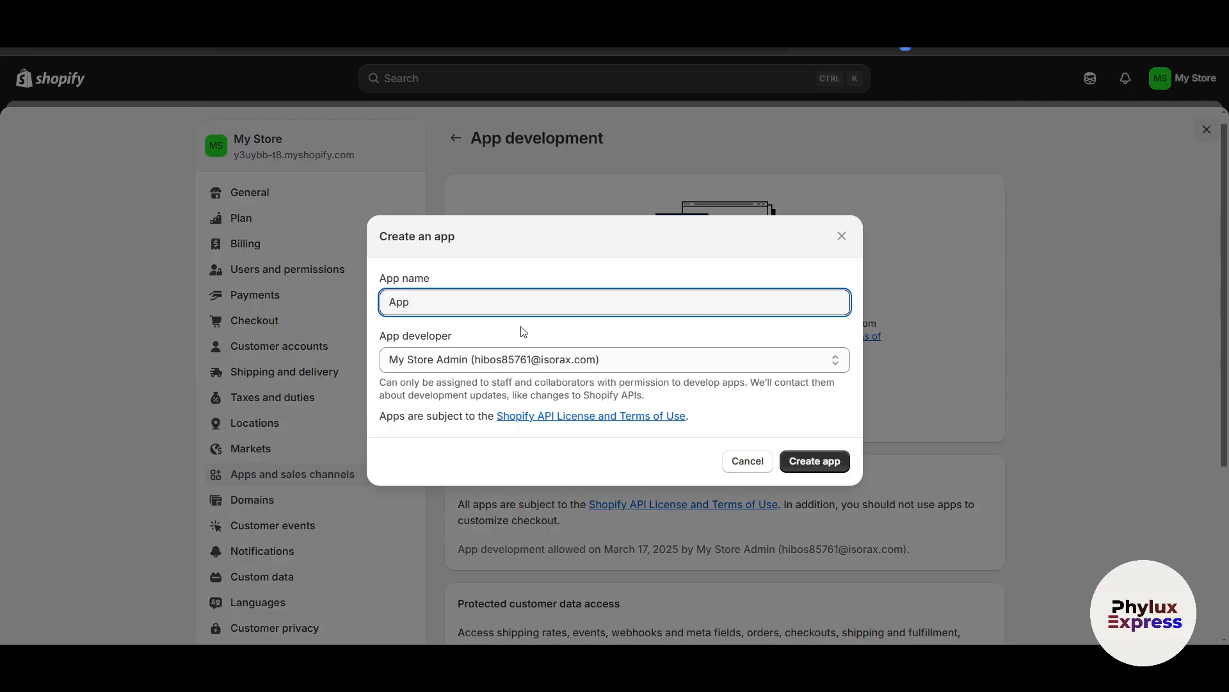
pyautogui.click(807, 465)
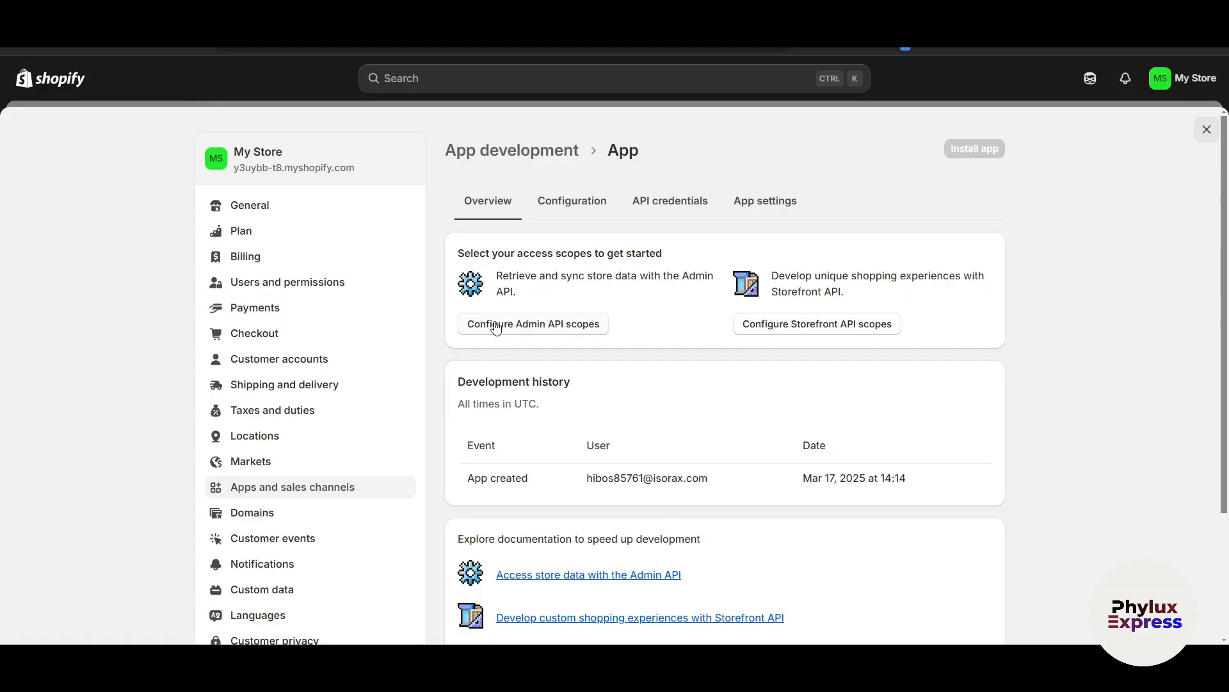
# Search the app's Admin API scopes for "product" and select read_customer_events plus the write and read product feeds scopes
pyautogui.click(512, 333)
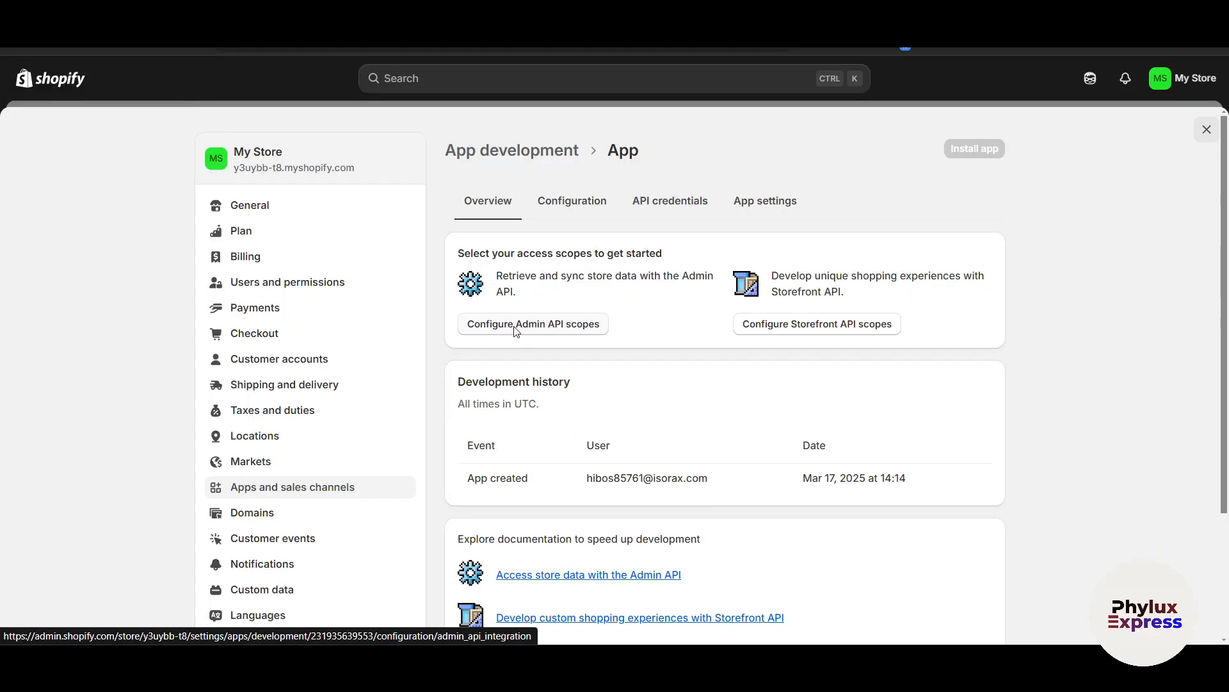
pyautogui.click(568, 382)
pyautogui.write('product')
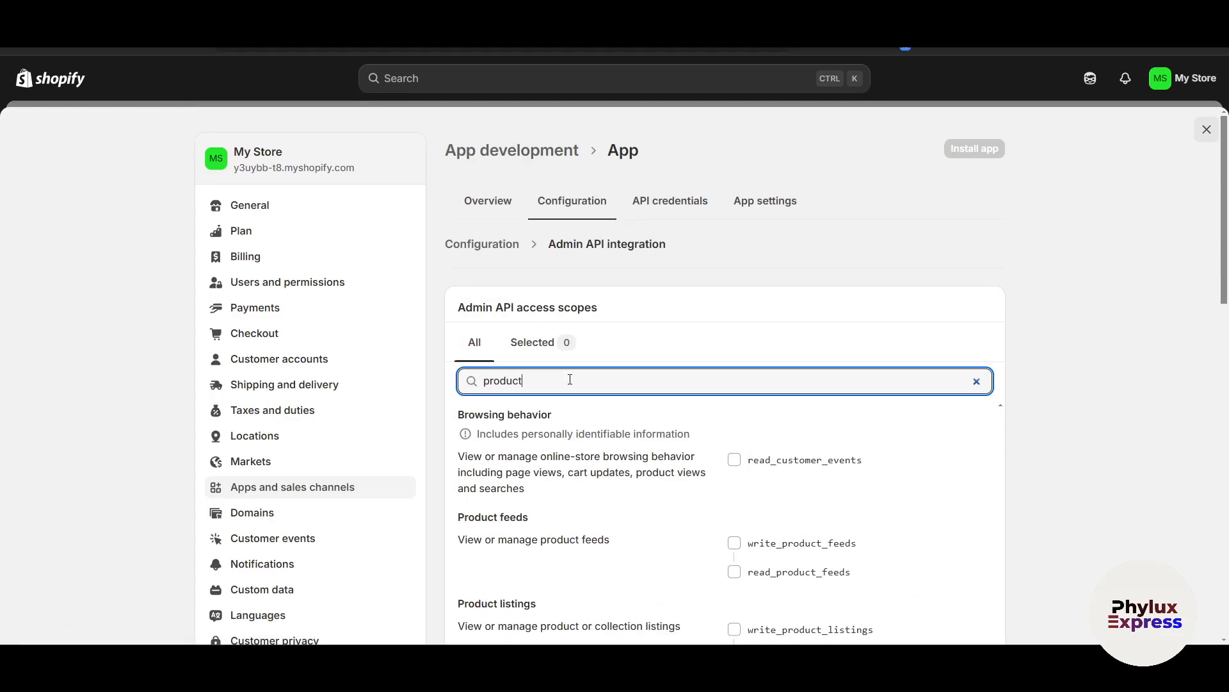
pyautogui.scroll(-3, 570, 379)
pyautogui.click(734, 292)
pyautogui.click(735, 377)
pyautogui.scroll(-1, 736, 410)
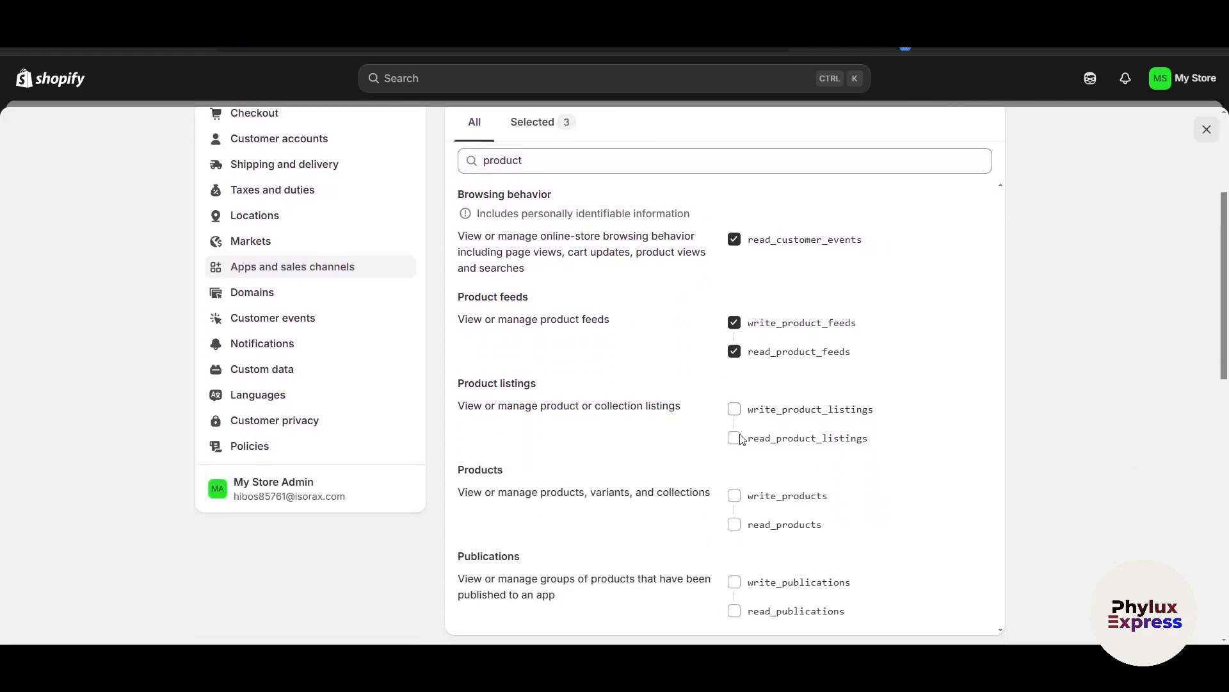
# Select the write and read scopes for product listings, products and publications
pyautogui.click(735, 408)
pyautogui.scroll(-1, 740, 423)
pyautogui.click(735, 465)
pyautogui.click(734, 494)
pyautogui.click(735, 552)
pyautogui.click(735, 580)
# Deselect the read_customer_events scope under Browsing behavior
pyautogui.scroll(2, 717, 501)
pyautogui.scroll(-3, 699, 480)
pyautogui.scroll(1, 717, 384)
pyautogui.click(736, 206)
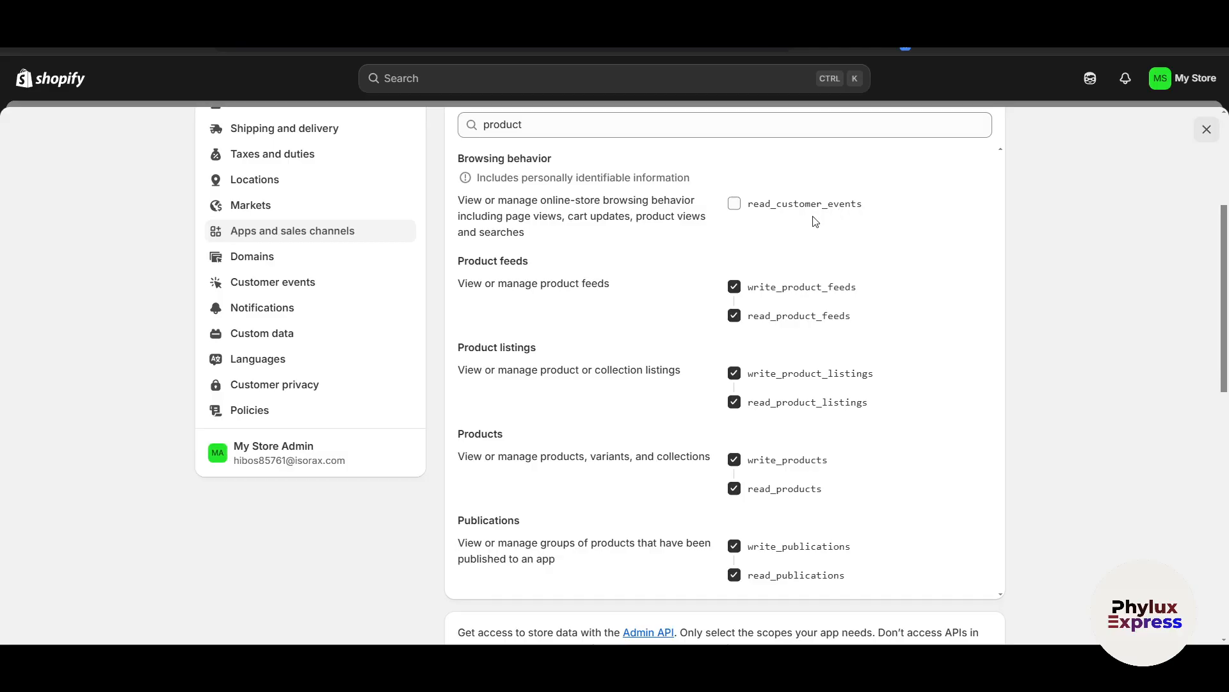
# Review the selected Admin API access scopes and save the configuration
pyautogui.scroll(2, 754, 566)
pyautogui.click(537, 224)
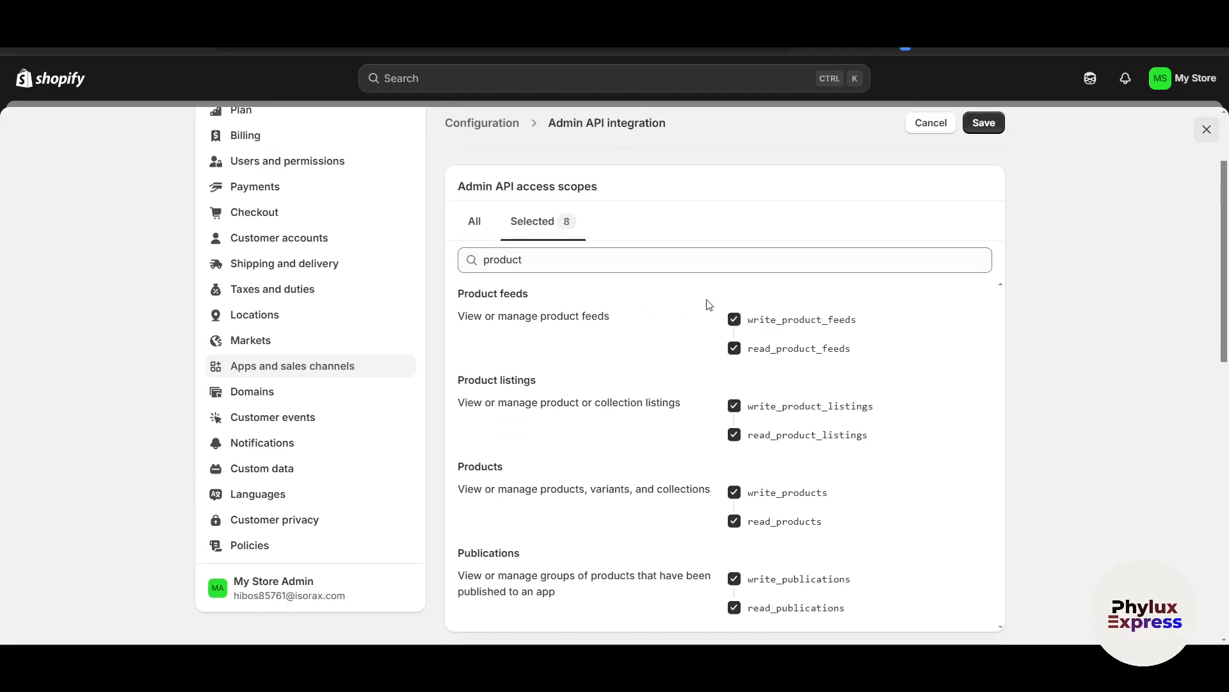
pyautogui.scroll(-1, 705, 305)
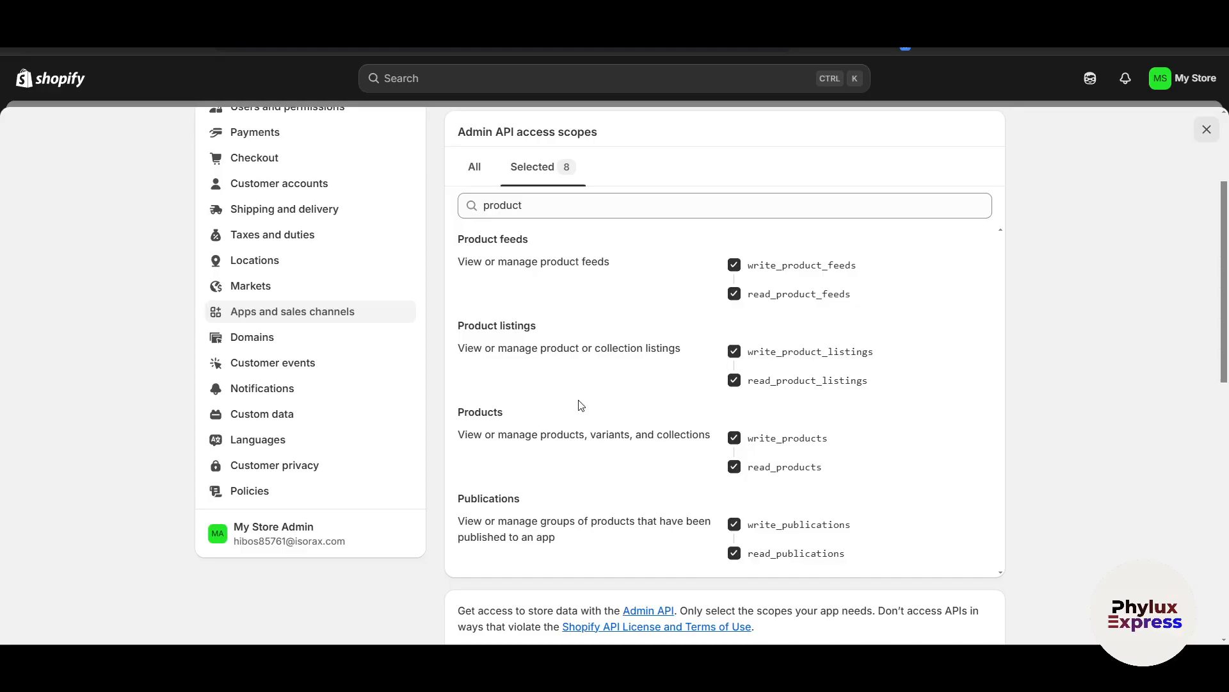
pyautogui.moveTo(469, 413); pyautogui.dragTo(506, 417)
pyautogui.click(478, 409)
pyautogui.scroll(2, 732, 400)
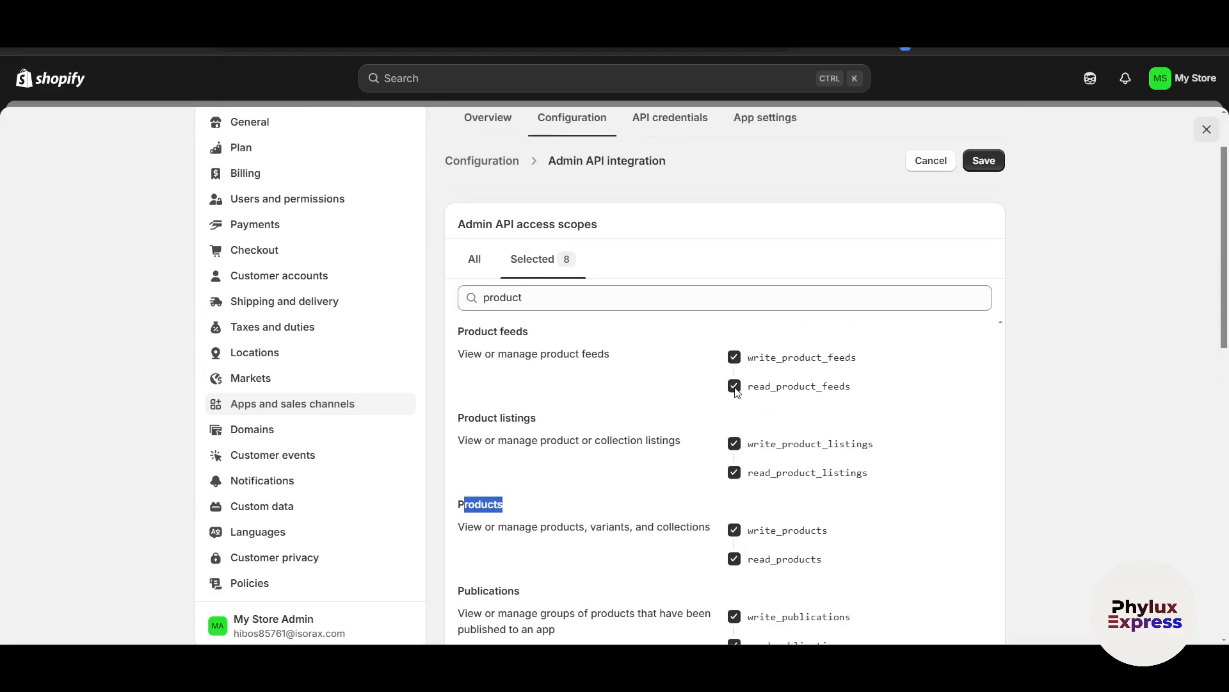
pyautogui.scroll(2, 736, 391)
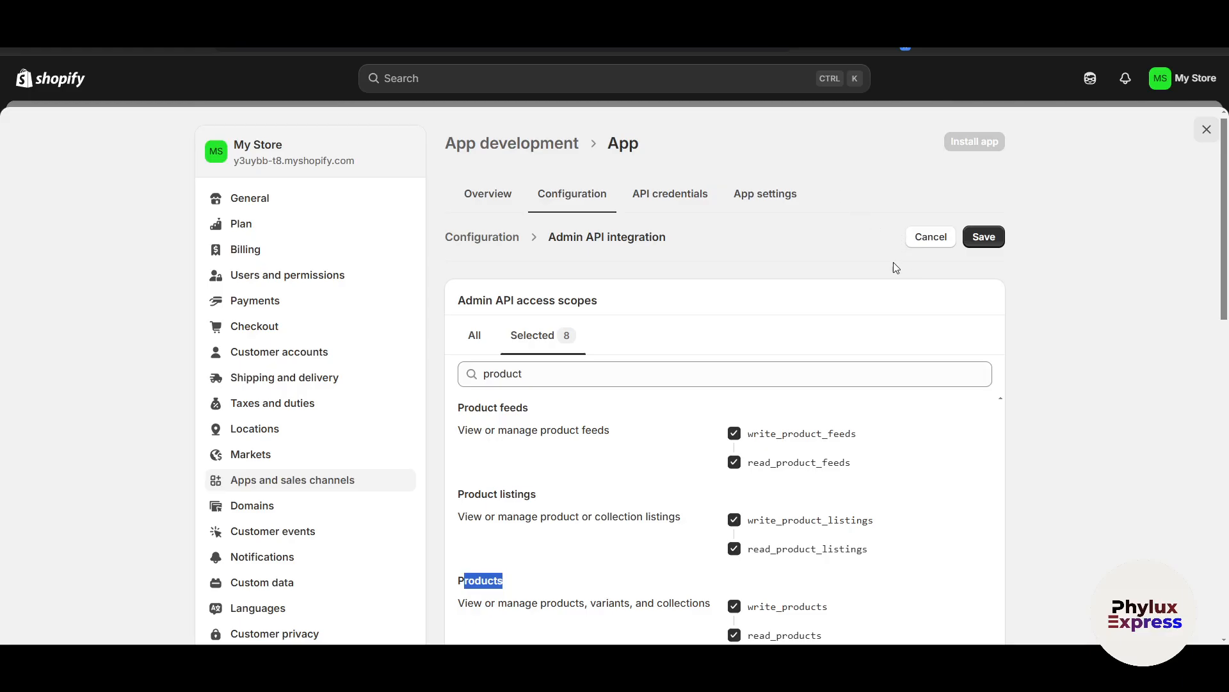
pyautogui.scroll(-1, 898, 275)
pyautogui.scroll(1, 900, 282)
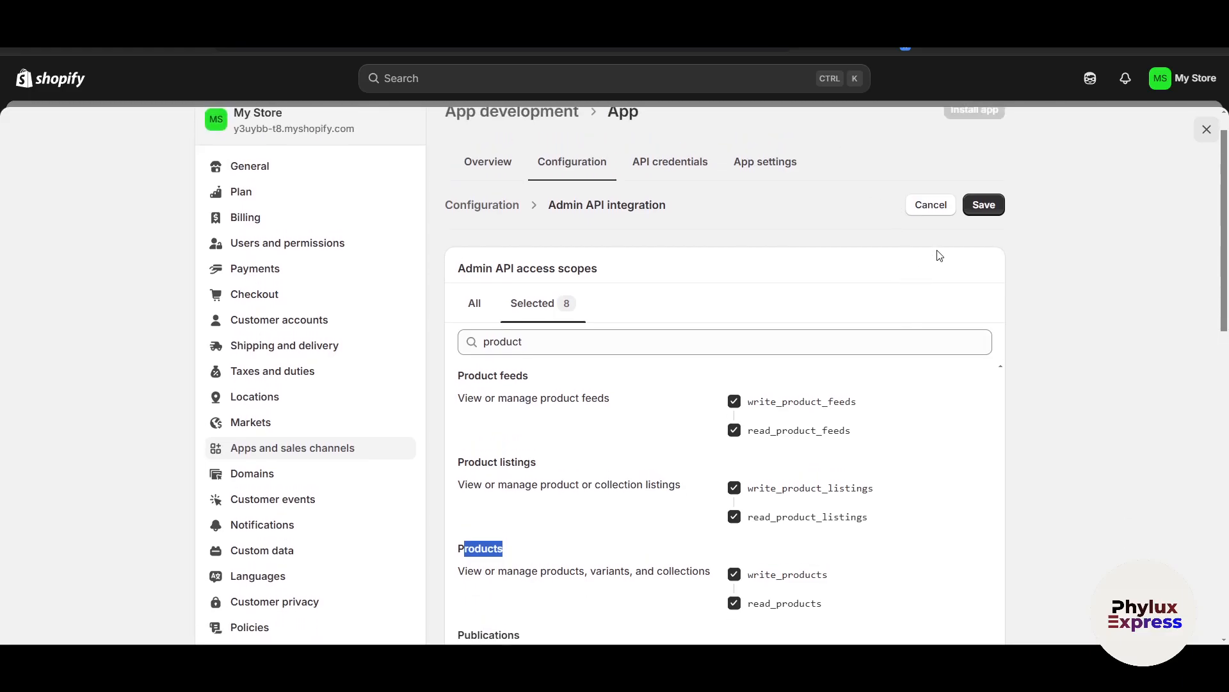
pyautogui.click(983, 205)
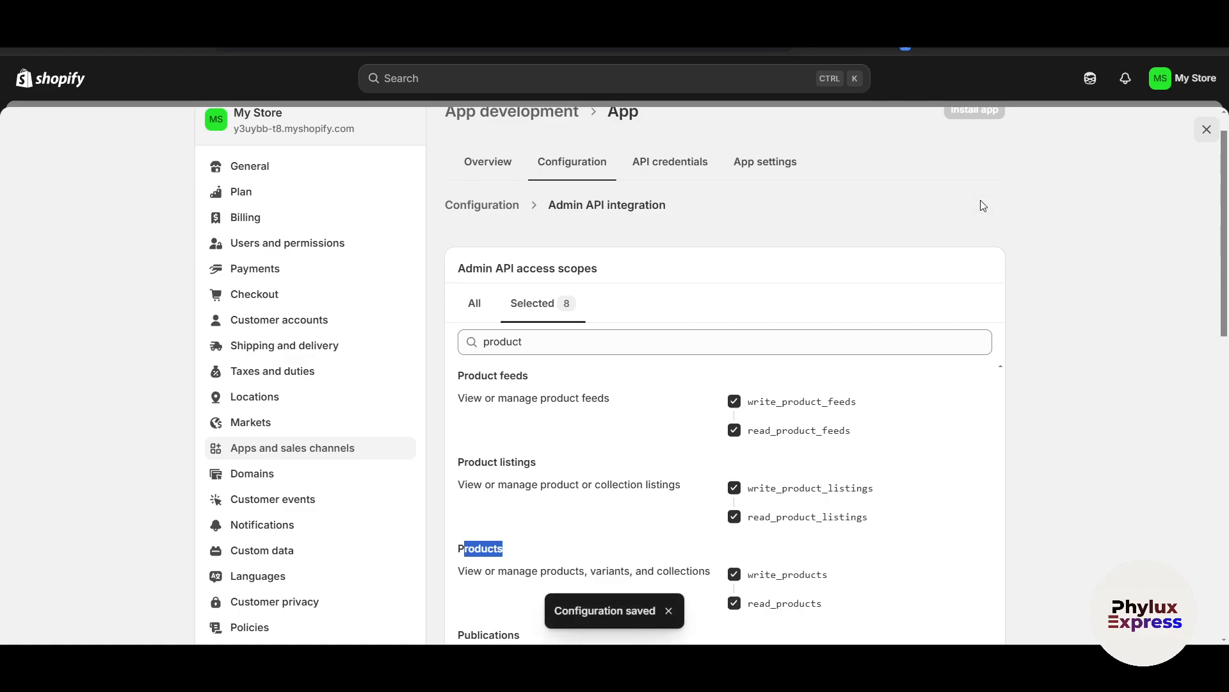
# Install the custom app on the store to obtain its Admin API access token
pyautogui.scroll(-2, 893, 261)
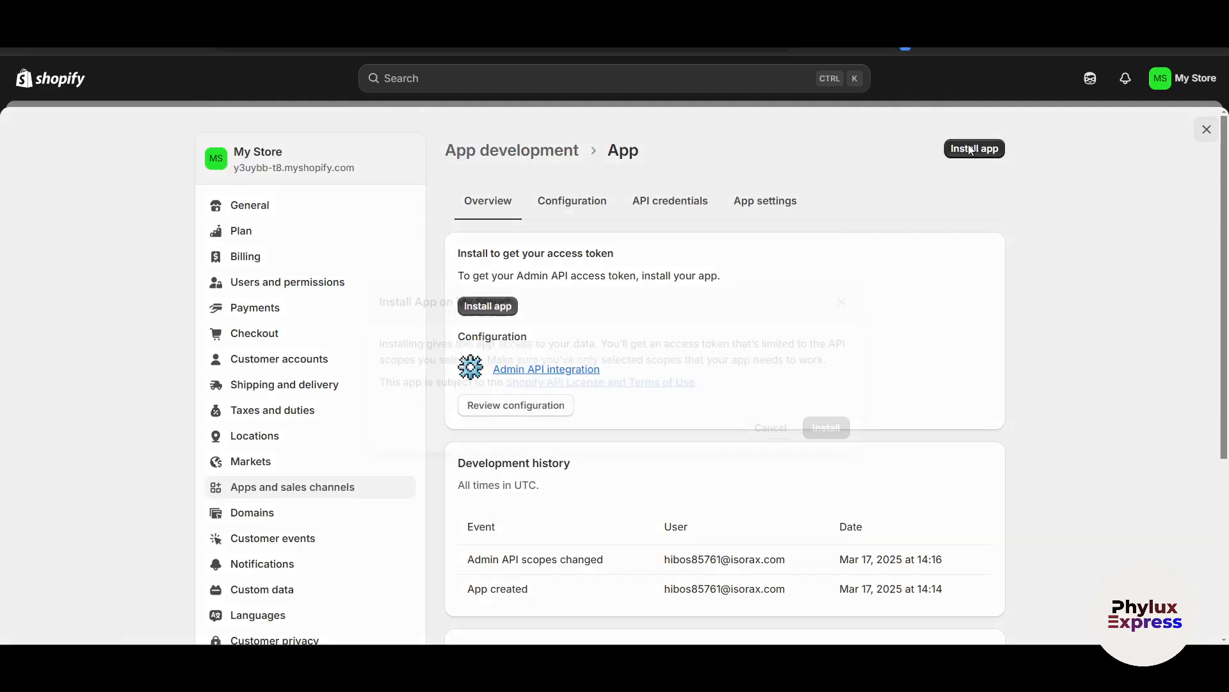
pyautogui.click(970, 150)
pyautogui.click(828, 410)
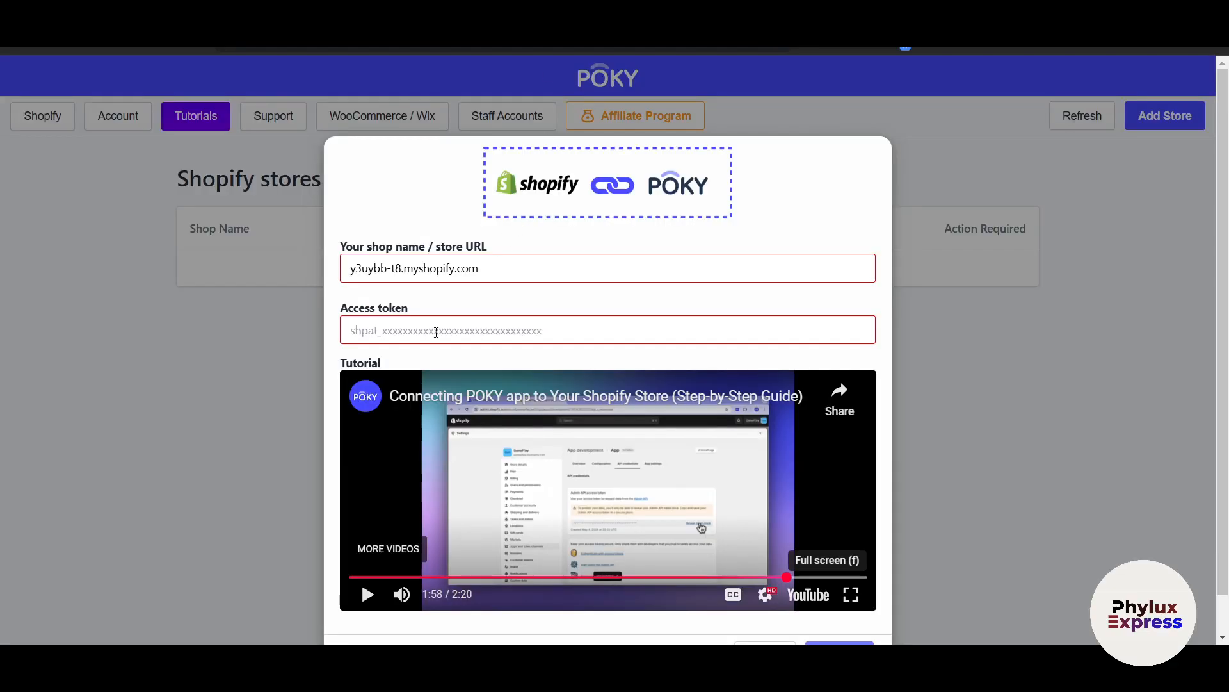
# Paste the Admin API access token into POKY's Access token field and connect the store
pyautogui.click(436, 332)
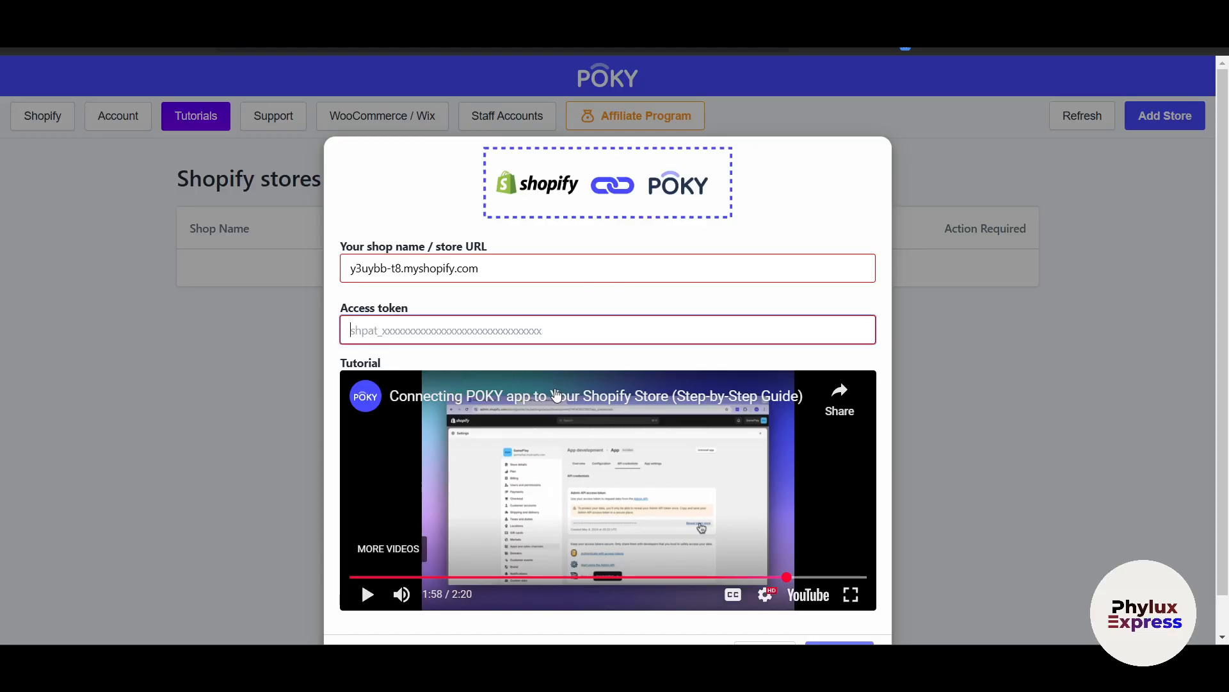
pyautogui.hotkey('ctrl', 'v')
pyautogui.click(824, 624)
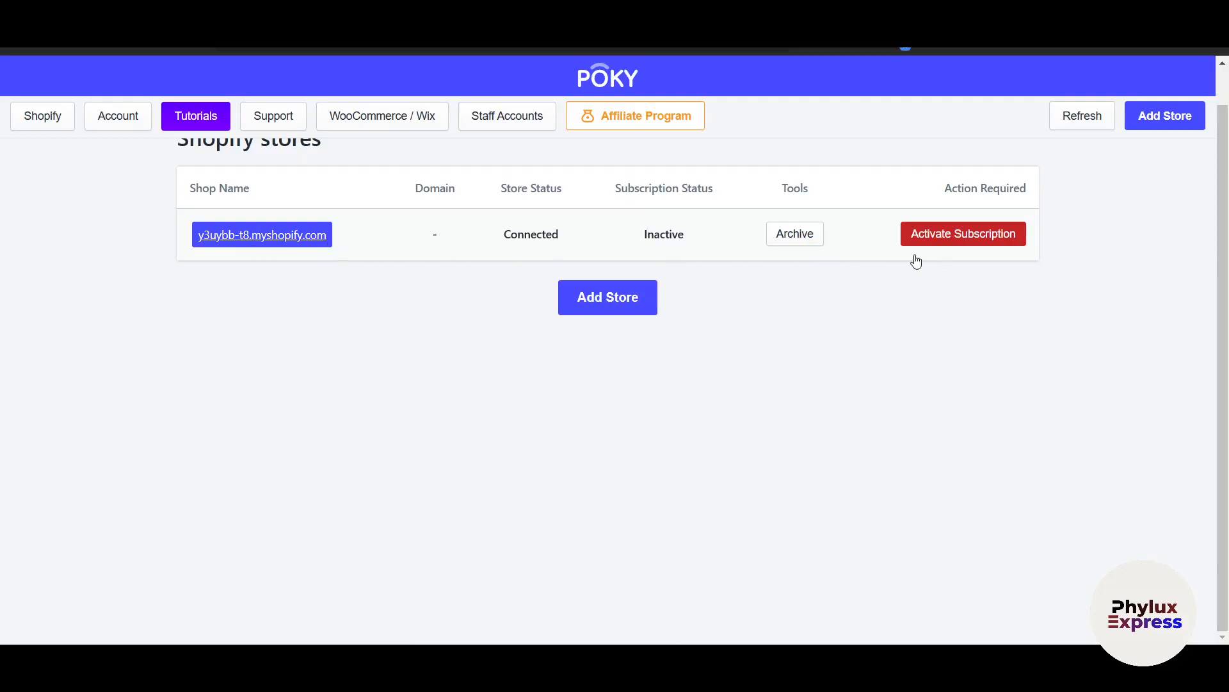
# View POKY's subscription activation page for the connected store and return to the Shopify stores list
pyautogui.click(947, 247)
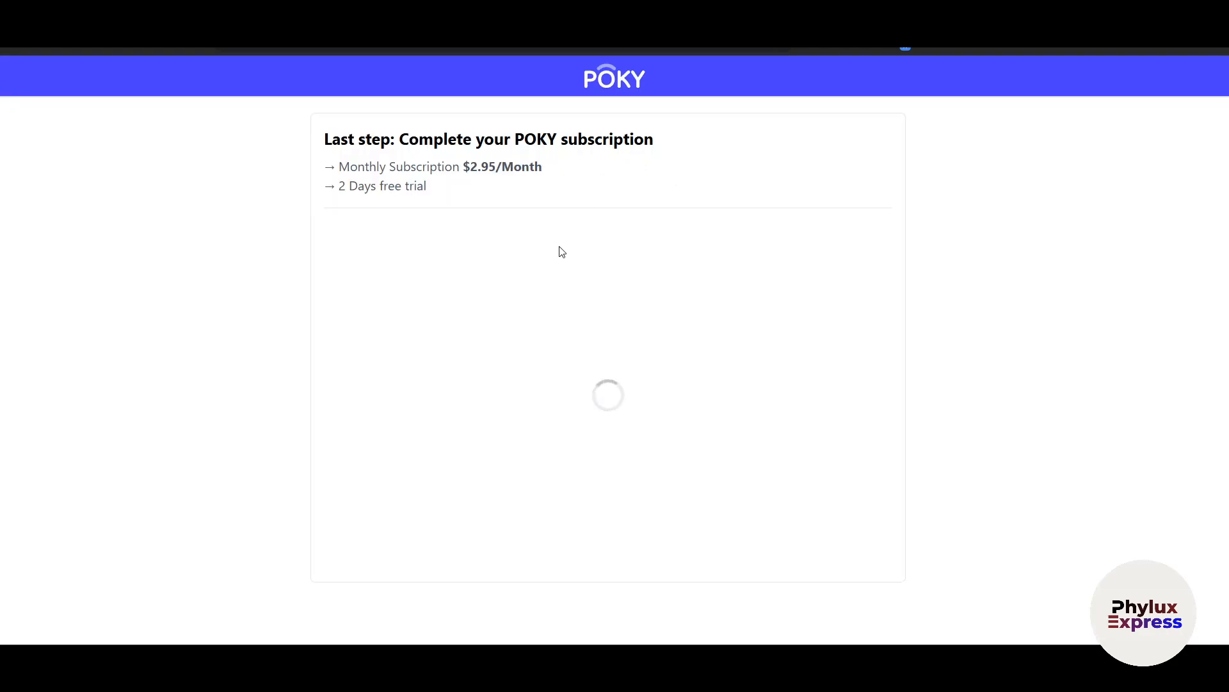
pyautogui.scroll(-1, 644, 331)
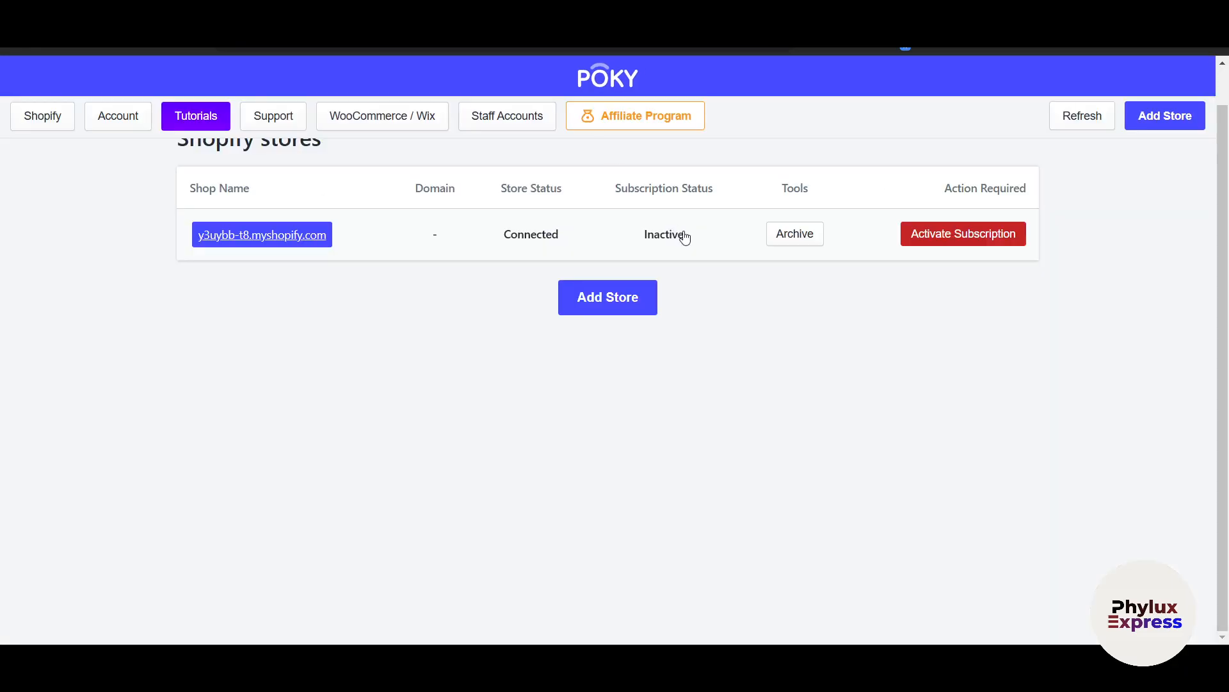
pyautogui.scroll(1, 685, 238)
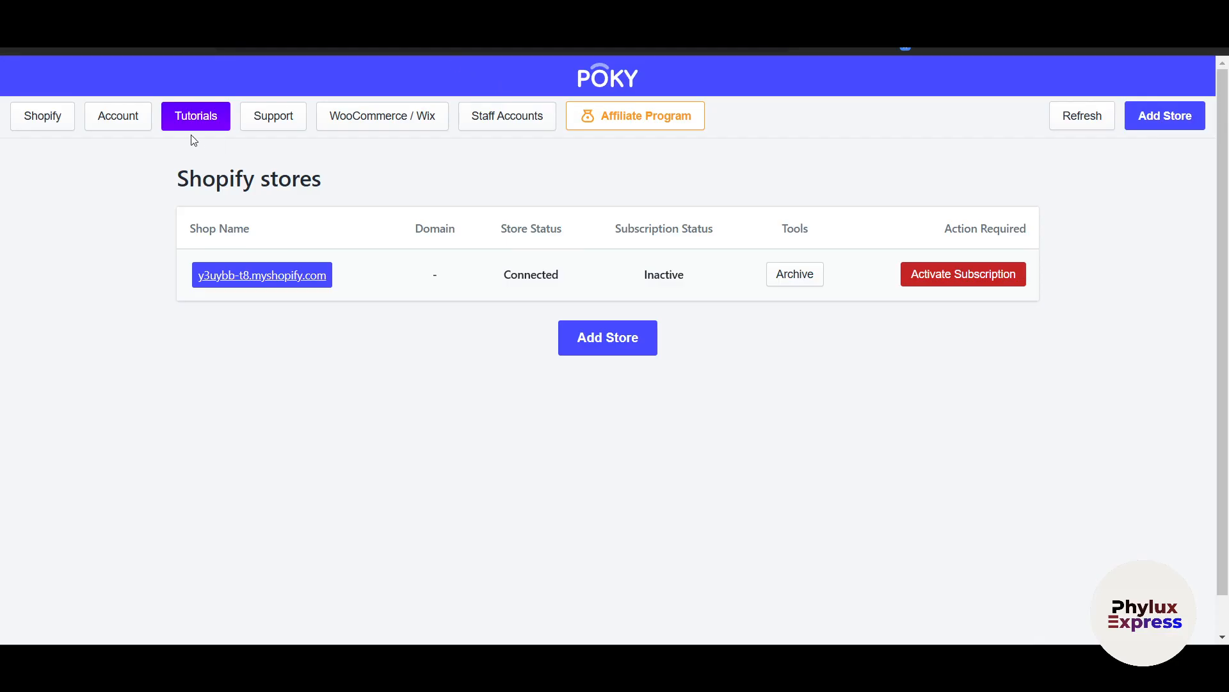
pyautogui.click(32, 117)
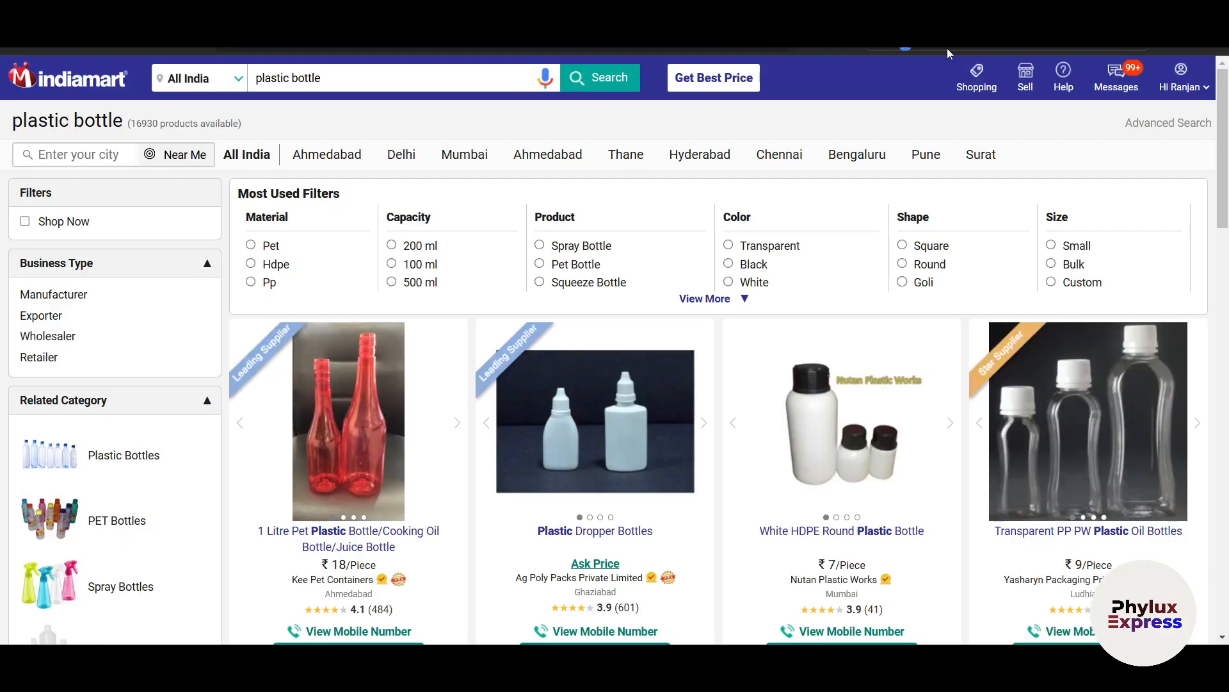
# Open the Robo and POKY extensions on the IndiaMART plastic bottle results, then dismiss the POKY login popup
pyautogui.click(1091, 47)
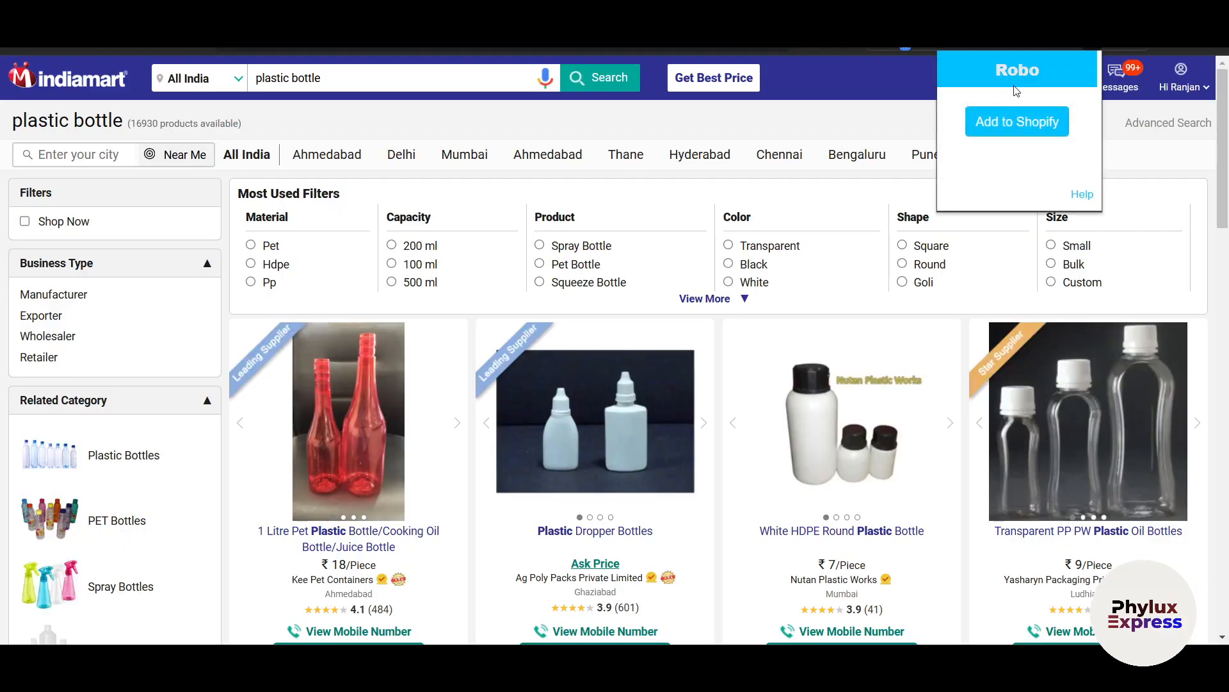
pyautogui.click(1117, 48)
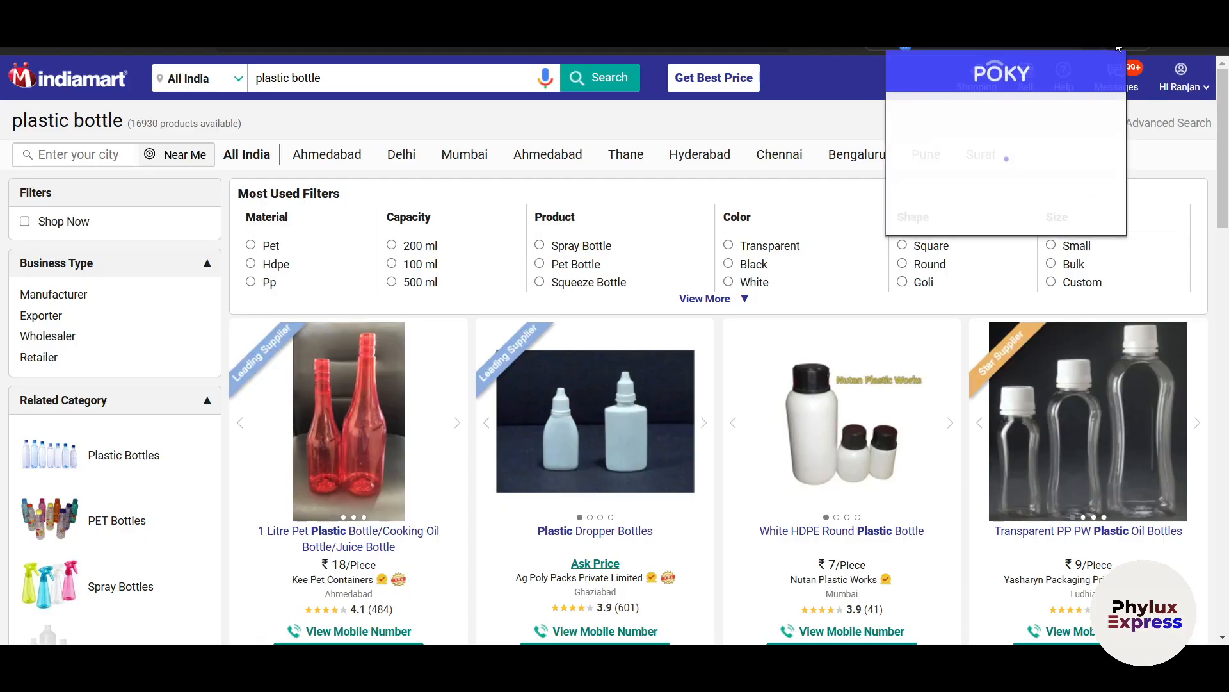
pyautogui.click(1093, 47)
pyautogui.click(1116, 47)
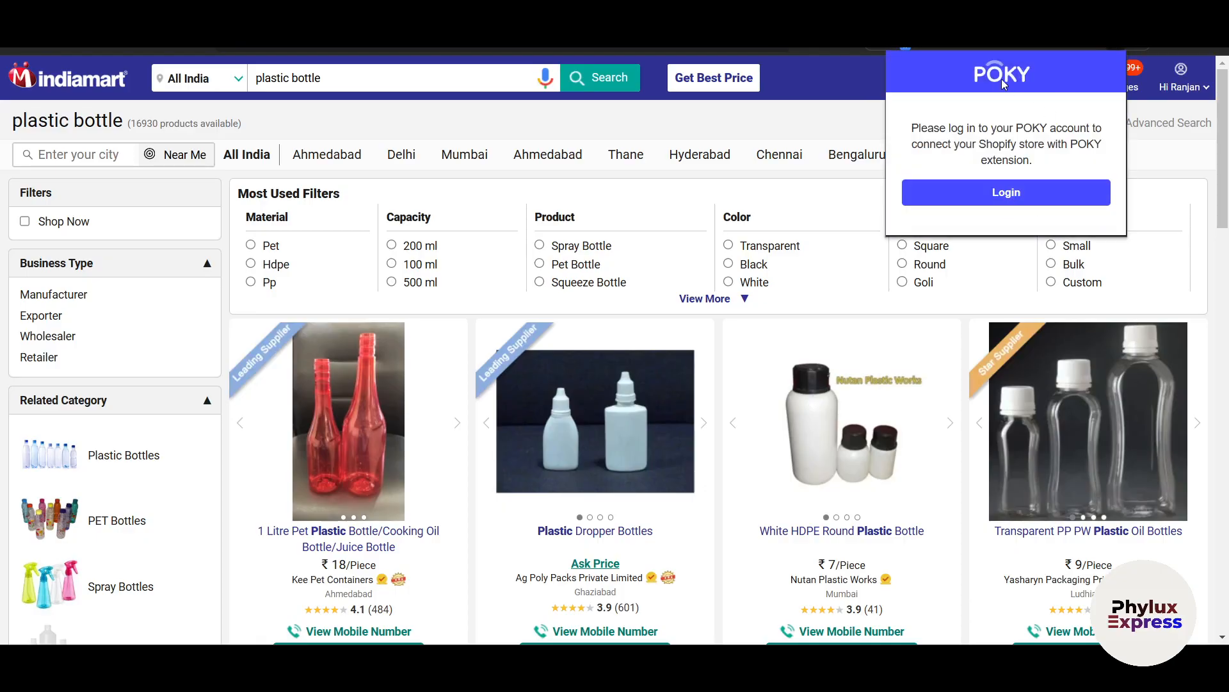
pyautogui.click(765, 170)
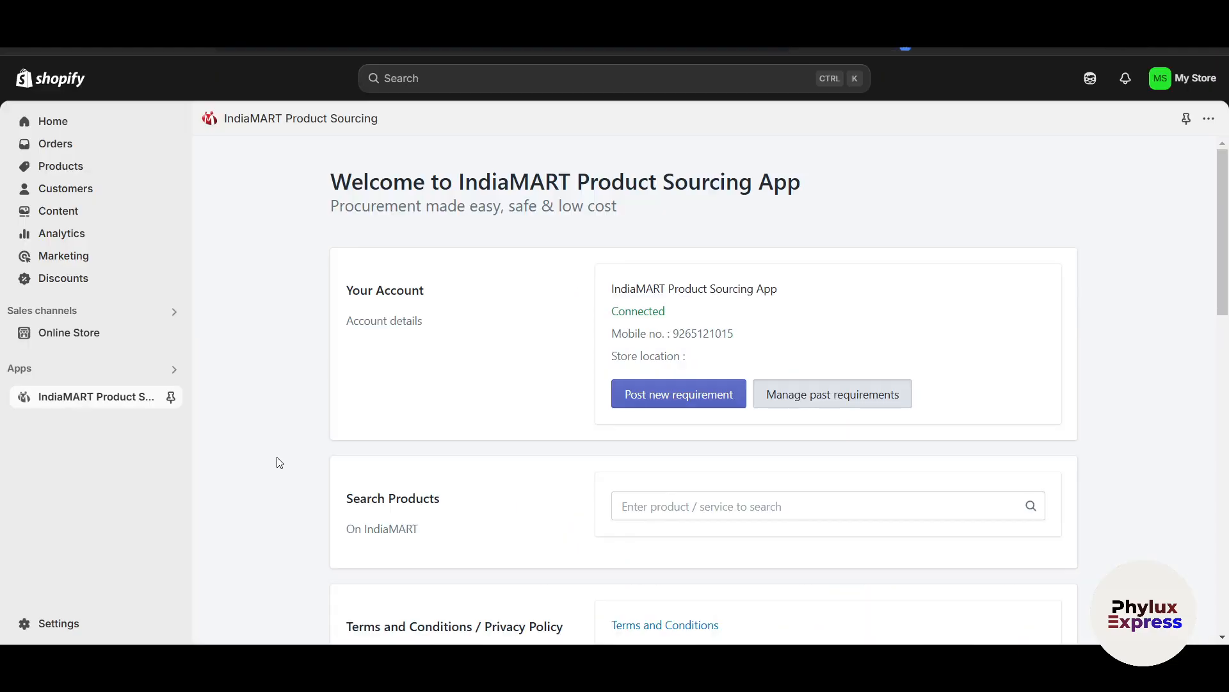
# Look through the IndiaMART Product Sourcing app page in Shopify down to its FAQs
pyautogui.scroll(-8, 279, 463)
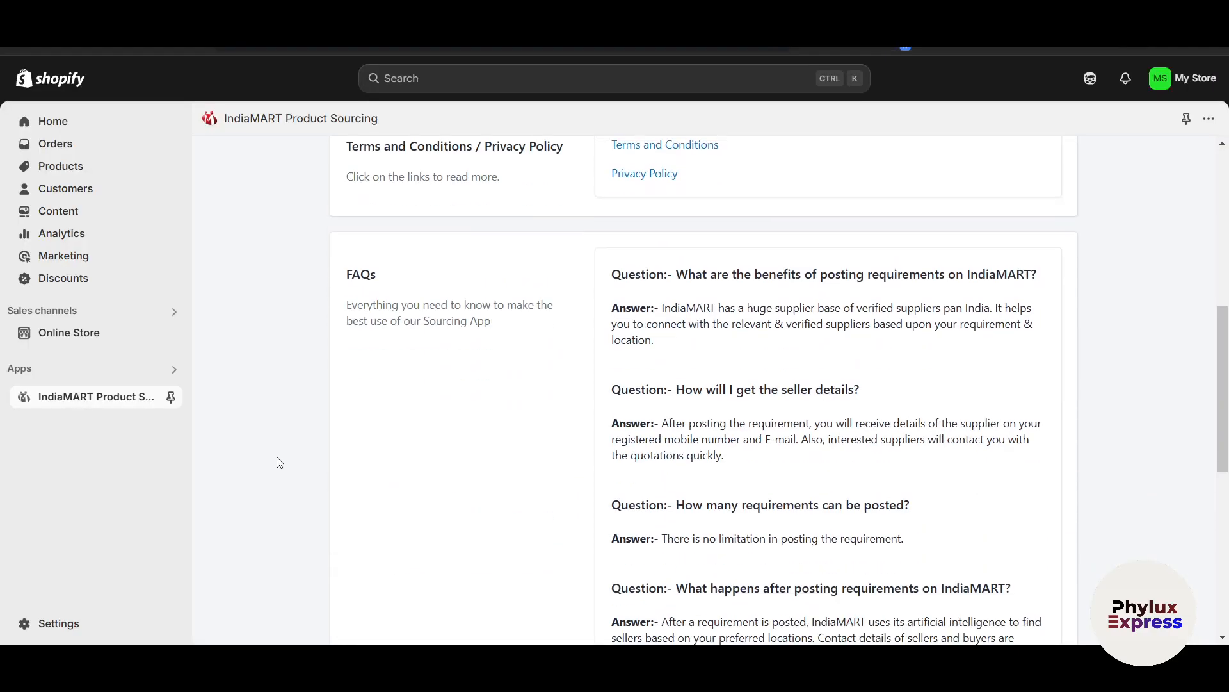